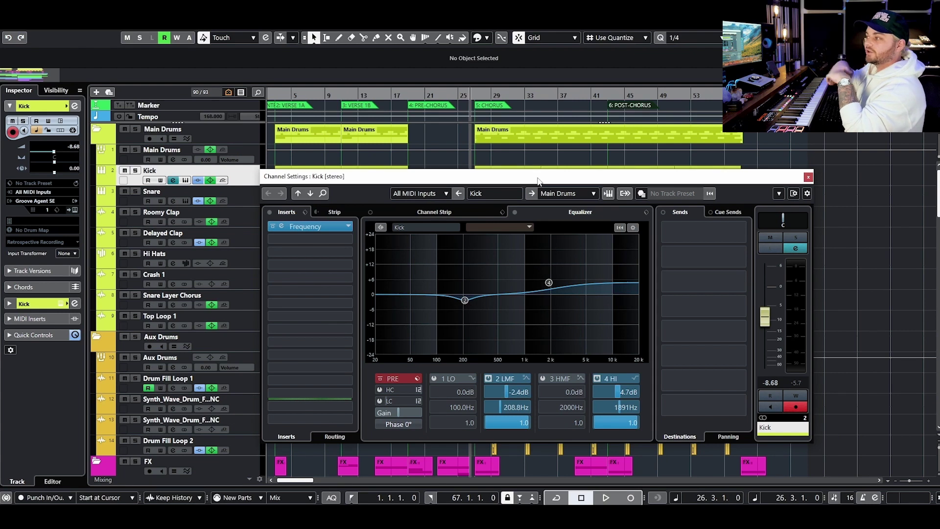
- Compare the Kick with its channel EQ and inserts bypassed, then restore the Frequency insert
drag(307, 175, 286, 235)
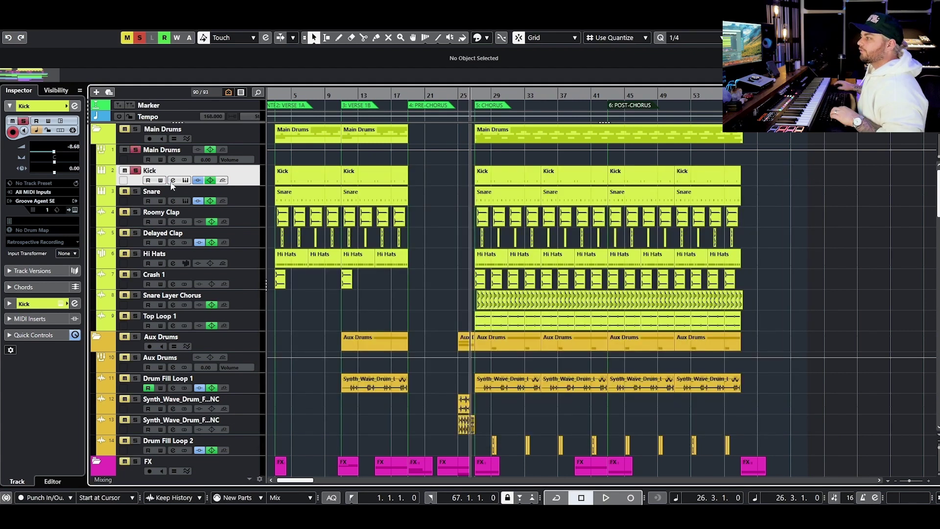
key(s)
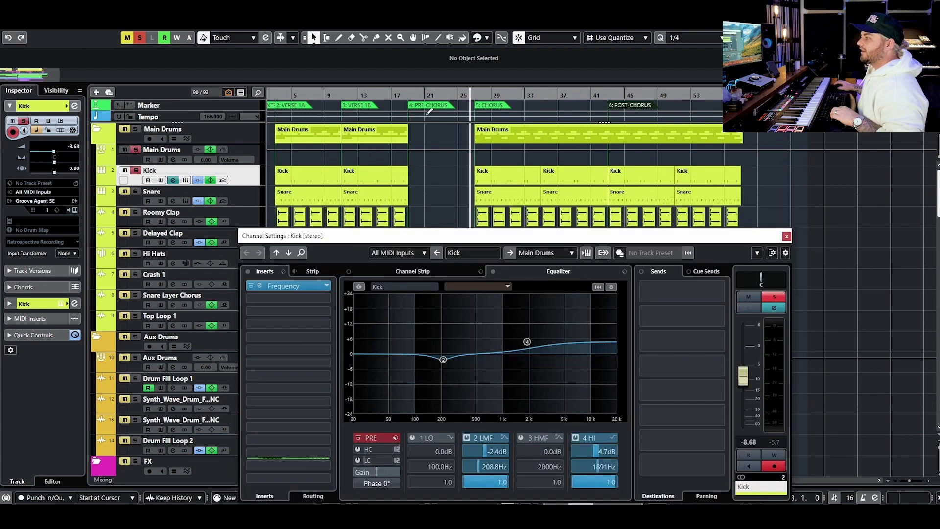
click(494, 272)
click(248, 286)
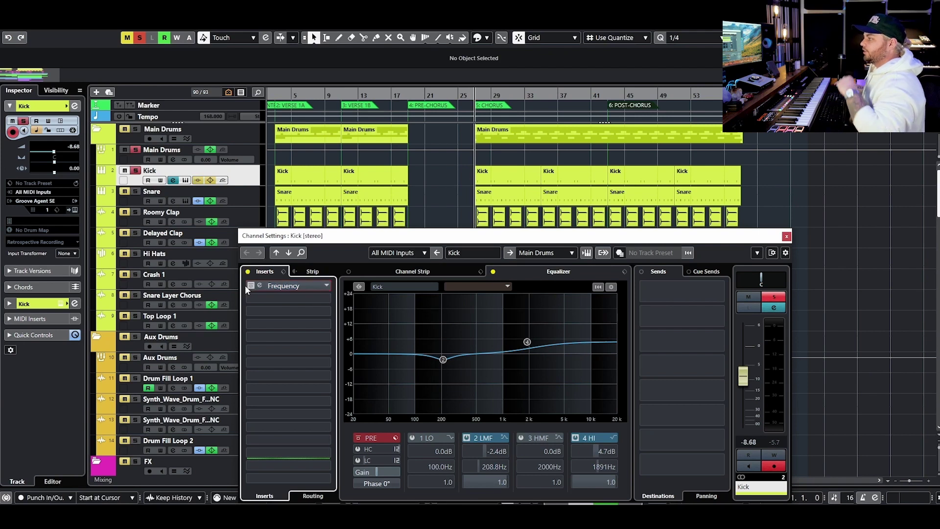
click(249, 286)
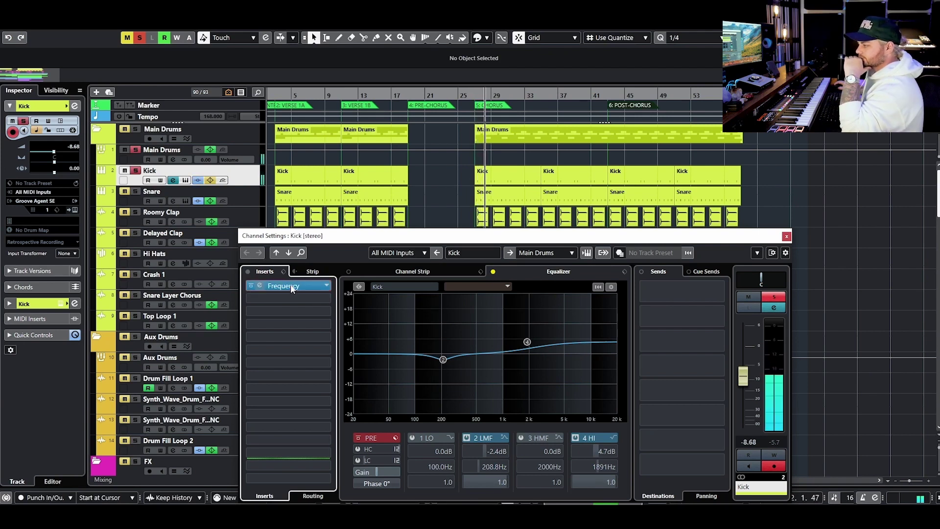
- Audition the Frequency EQ's band 5 dip near 1.3 kHz, then re-enable the Kick EQ and unsolo
click(291, 286)
drag(720, 75, 294, 137)
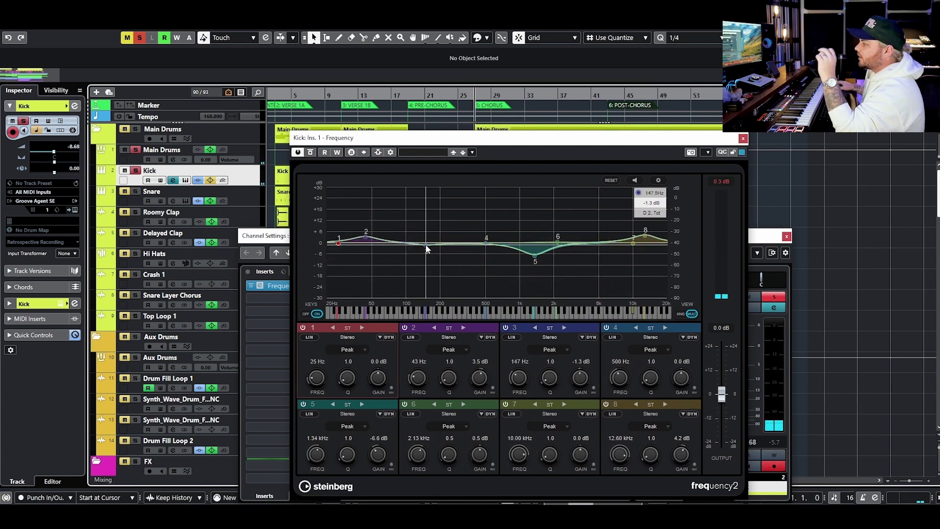
click(535, 256)
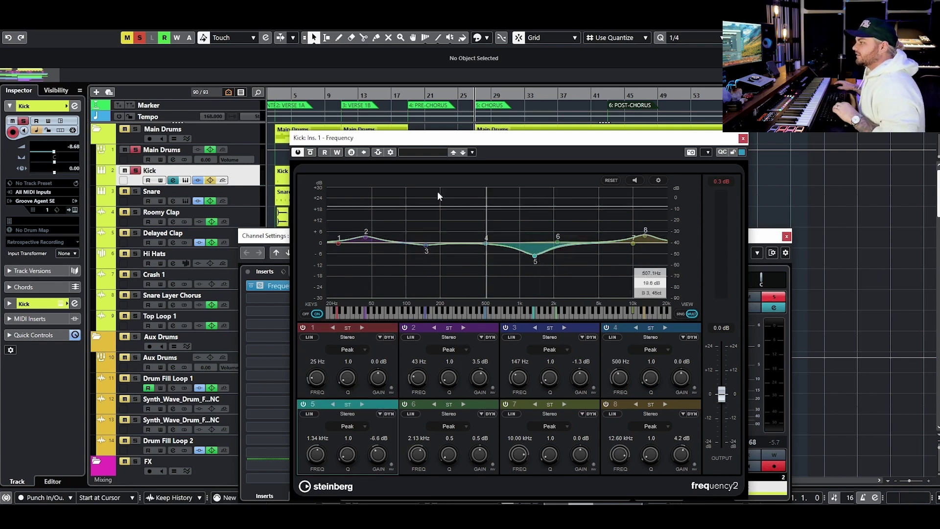
key(space)
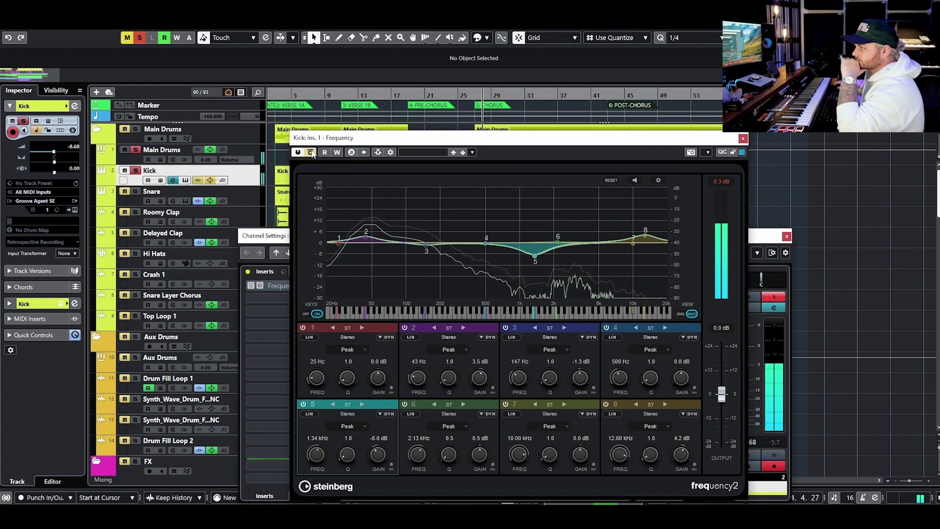
click(310, 152)
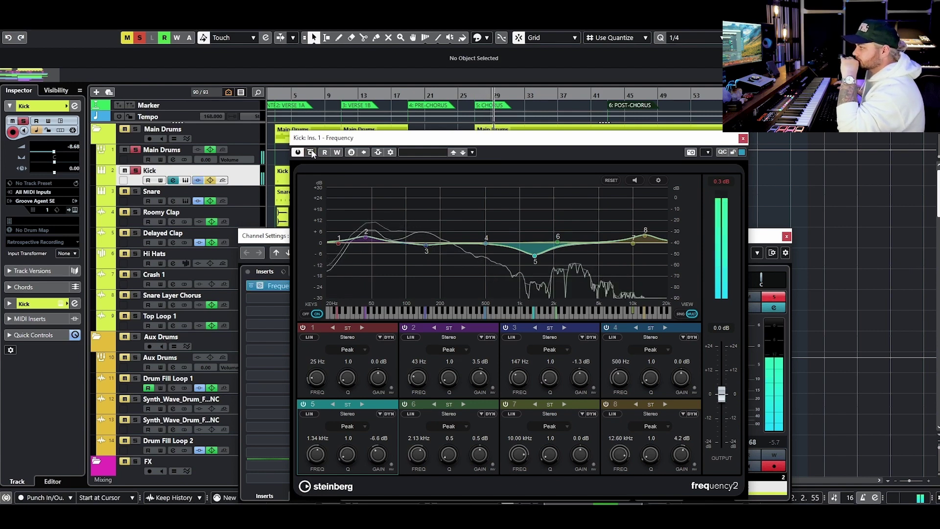
click(743, 140)
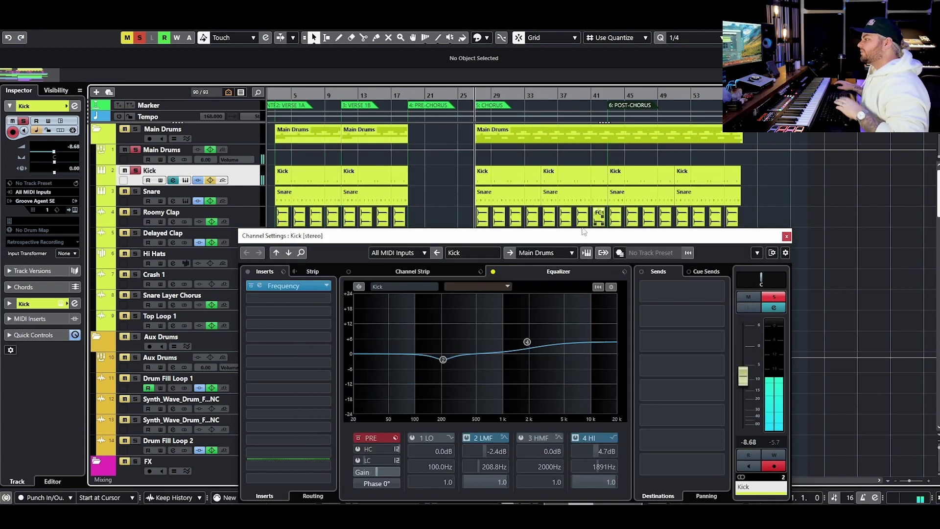
click(492, 272)
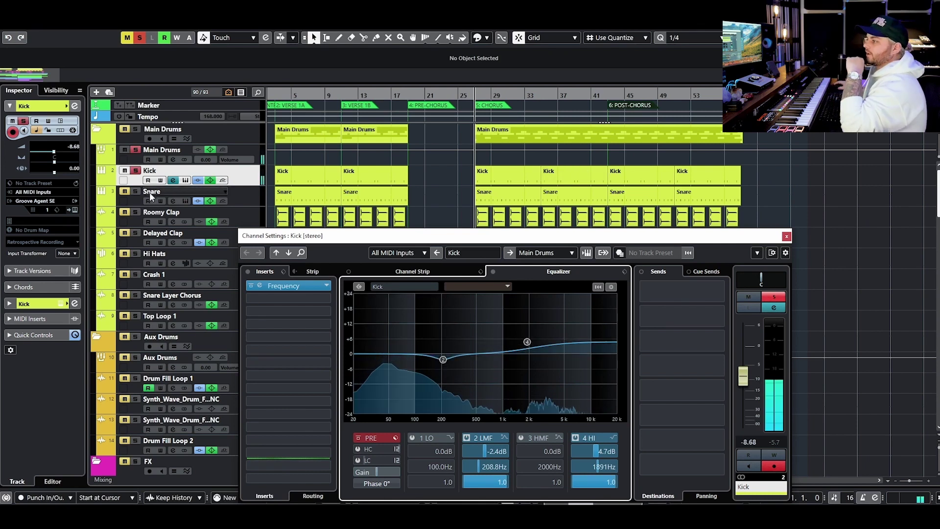
click(124, 171)
- Mute the Kick and compare the Snare's RoomWorks reverb against the dry snare
click(136, 171)
click(231, 195)
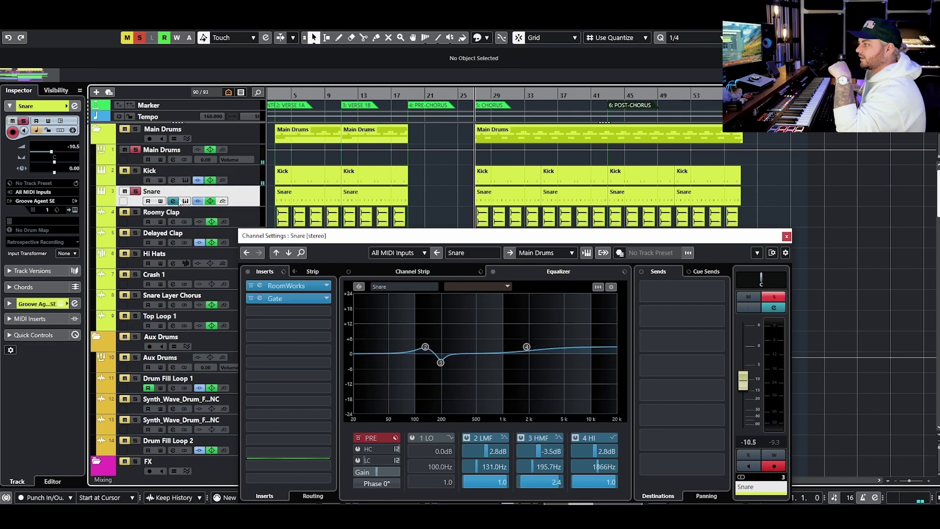
click(286, 287)
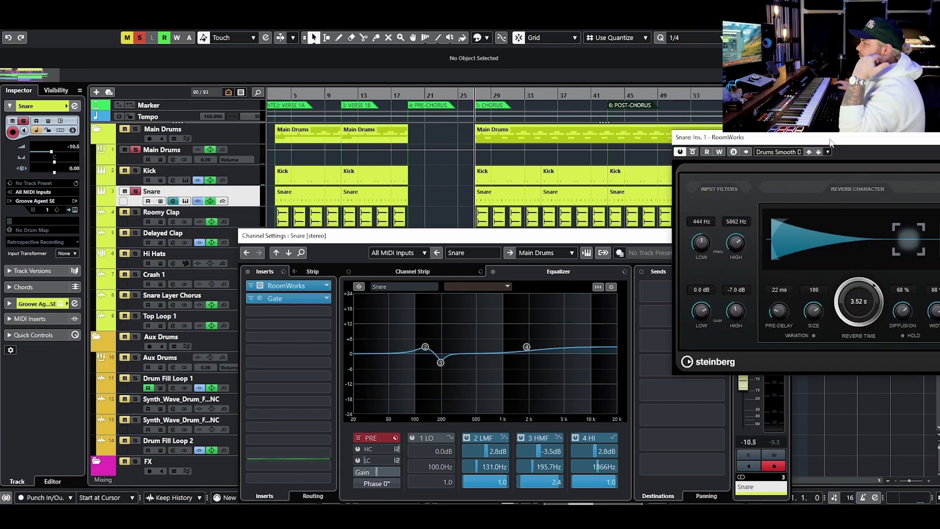
drag(831, 142, 355, 353)
click(493, 271)
key(space)
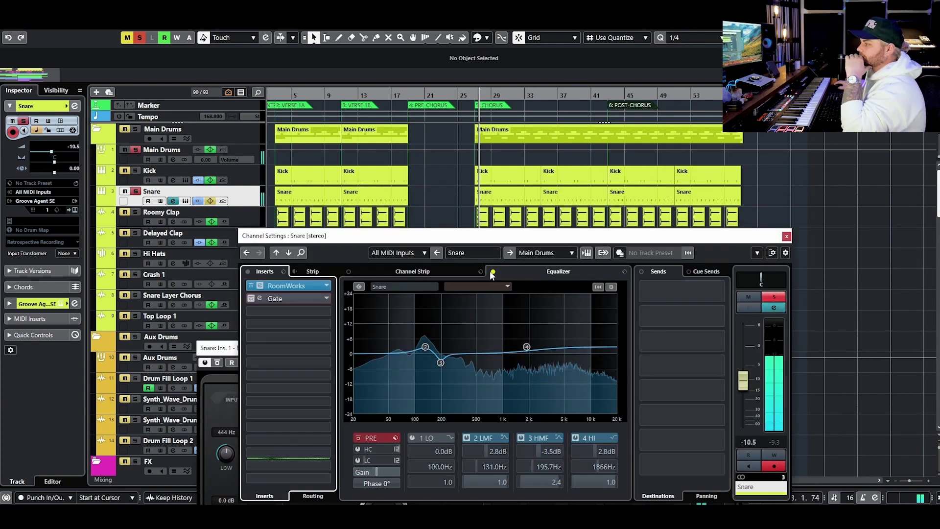
click(251, 287)
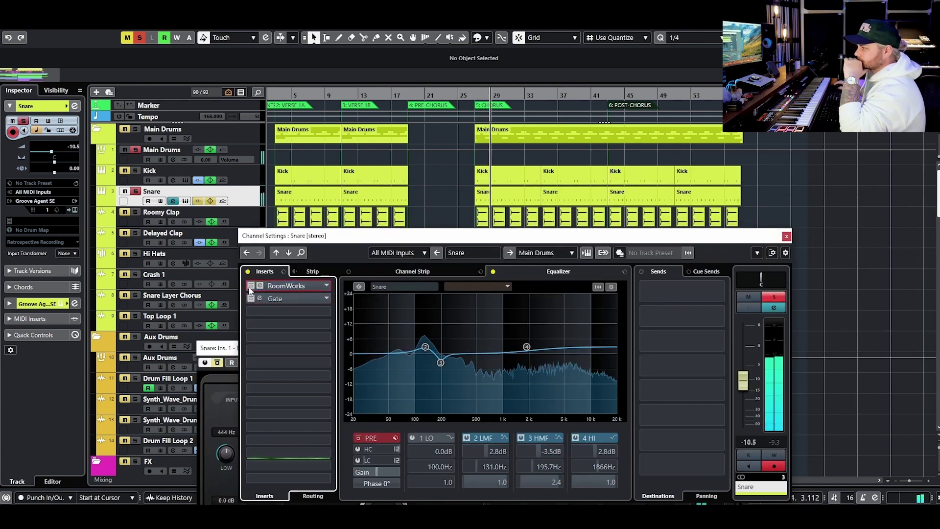
click(251, 288)
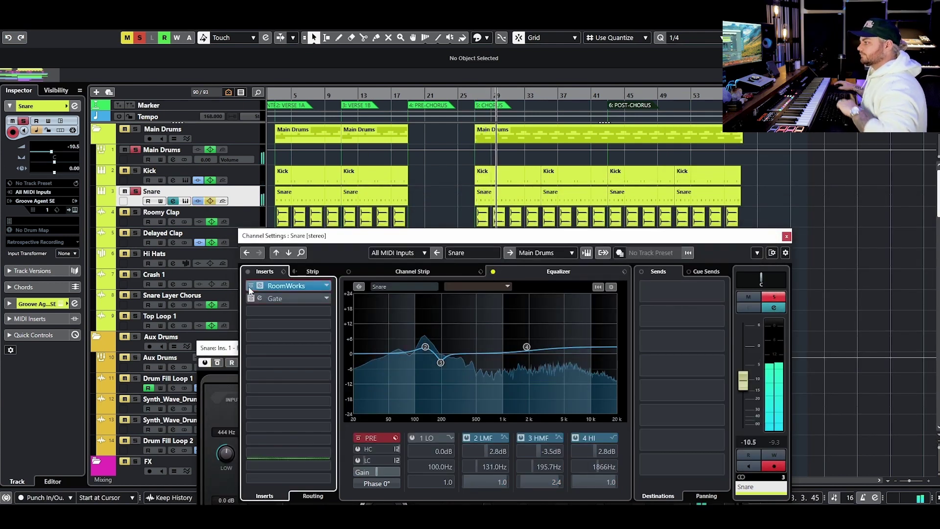
click(230, 354)
key(Escape)
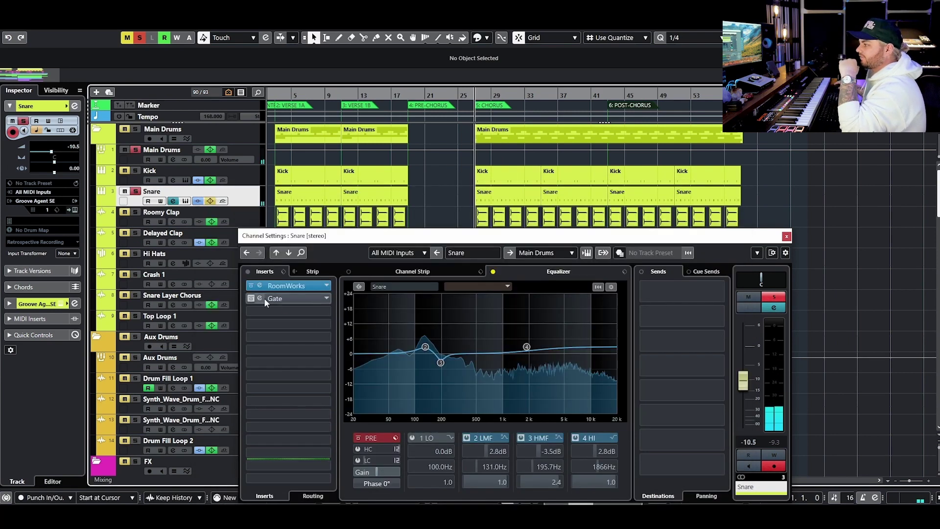
- Activate the Snare's Gate insert, audition it, and re-enable the Snare EQ
click(289, 296)
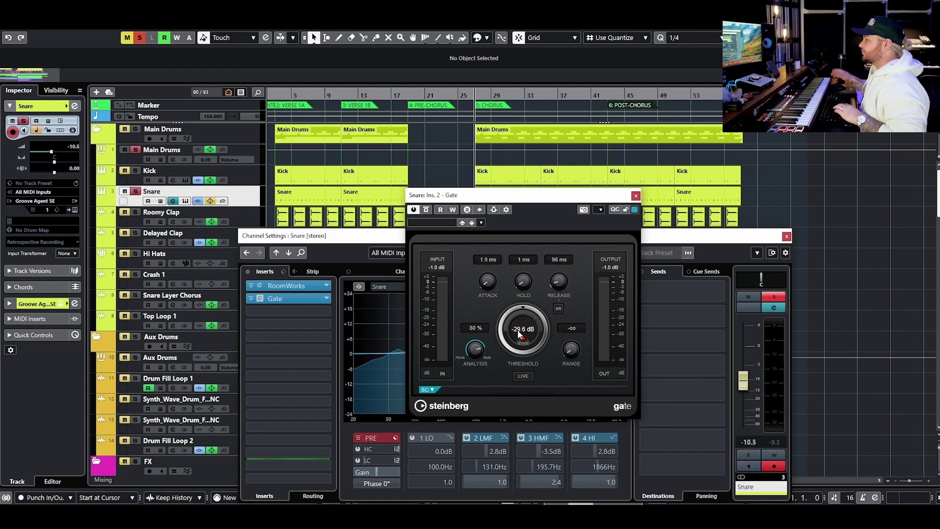
key(space)
click(635, 196)
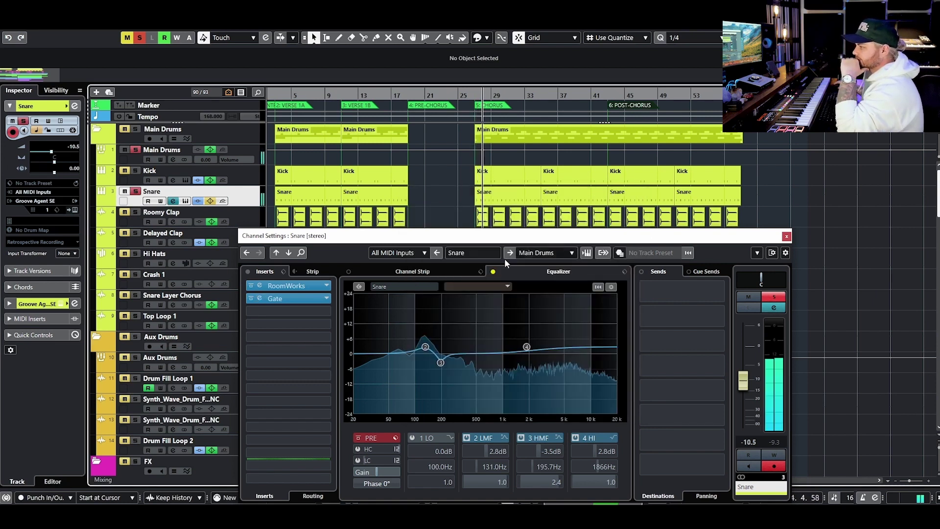
click(494, 272)
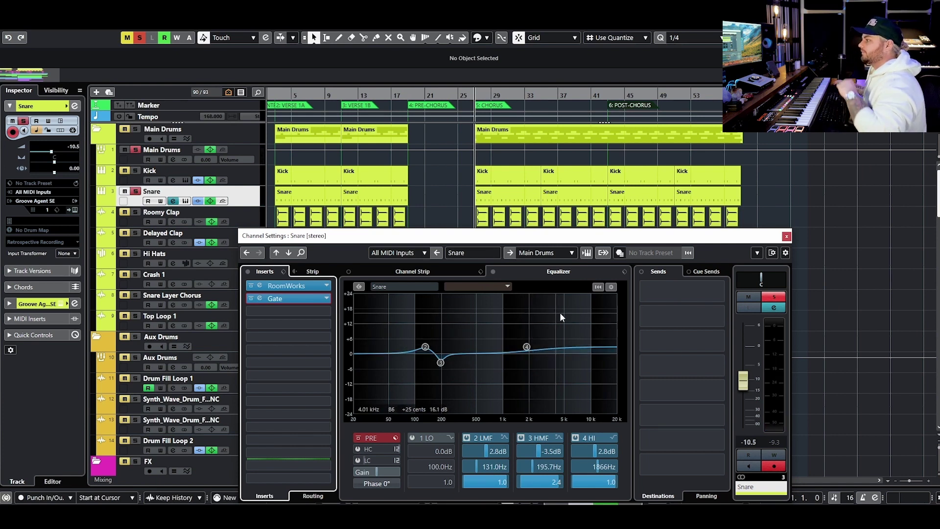
- A/B the Snare's EQ and inserts during playback, leaving all active, and close its settings
key(space)
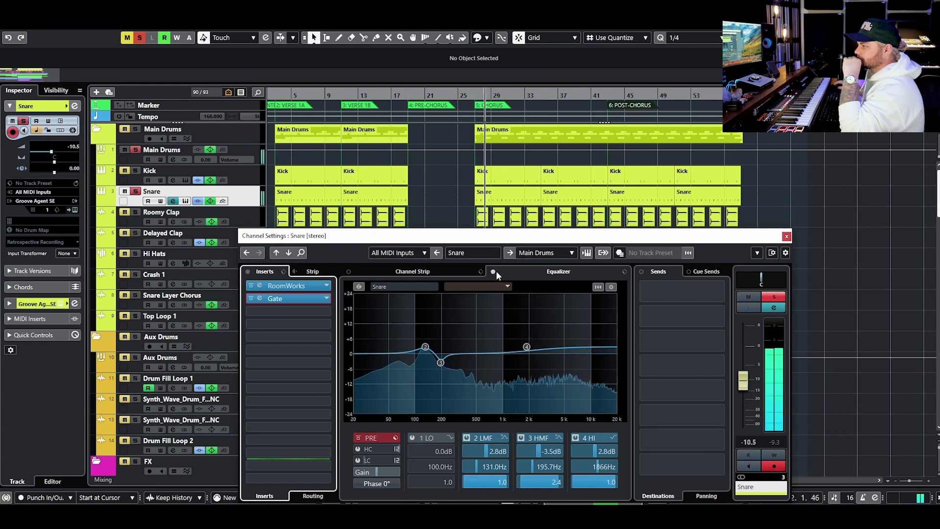
click(494, 271)
click(247, 272)
click(248, 272)
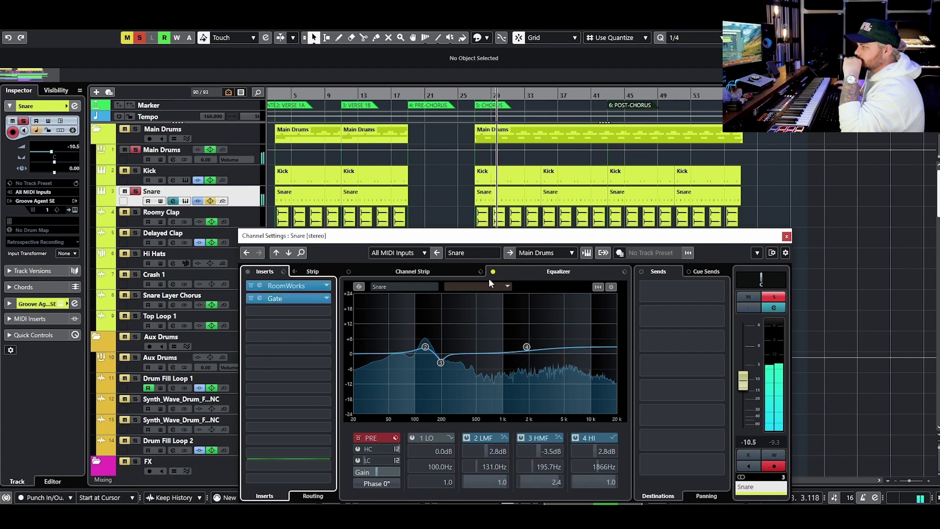
click(493, 272)
click(787, 237)
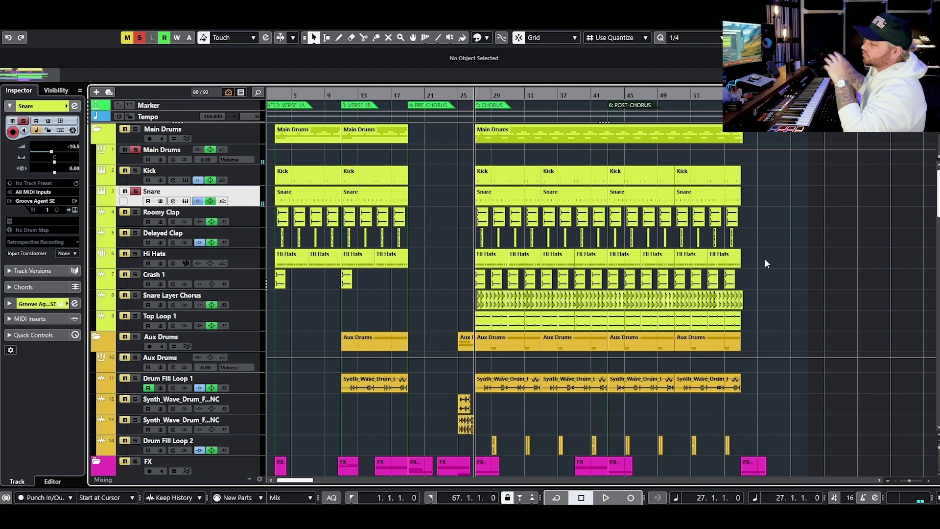
- Select the Delayed Clap and audition its MonoDelay insert during playback
click(173, 243)
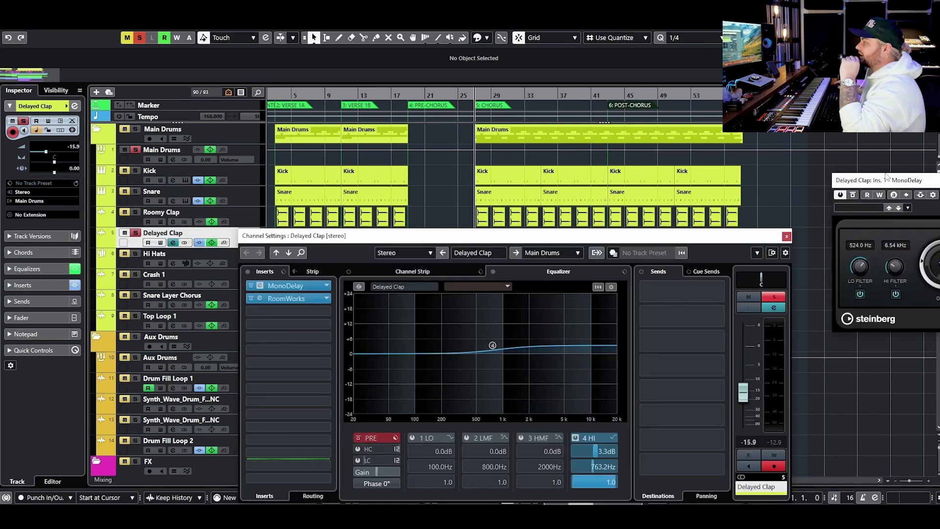
click(286, 286)
drag(176, 237, 304, 338)
click(250, 287)
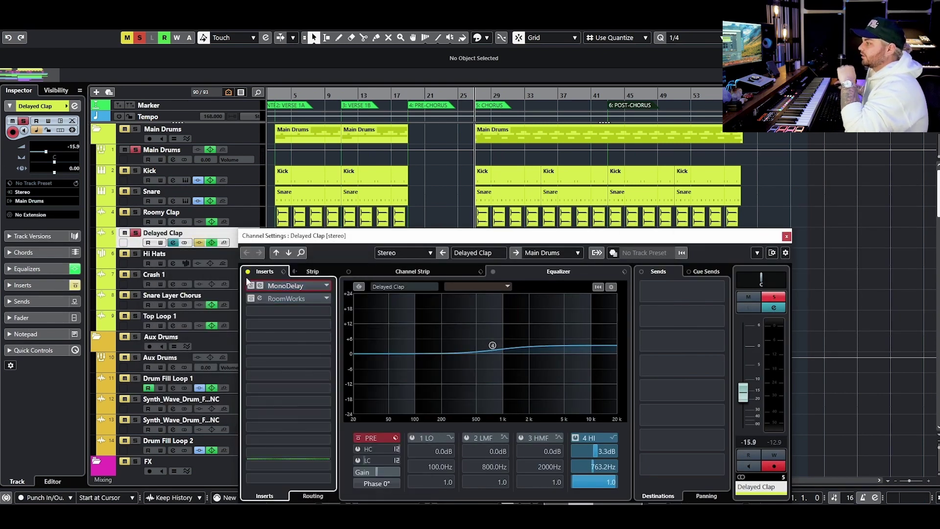
drag(506, 238, 479, 138)
key(space)
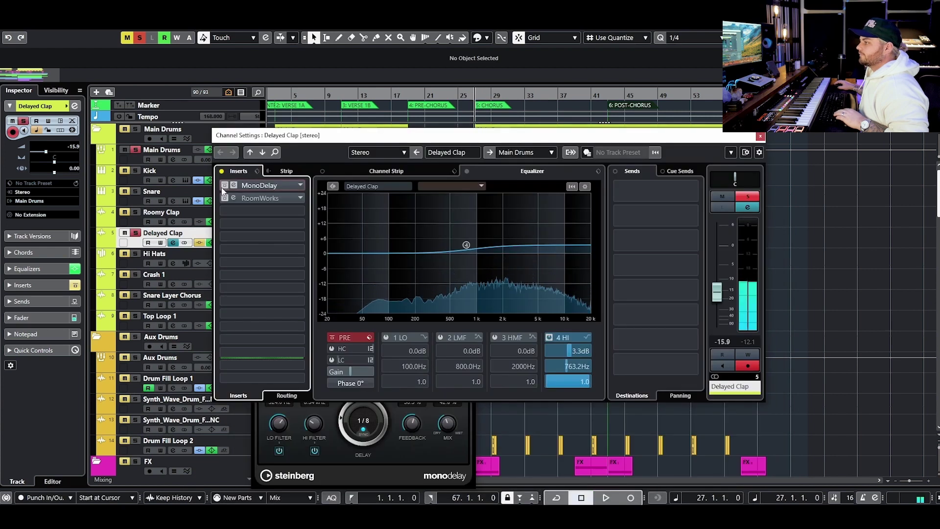
click(253, 186)
key(space)
click(263, 185)
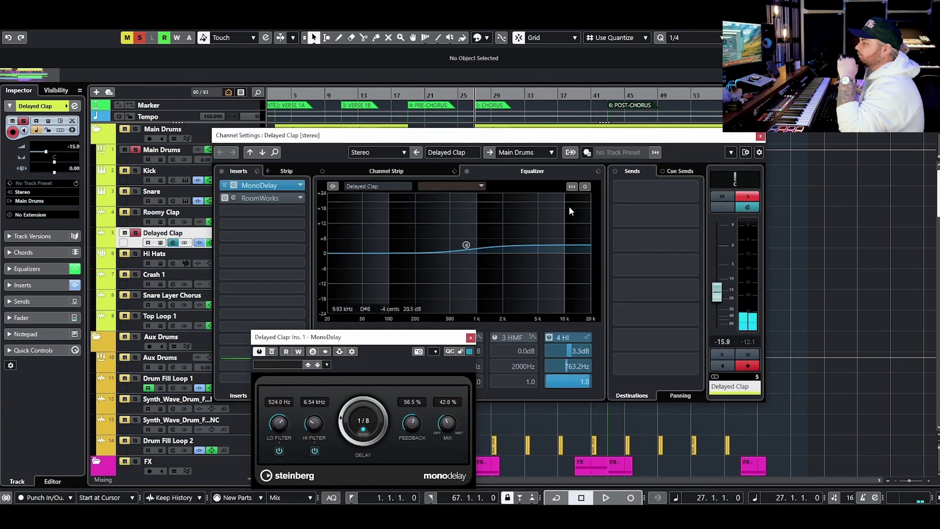
drag(358, 335, 375, 294)
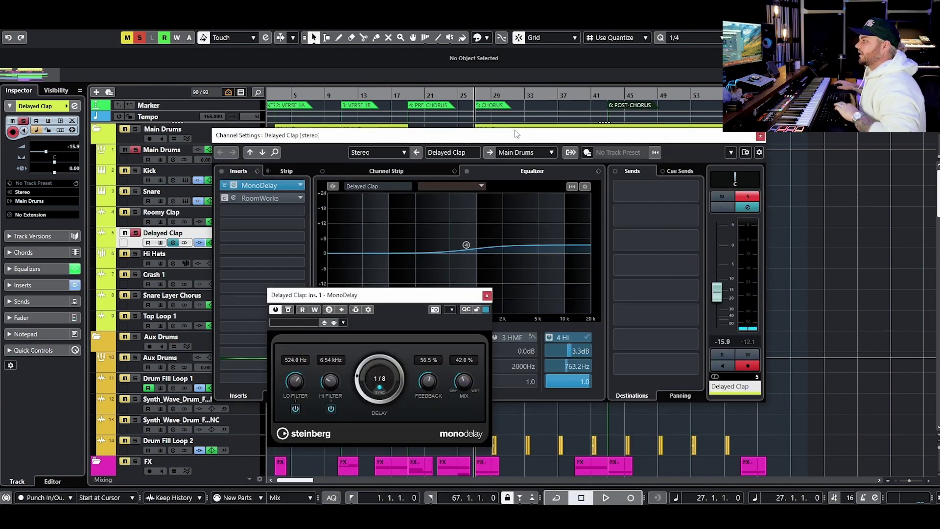
key(space)
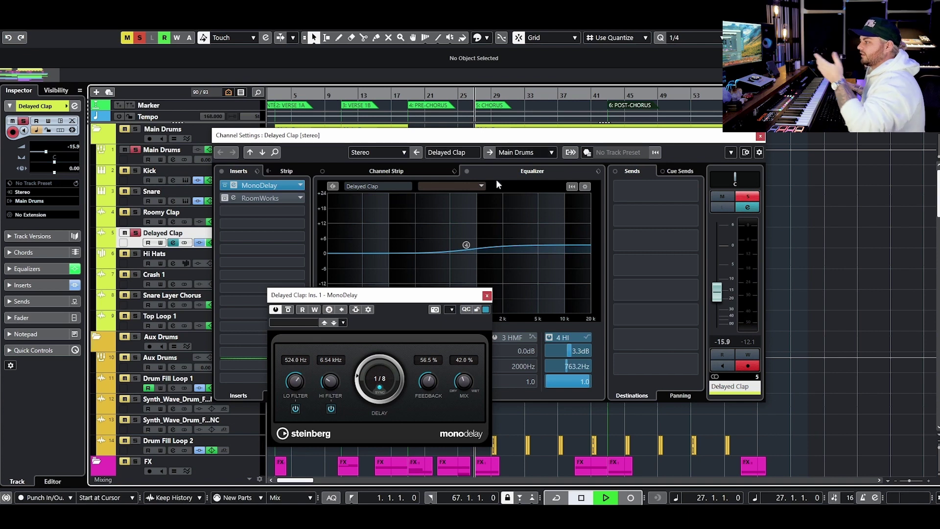
click(225, 198)
key(space)
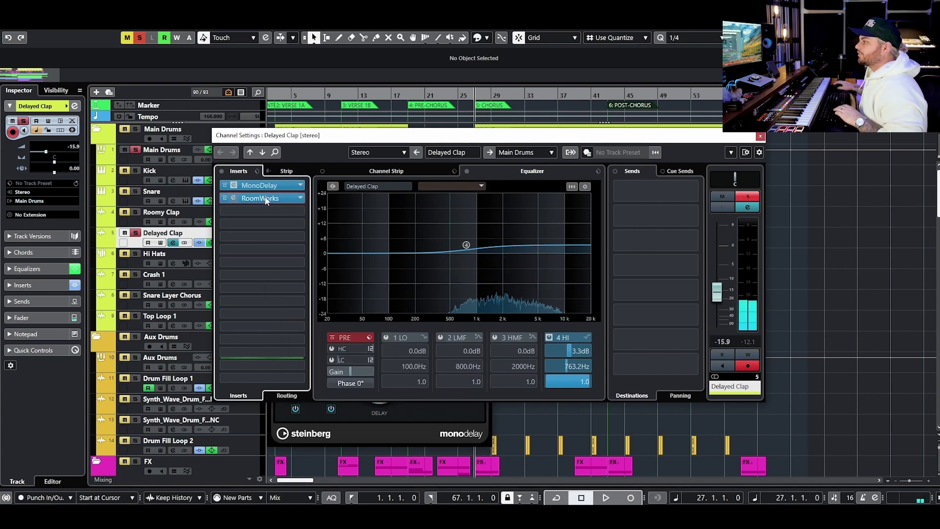
- Audition the Delayed Clap's RoomWorks reverb, then close the reverb and channel settings
click(260, 198)
drag(840, 132, 364, 192)
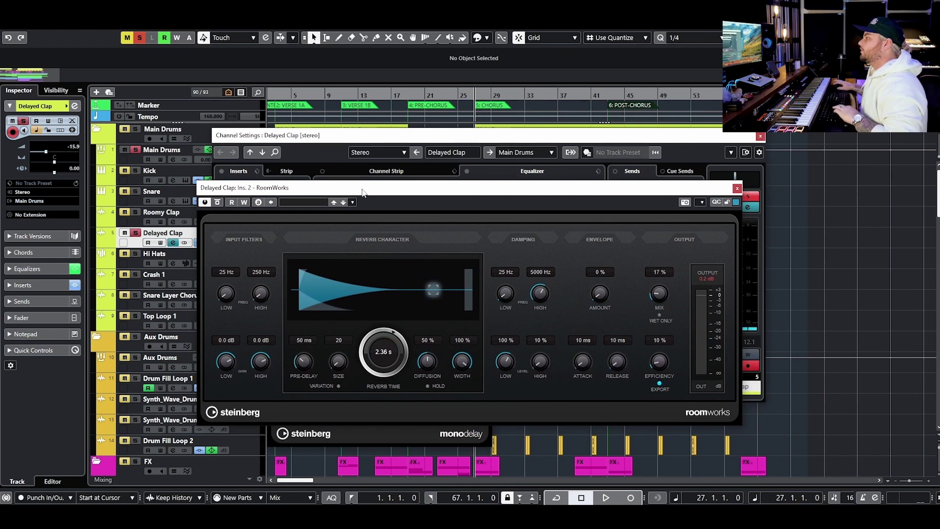
key(space)
click(737, 189)
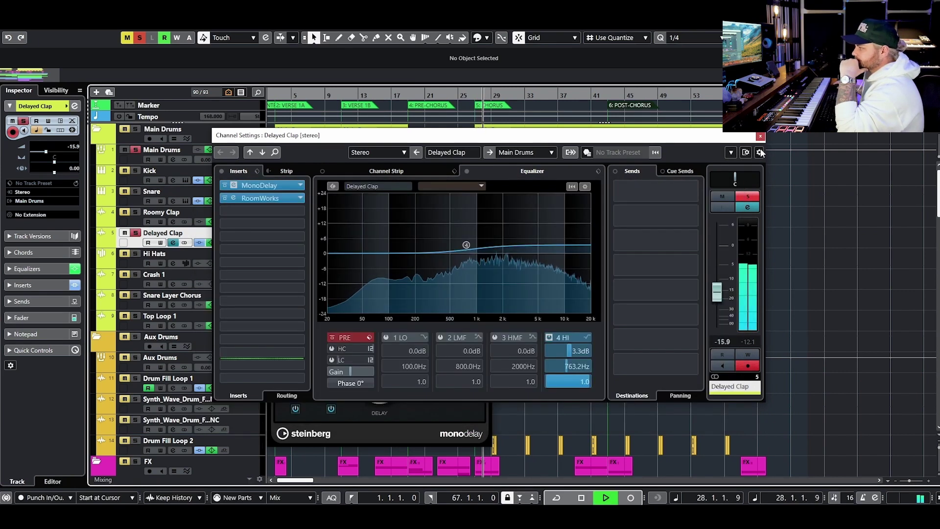
click(760, 136)
key(space)
- Unsolo Delayed Clap, then solo Snare Layer Chorus and audition its EQ before unsoloing it
click(487, 296)
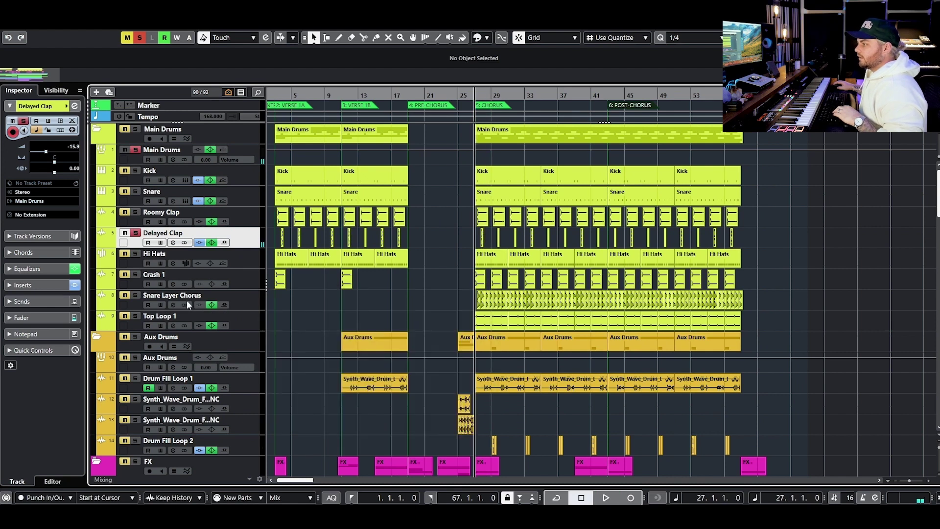
click(139, 38)
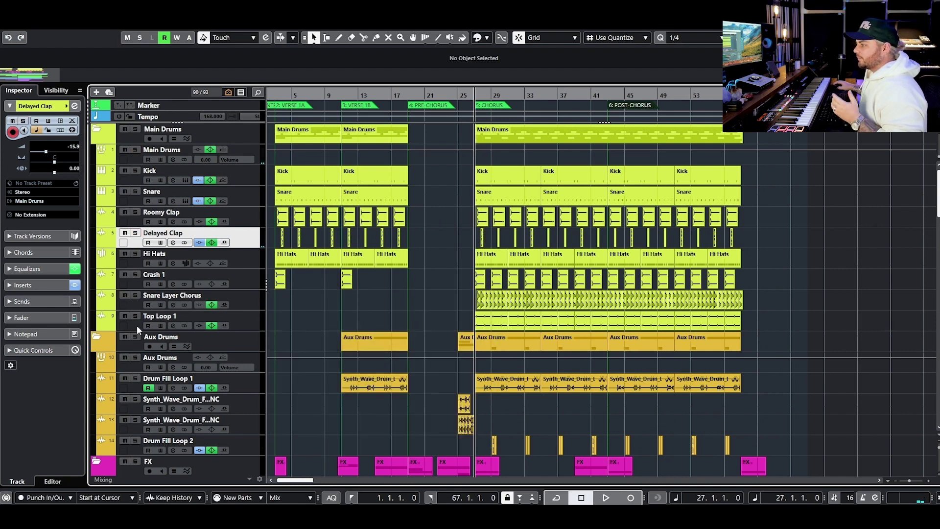
click(135, 294)
click(173, 305)
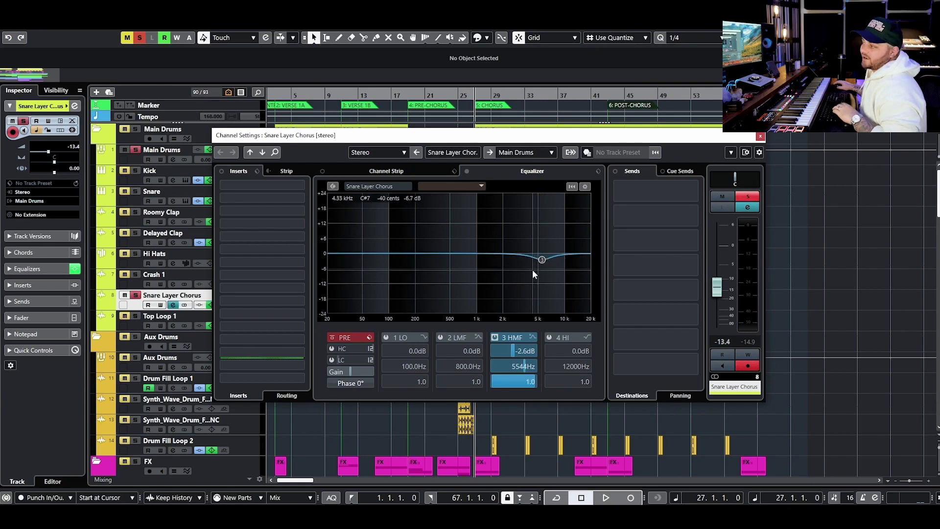
key(space)
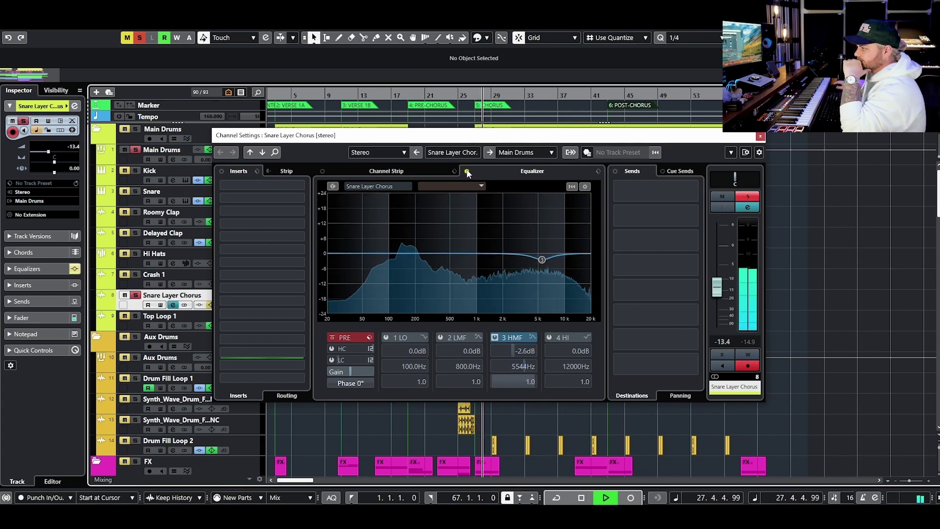
key(space)
click(762, 138)
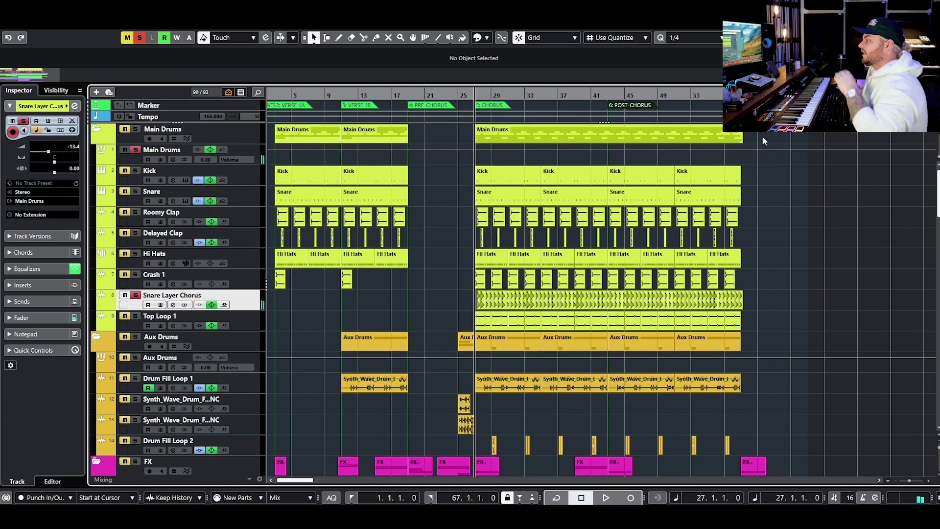
click(137, 296)
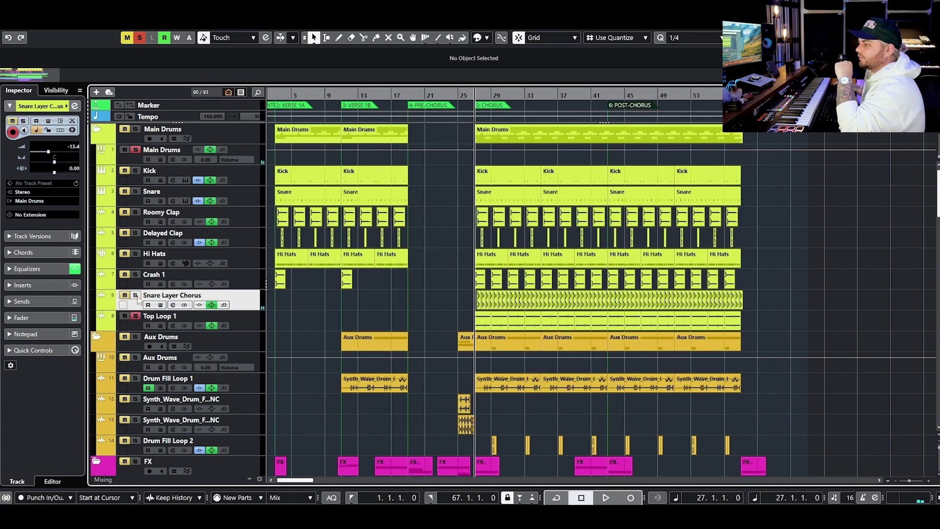
- Audition the Top Loop 1 channel EQ and close its settings
click(175, 325)
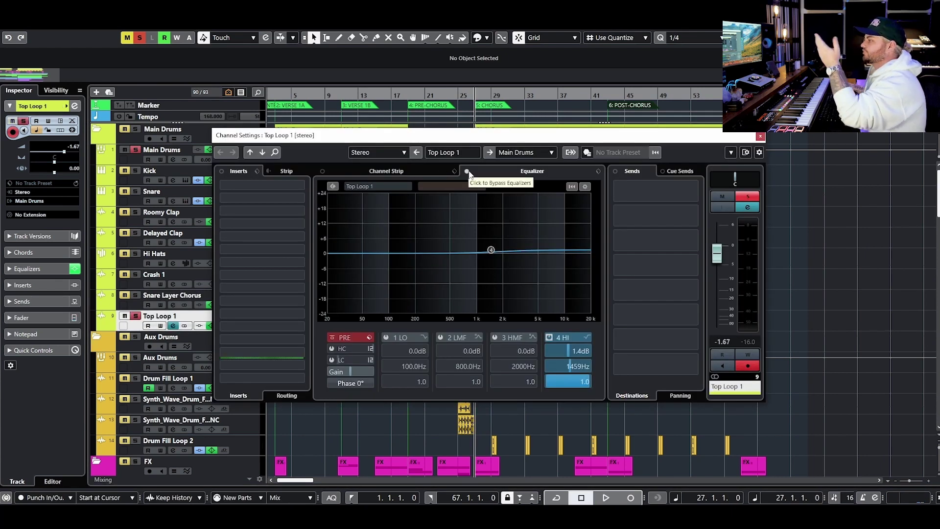
key(space)
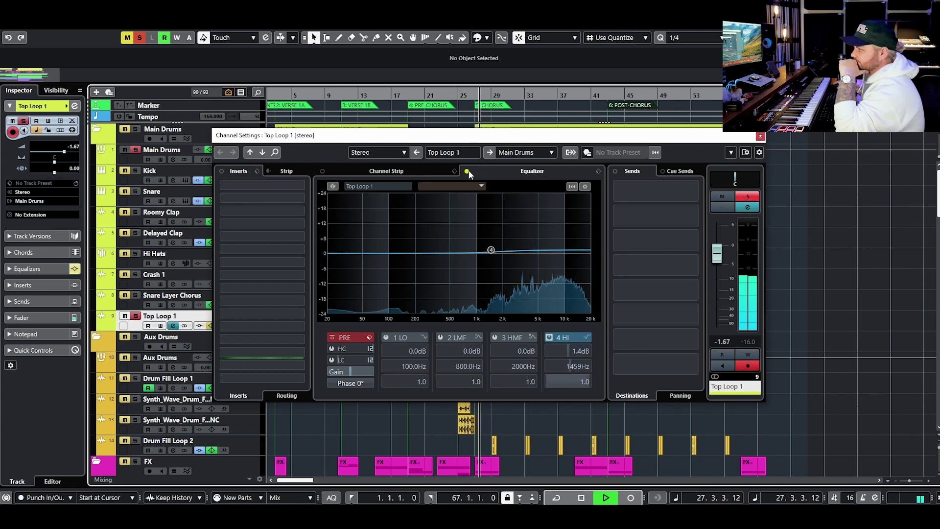
click(761, 137)
key(space)
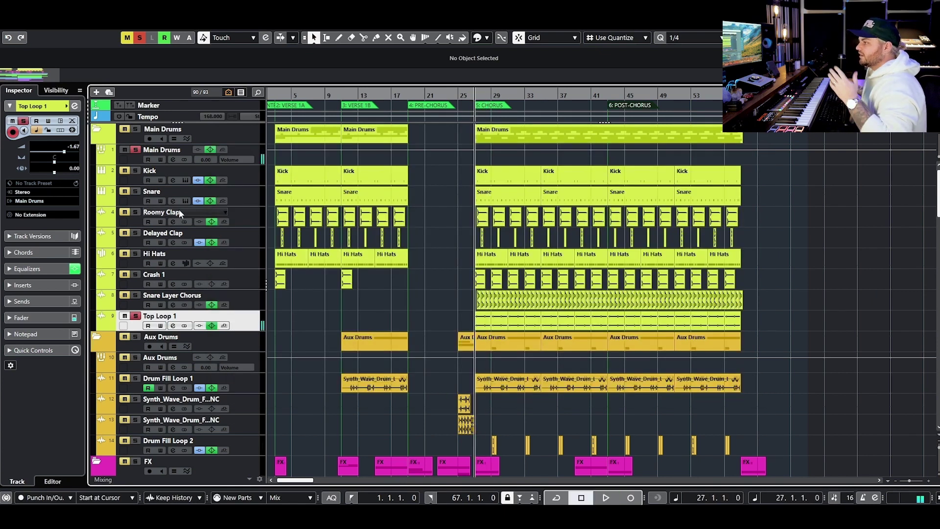
- Solo the Main Drums folder, play it, and close its channel settings
click(173, 160)
key(s)
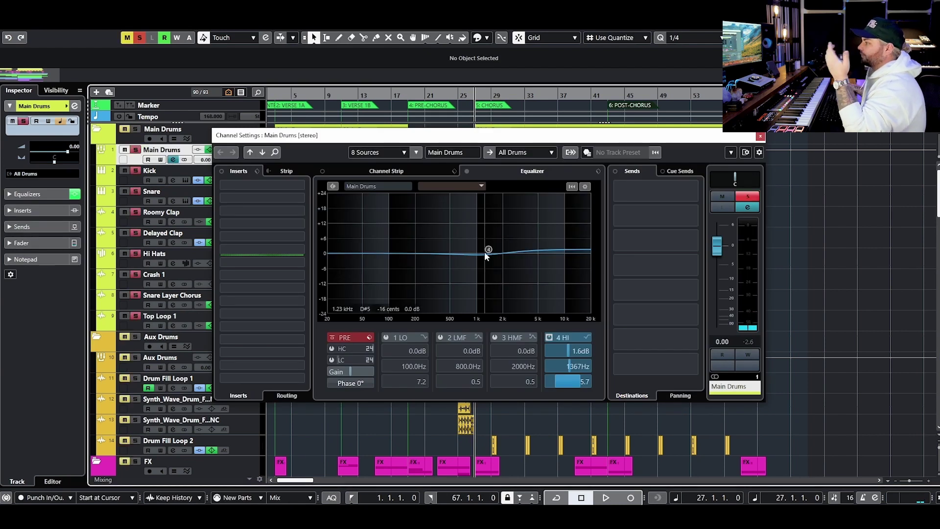
key(space)
click(761, 136)
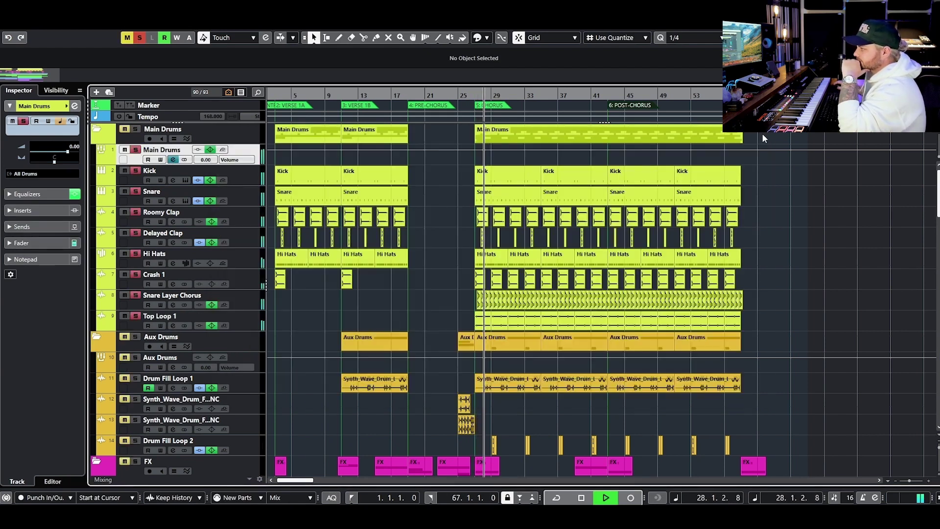
- Clear all solos, solo Drum Fill Loop 1, and A/B its channel EQ during playback
key(space)
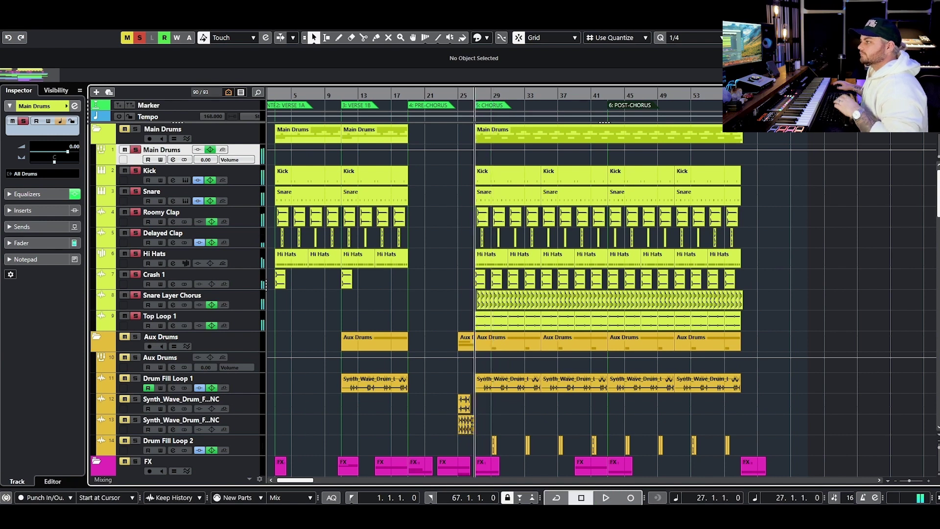
click(139, 39)
scroll(410, 208, down, 5)
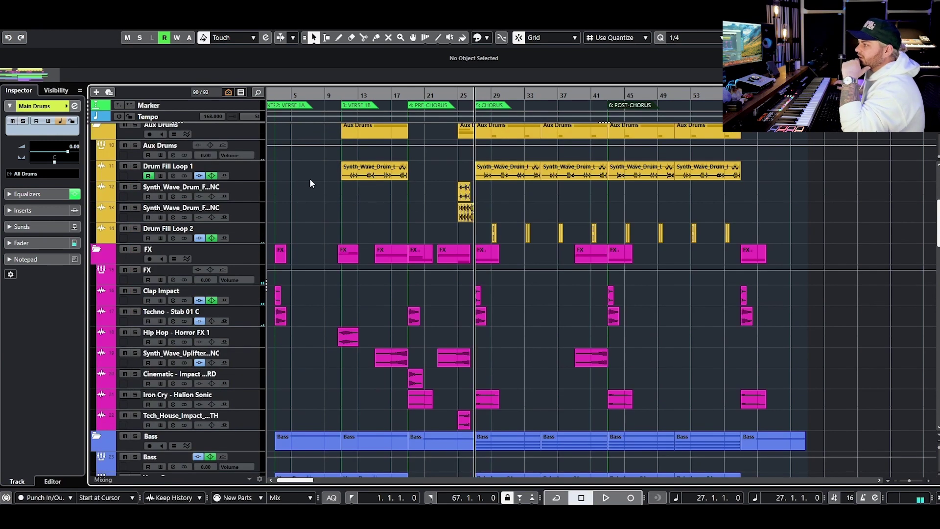
click(173, 178)
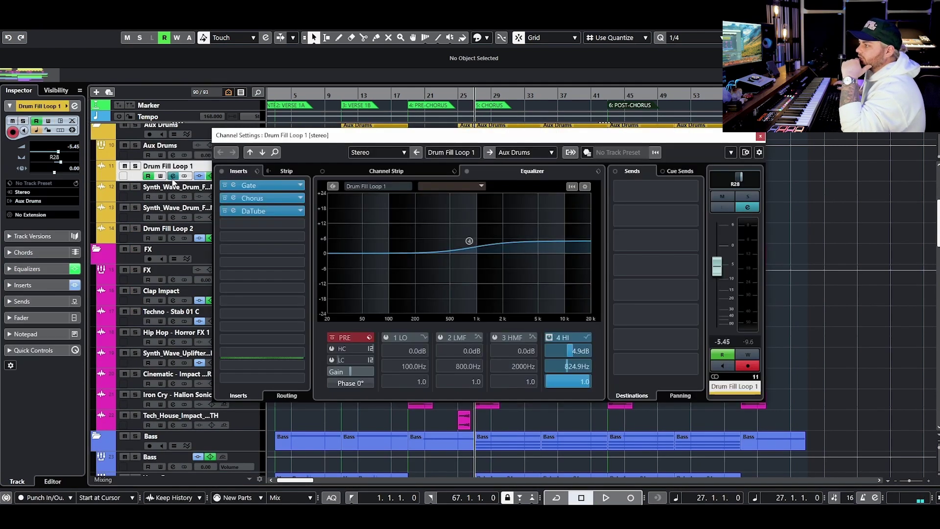
click(135, 167)
drag(299, 137, 398, 212)
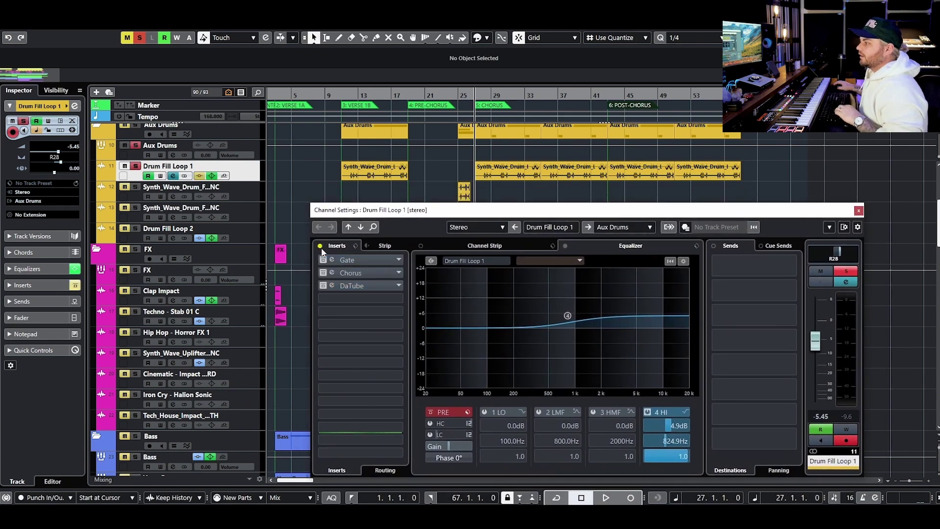
key(space)
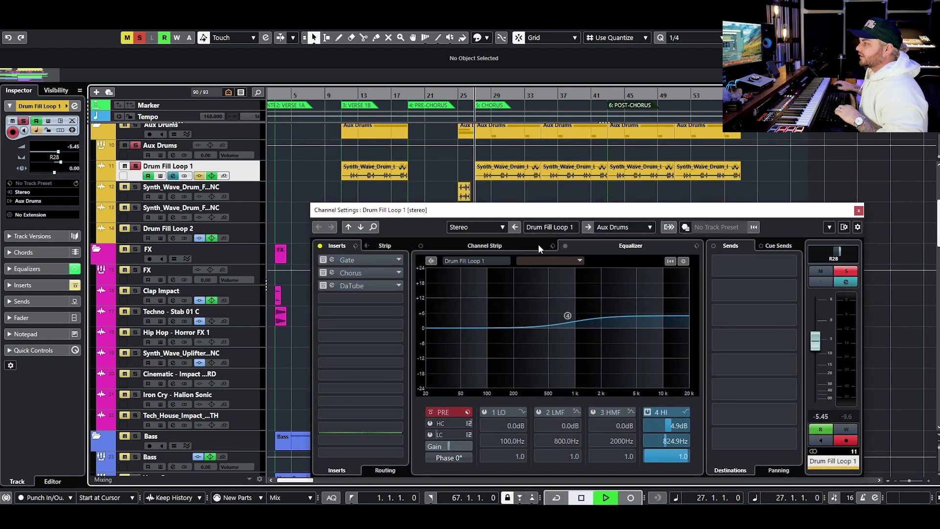
click(566, 246)
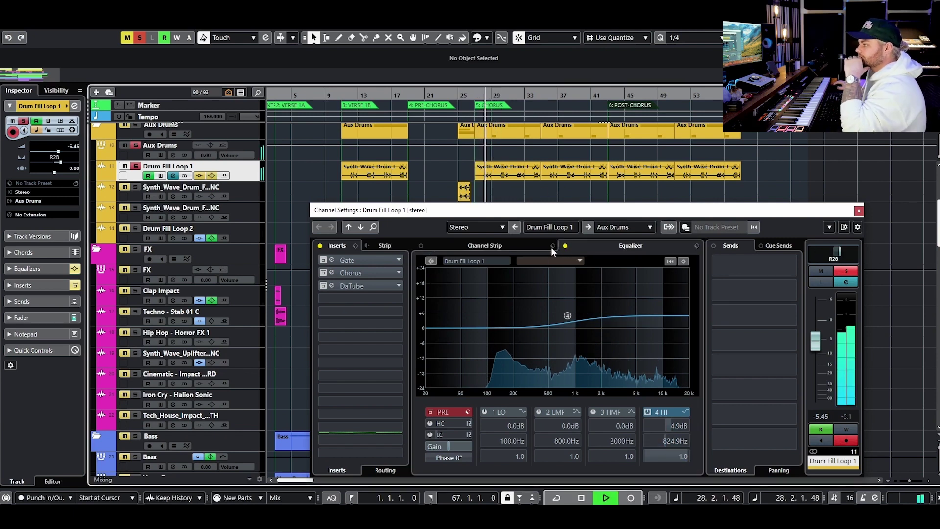
click(566, 246)
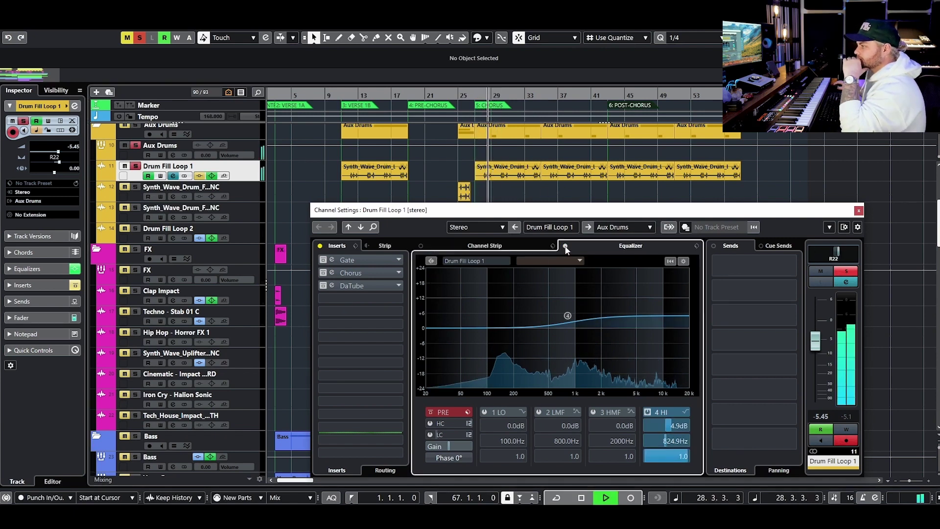
click(320, 245)
key(space)
- Audition Drum Fill Loop 1's Gate insert and close its editor
click(357, 263)
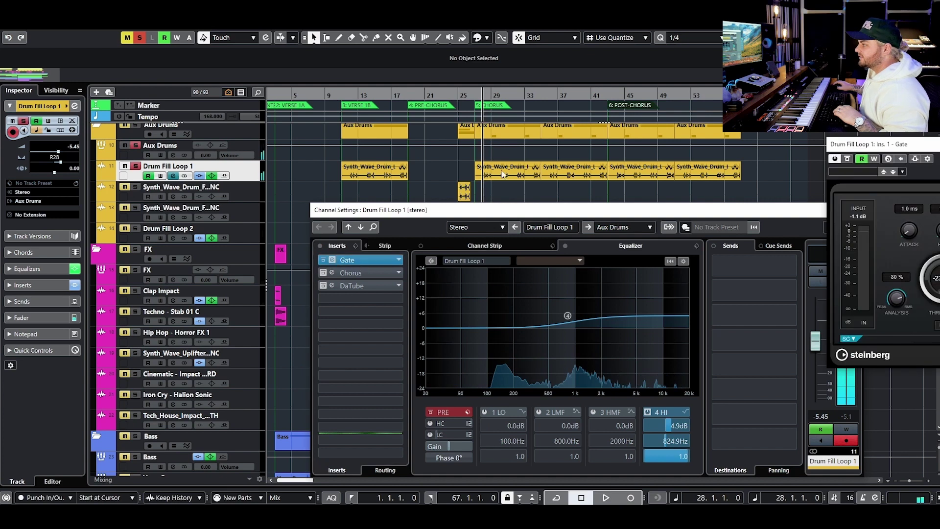
drag(906, 143, 455, 233)
key(space)
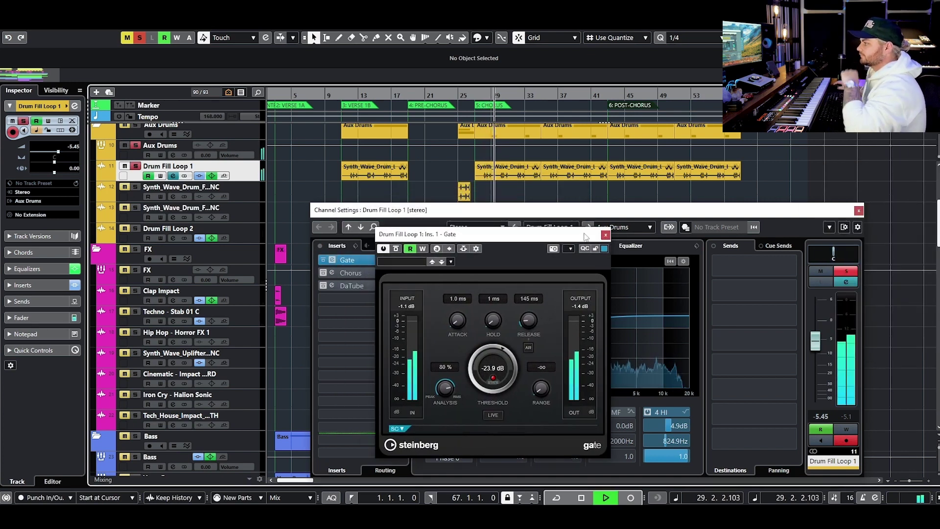
key(space)
click(606, 235)
- Audition the Chorus insert on Drum Fill Loop 1 and close its editor
click(333, 273)
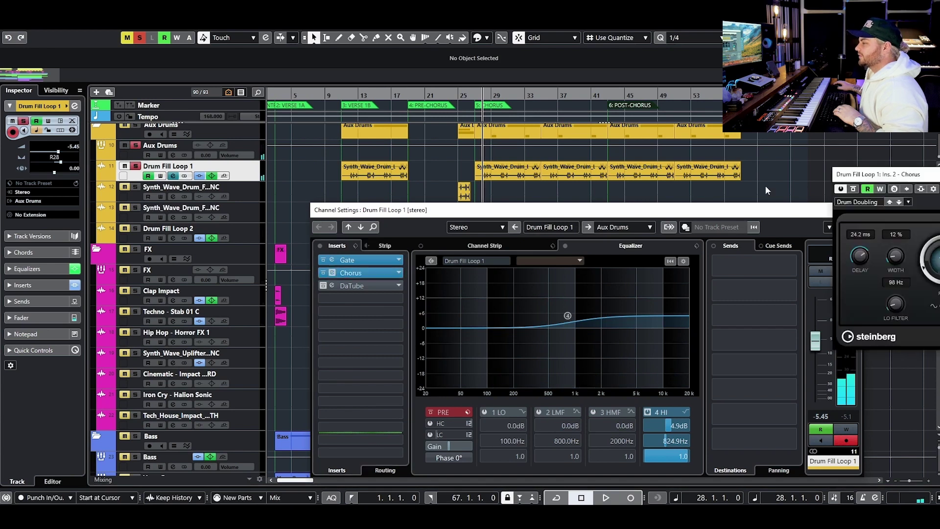
drag(931, 172, 498, 236)
key(space)
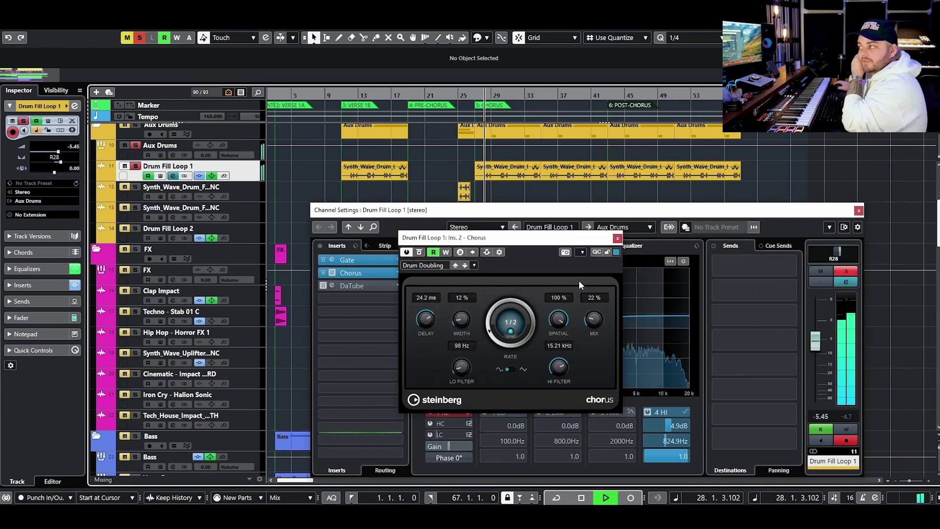
key(space)
click(338, 273)
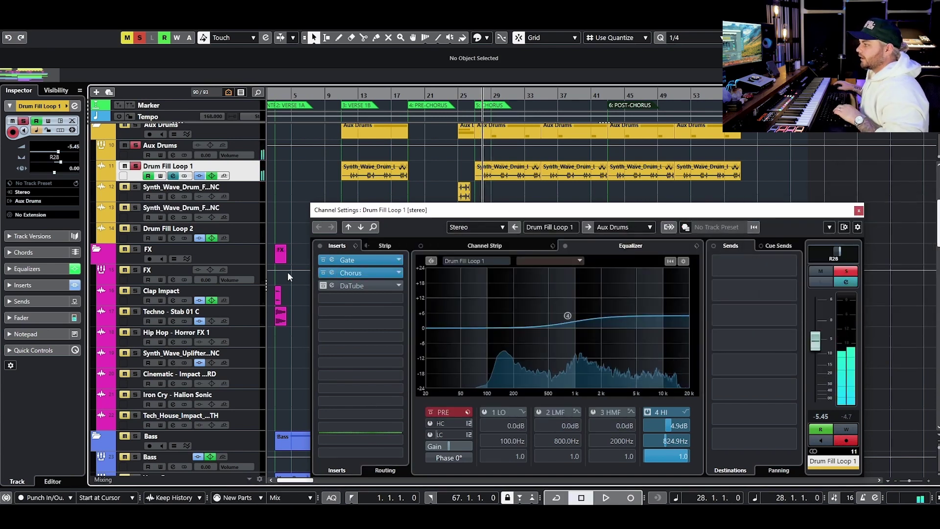
- Audition the DaTube saturation, then switch to Drum Fill Loop 2 and unsolo Aux Drums
click(332, 286)
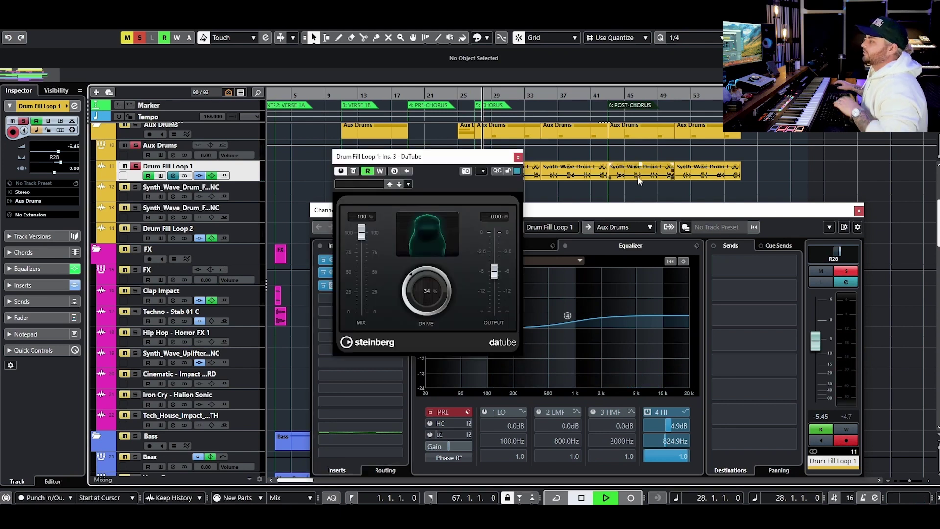
key(space)
click(517, 157)
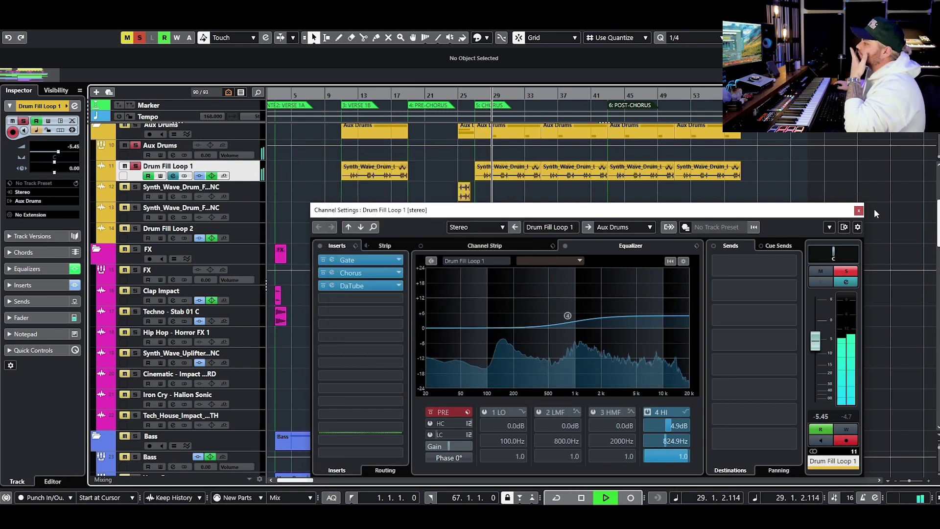
key(space)
key(Down)
key(Down)
key(Down)
click(136, 146)
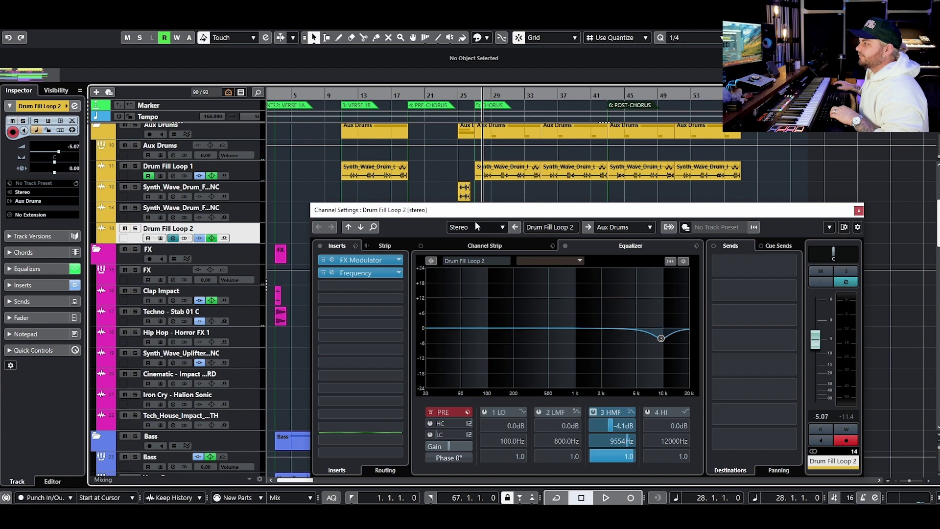
- Solo Drum Fill Loop 2, bypass its EQ, and A/B its inserts during playback
drag(475, 210, 489, 156)
click(135, 228)
key(space)
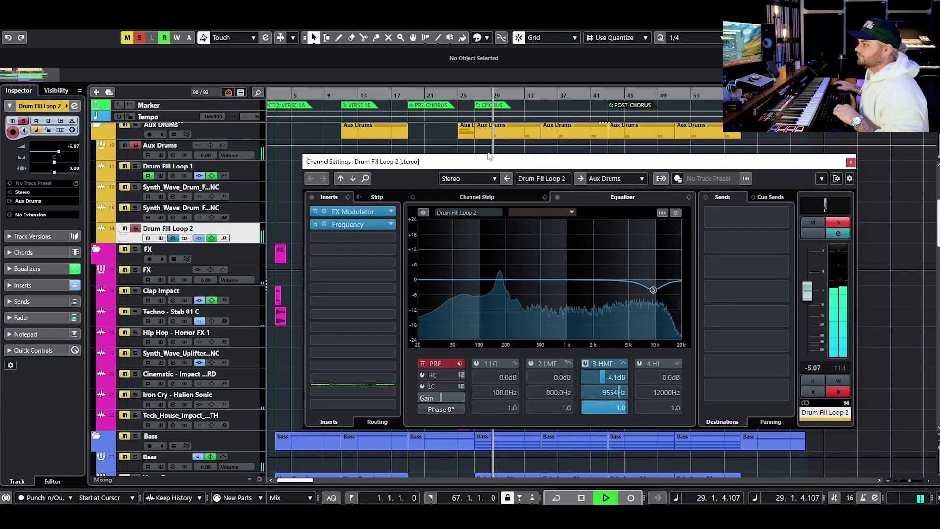
click(557, 198)
key(space)
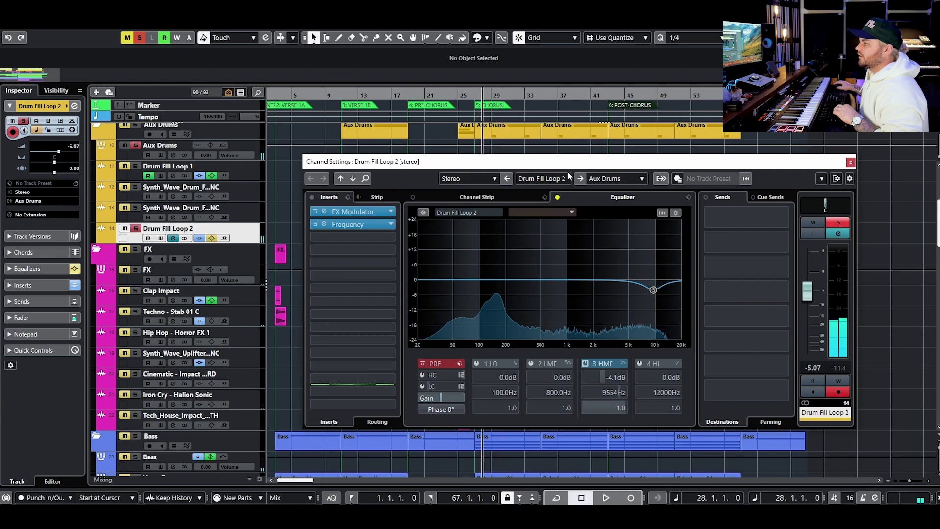
drag(569, 162, 566, 271)
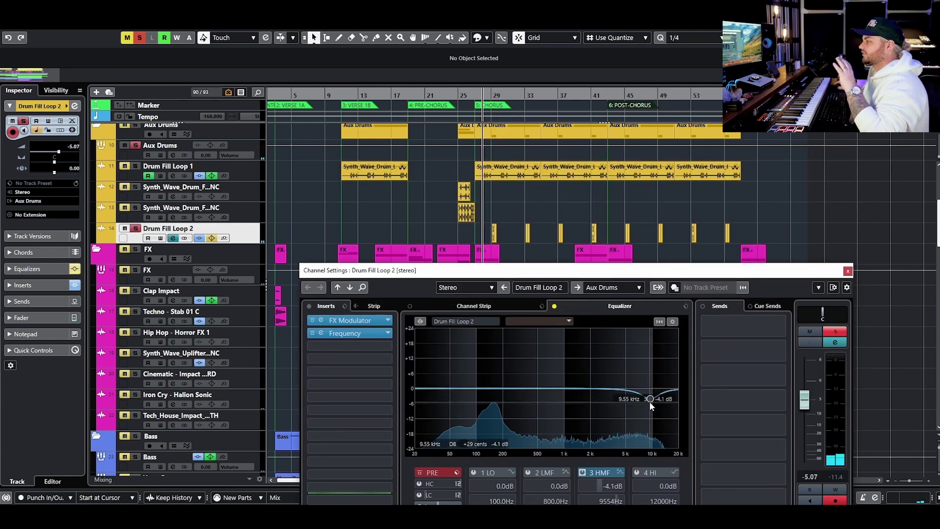
click(309, 306)
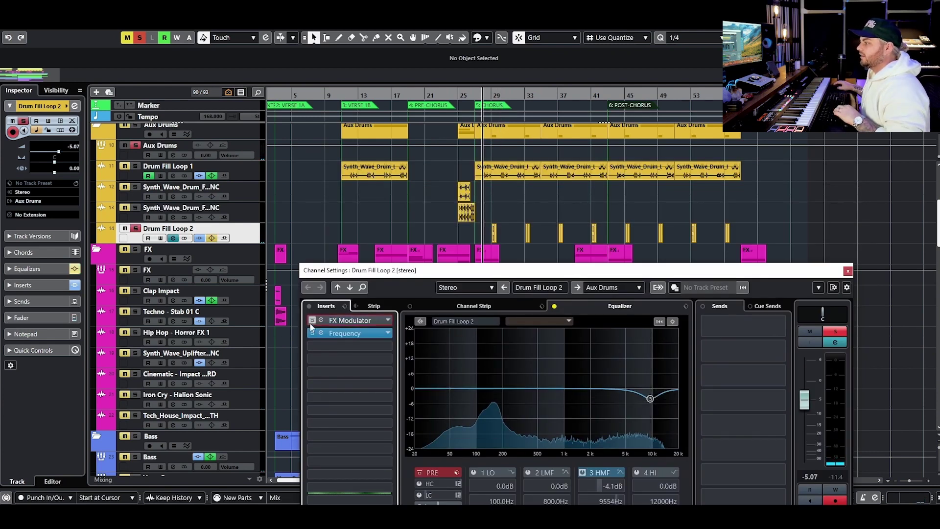
key(h)
key(h)
key(h)
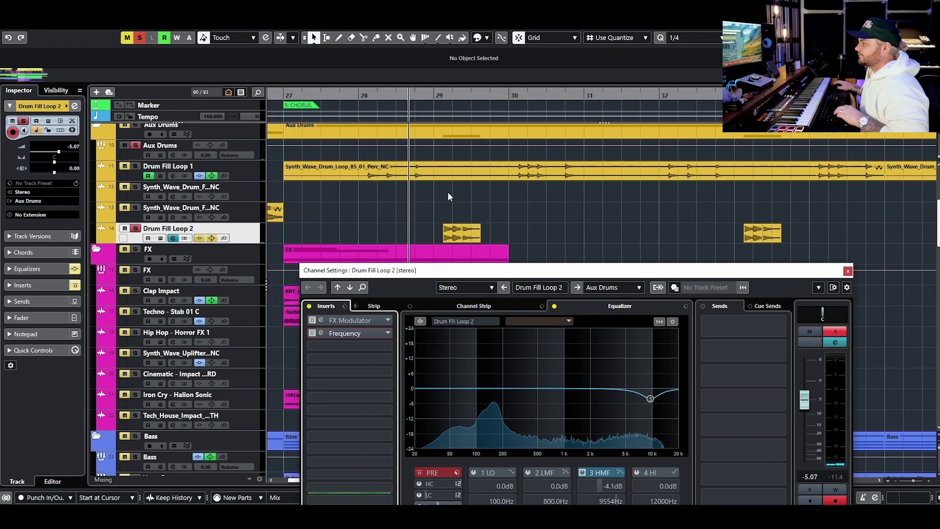
click(554, 305)
- Audition the FX Modulator insert on Drum Fill Loop 2 and close its editor
click(309, 306)
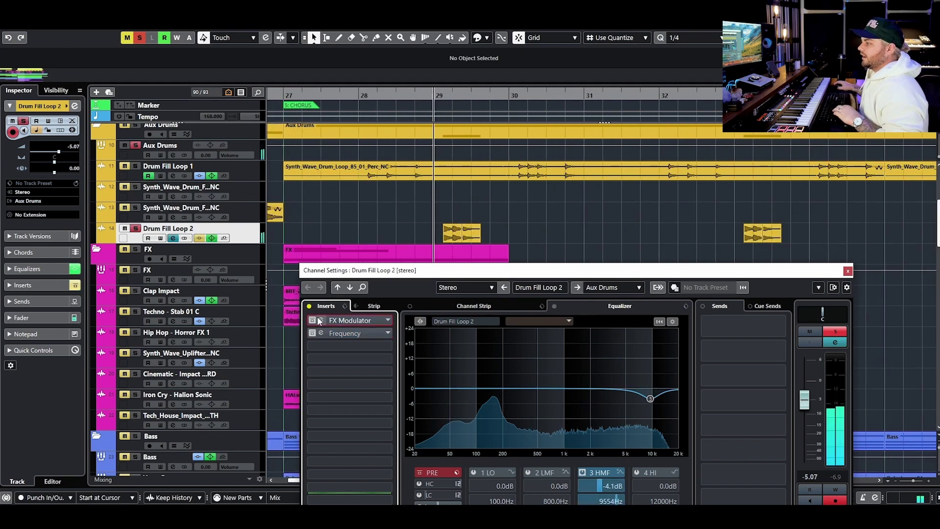
click(350, 320)
drag(837, 63, 388, 123)
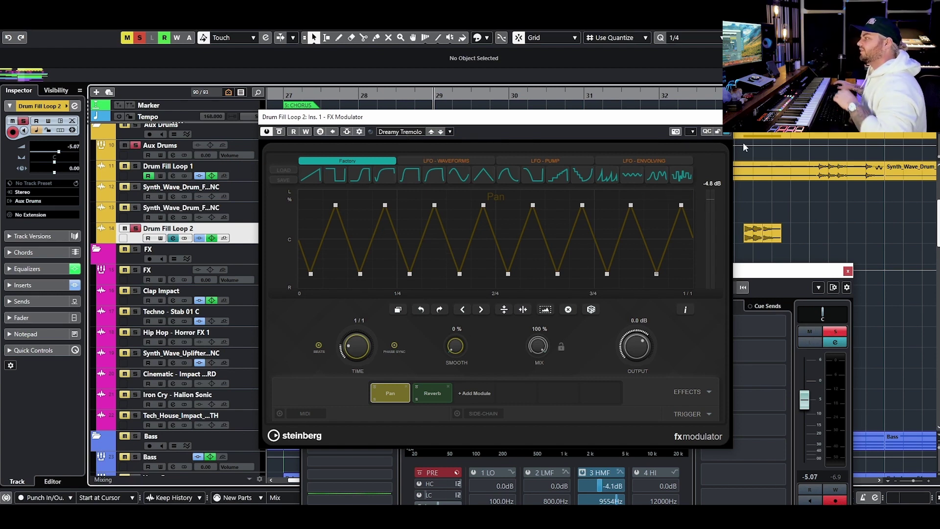
key(space)
key(space)
key(ctrl+w)
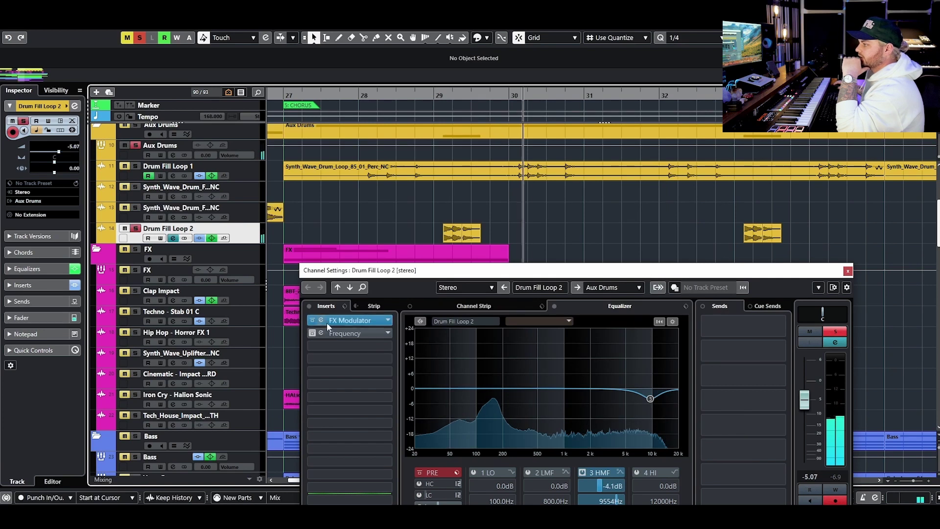
- Audition the Frequency EQ insert, then close the plugin and channel settings
click(311, 333)
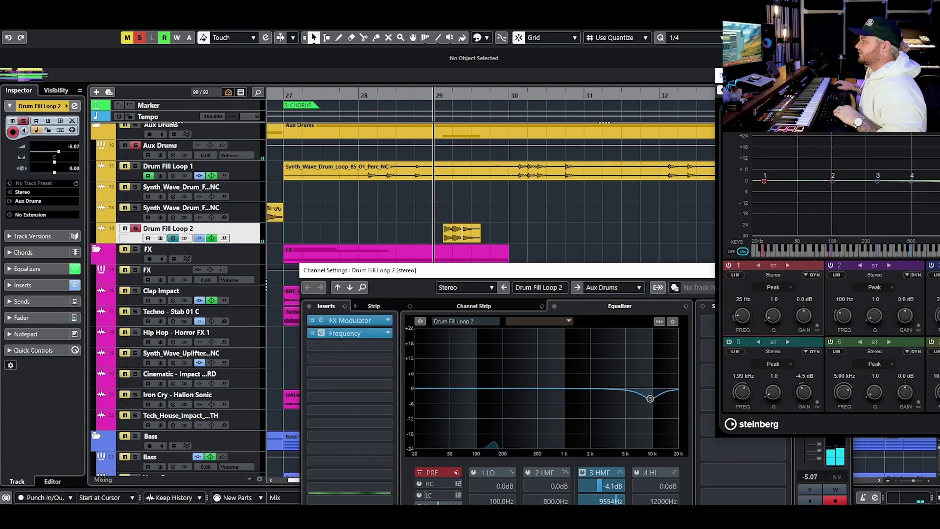
key(space)
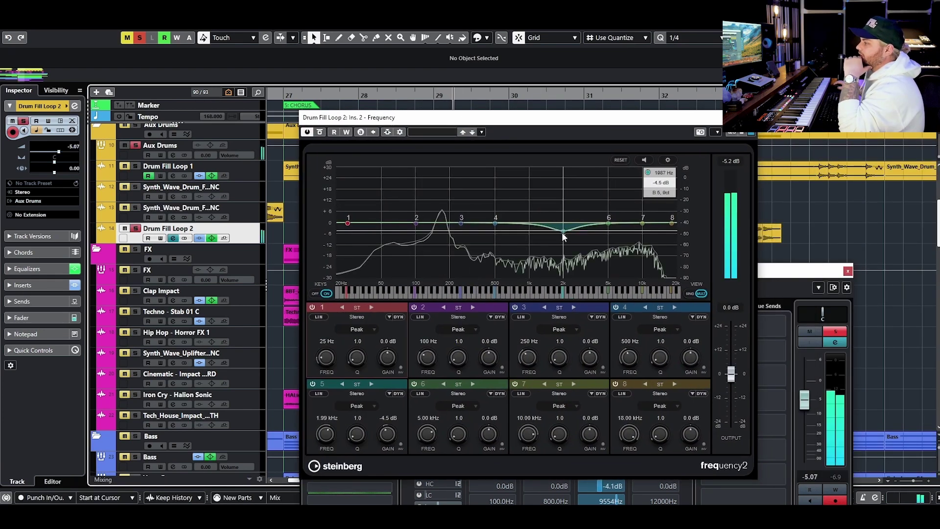
key(space)
key(ctrl+w)
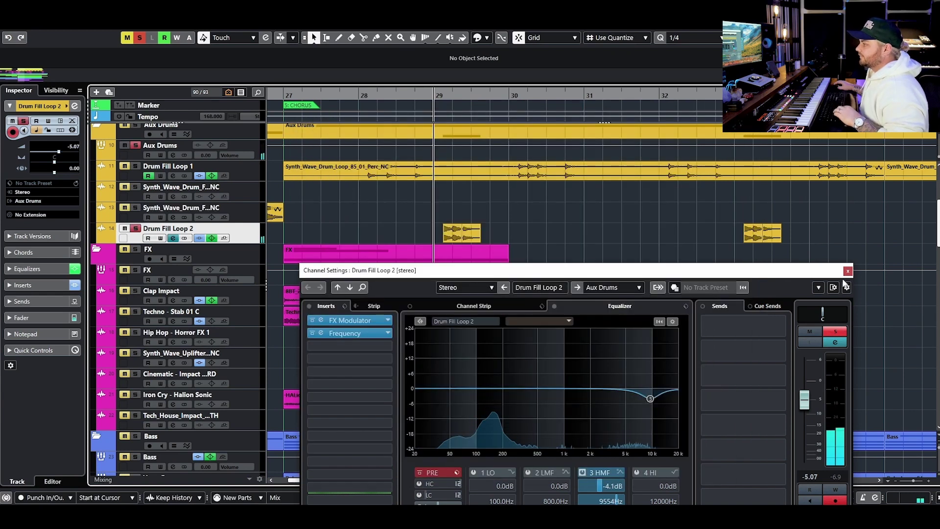
click(848, 270)
- Zoom the arrangement out, clear all solos and return the playhead to bar 26
key(g)
key(g)
click(463, 94)
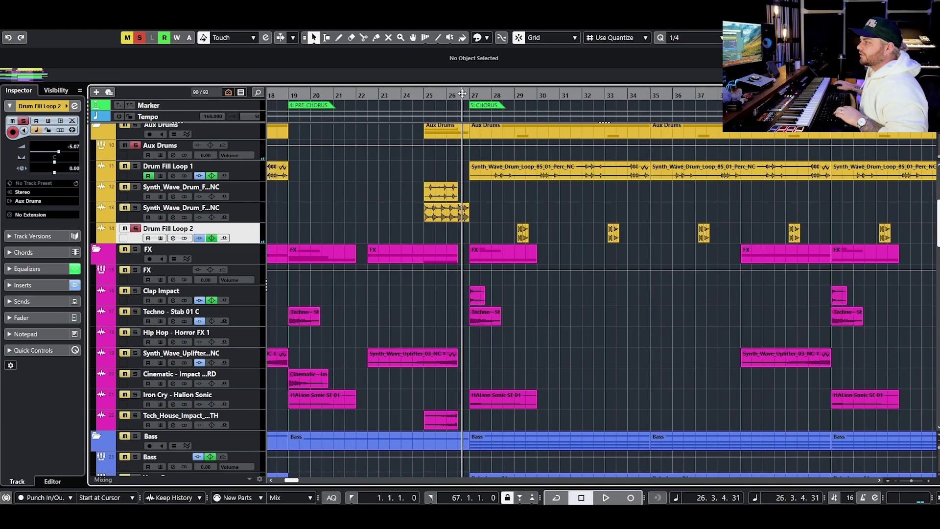
click(140, 37)
click(127, 38)
- Solo Clap Impact, audition it with its inserts bypassed, close its settings and clear solos
click(135, 291)
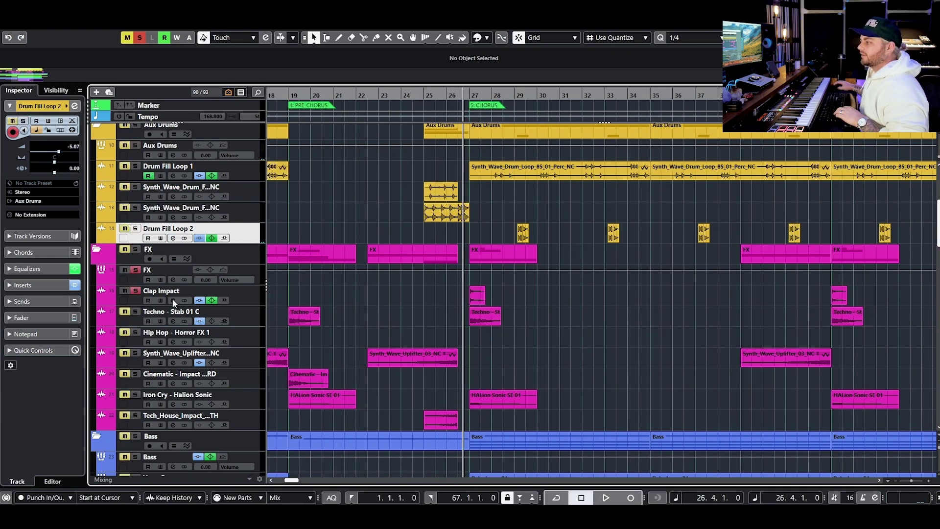
click(173, 300)
click(309, 306)
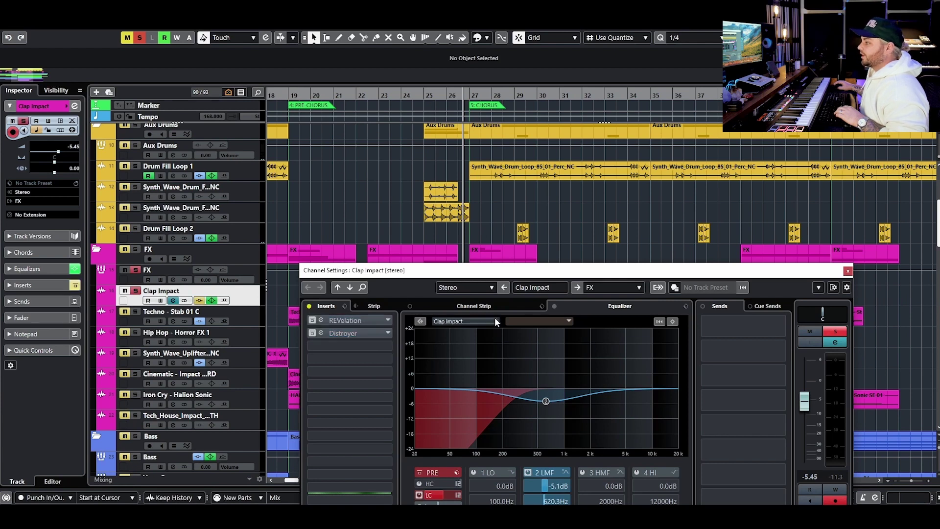
key(space)
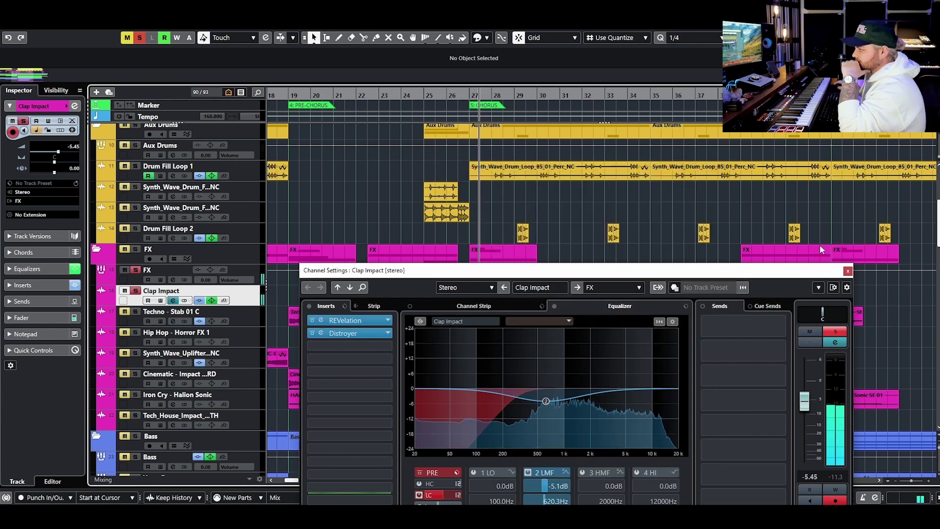
click(848, 271)
key(space)
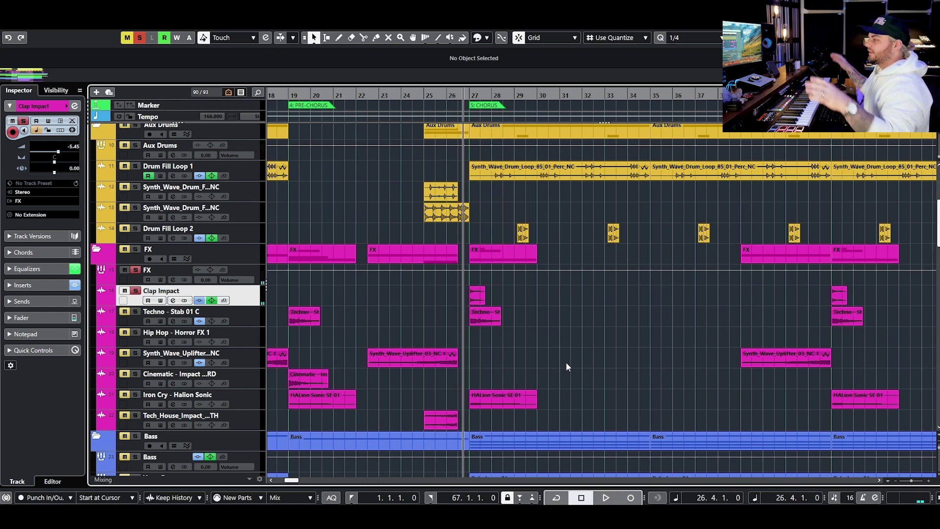
click(141, 38)
- Solo Techno - Stab 01 C and compare it with its inserts bypassed and active
scroll(595, 347, down, 3)
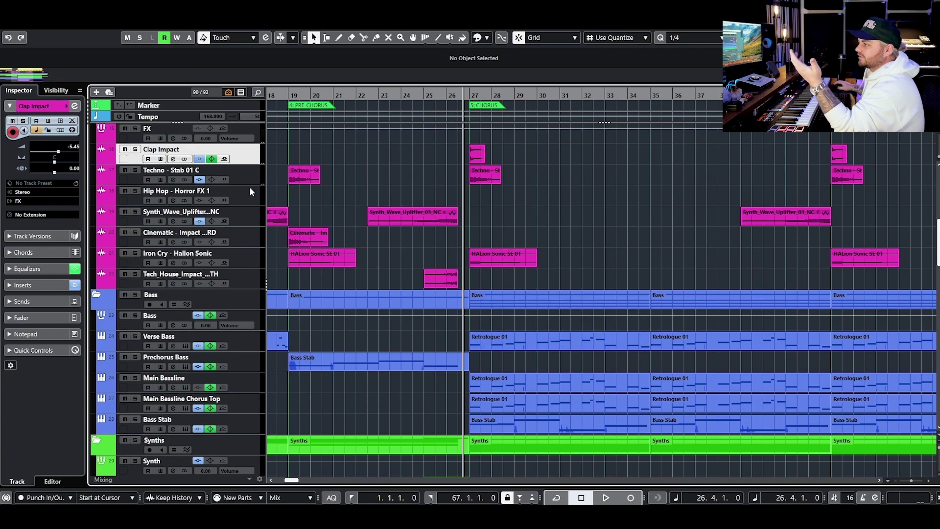
click(161, 183)
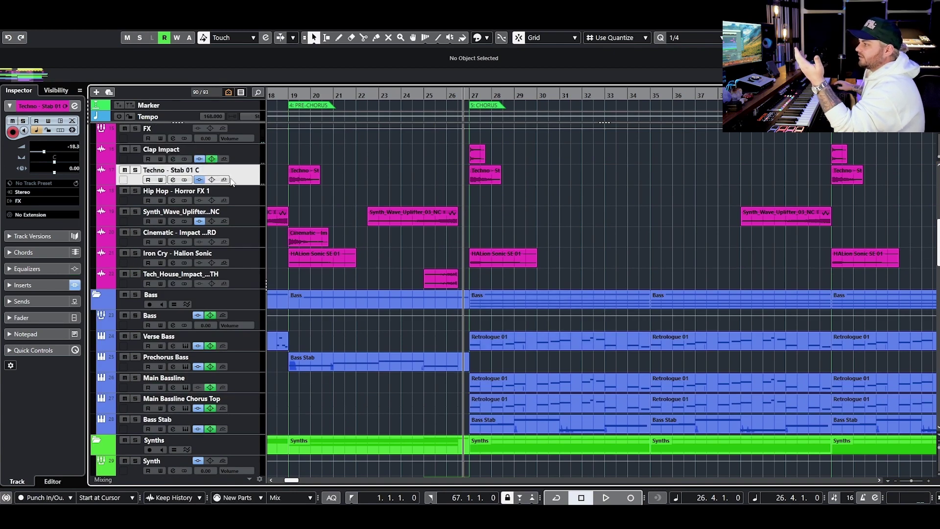
click(173, 179)
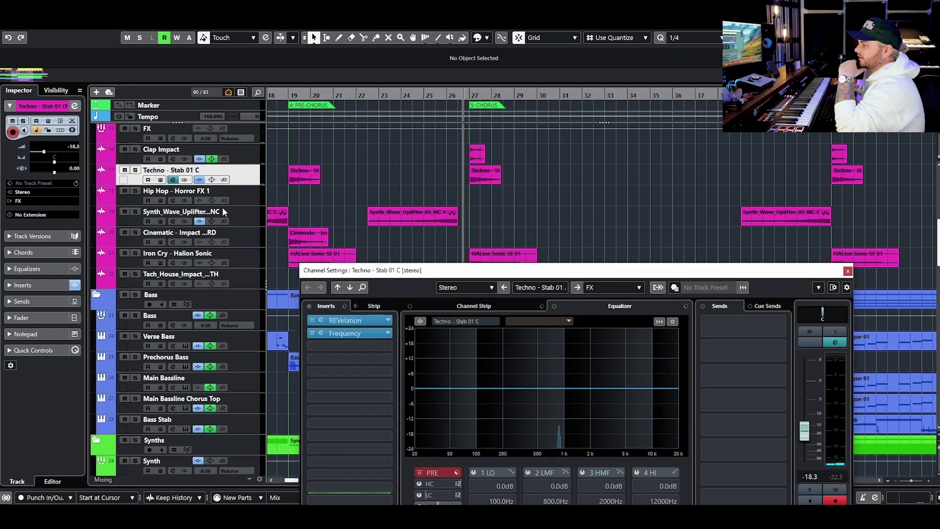
click(135, 170)
click(310, 307)
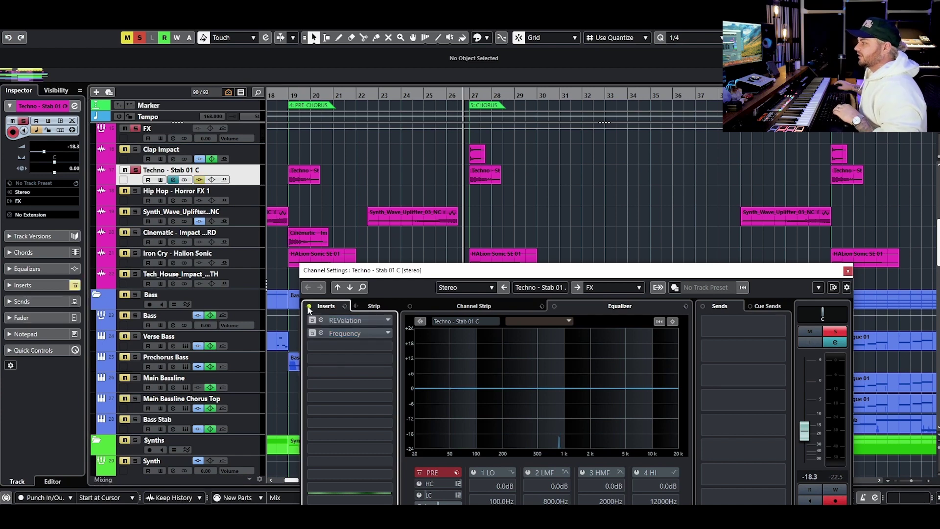
key(space)
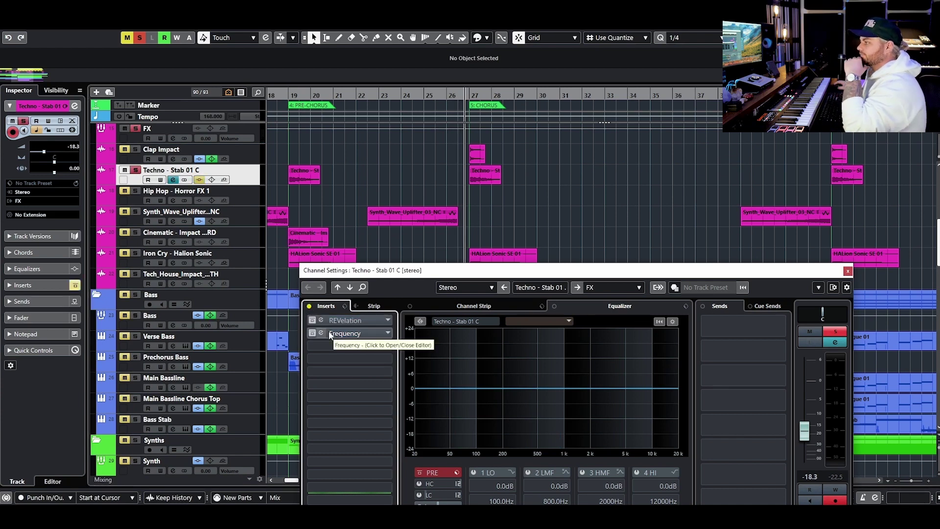
click(310, 306)
key(space)
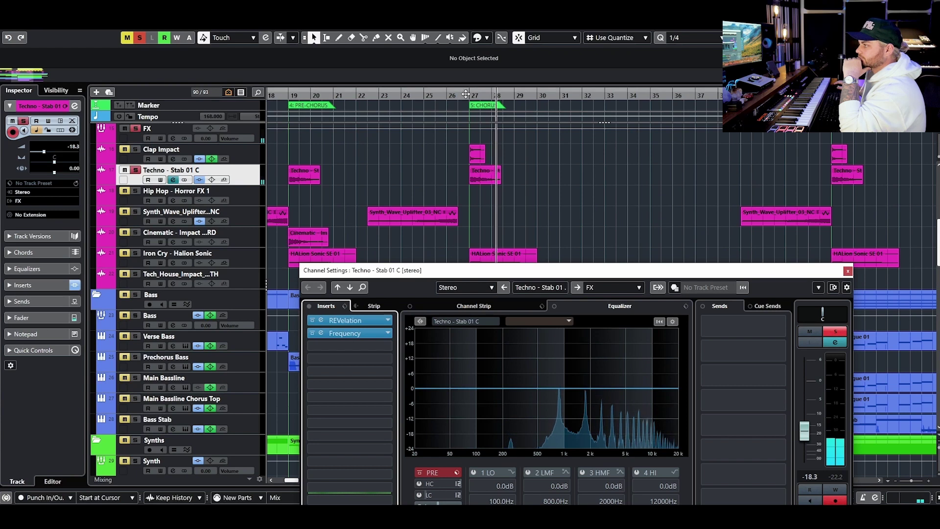
key(space)
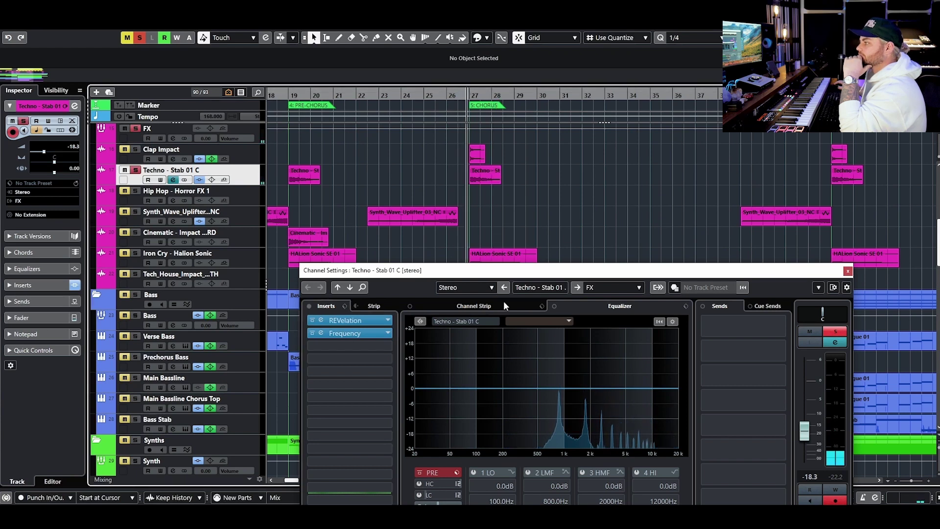
- Inspect the stab's Frequency EQ, then close its settings and unsolo the track
click(345, 333)
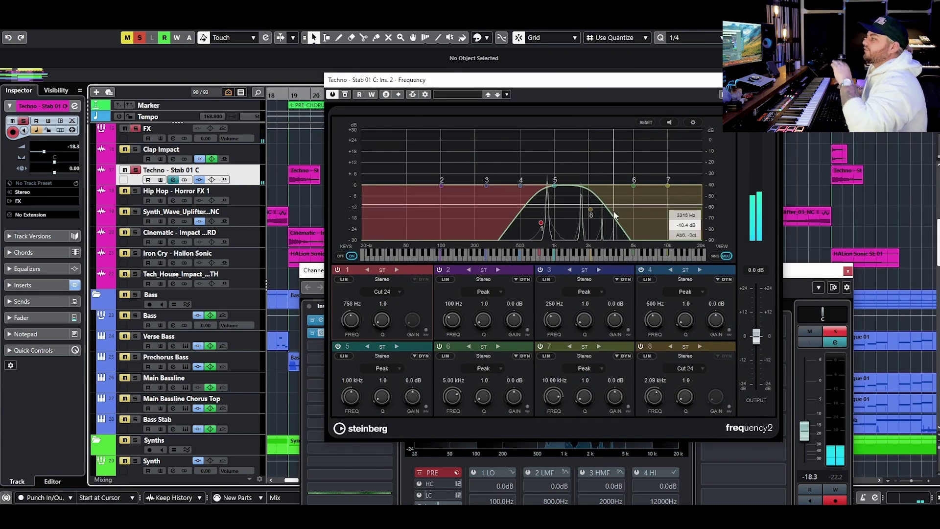
key(Escape)
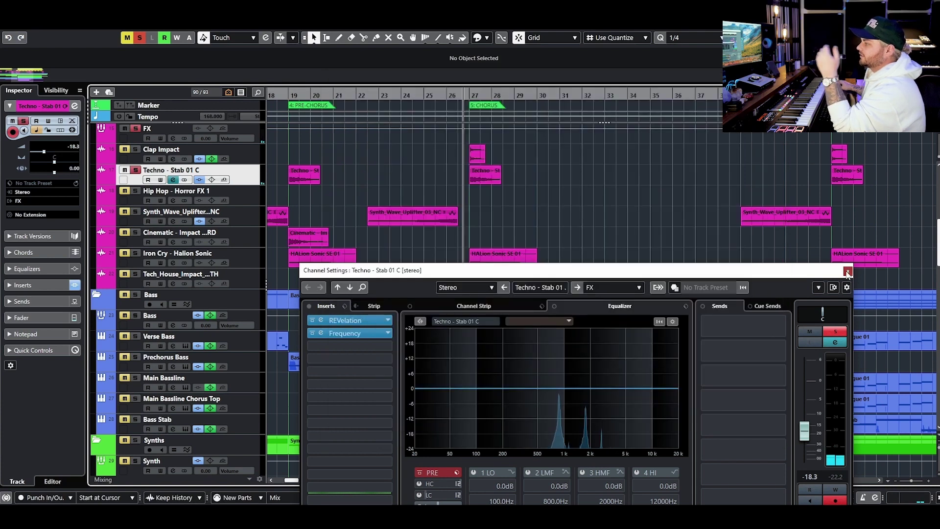
click(847, 272)
click(136, 170)
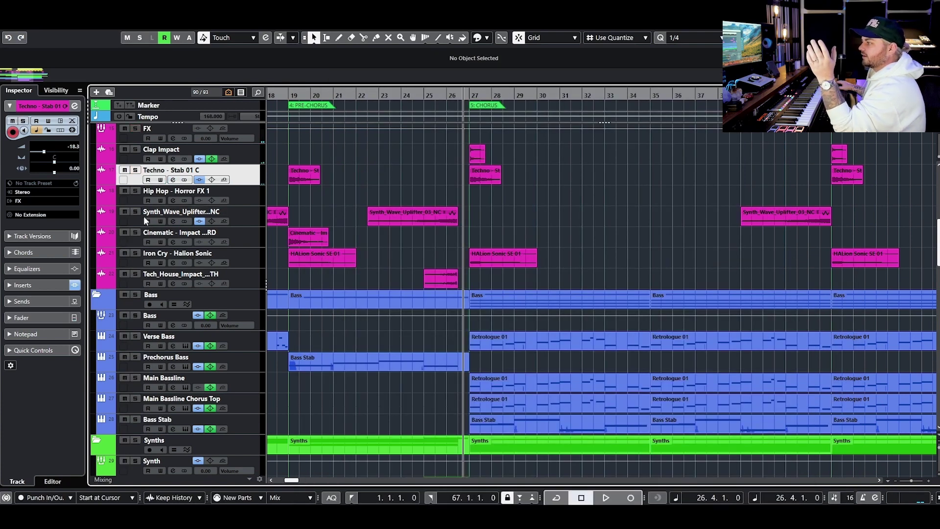
- Solo the Synth_Wave_Uplifter_03_NC track and compare it with and without FX Modulator before bar 23
click(172, 222)
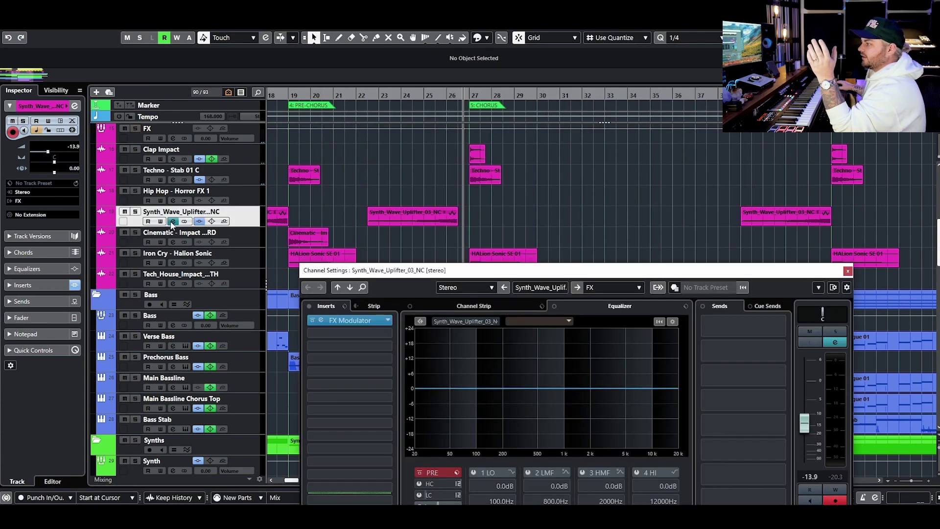
click(136, 212)
click(369, 99)
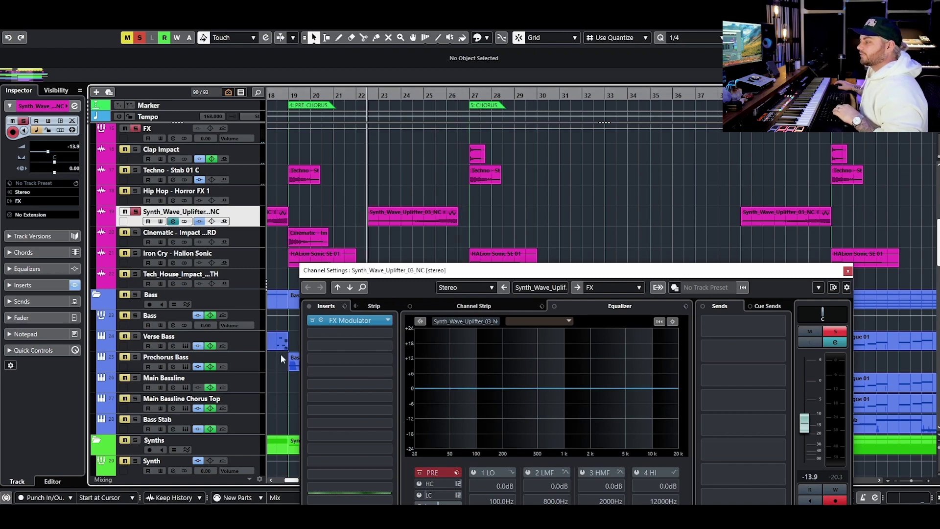
click(312, 321)
key(space)
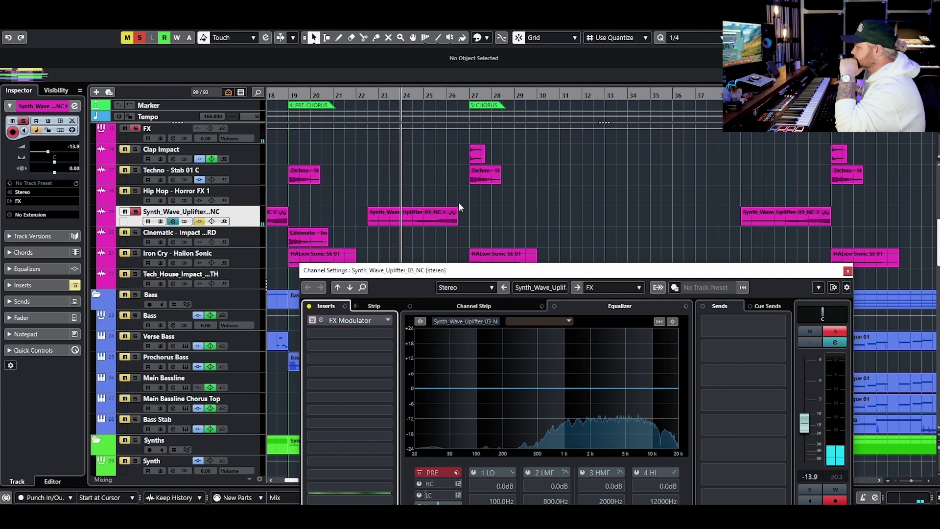
click(313, 320)
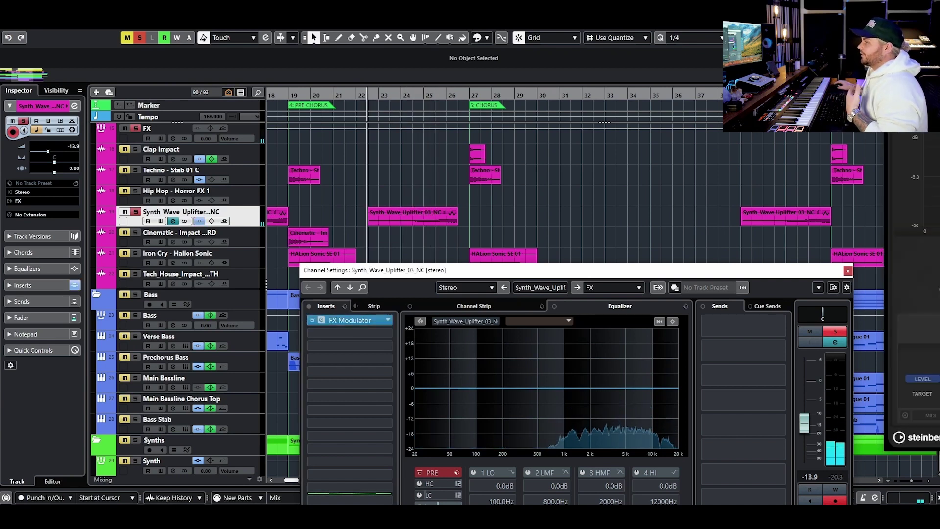
- Inspect the FX Modulator editor, then close it and the uplifter's channel settings
click(356, 321)
drag(466, 93, 316, 93)
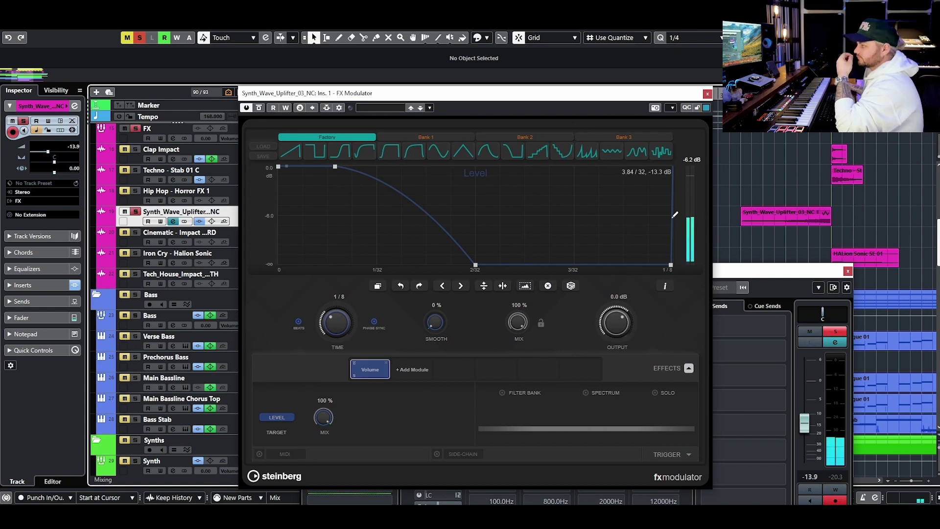
click(708, 93)
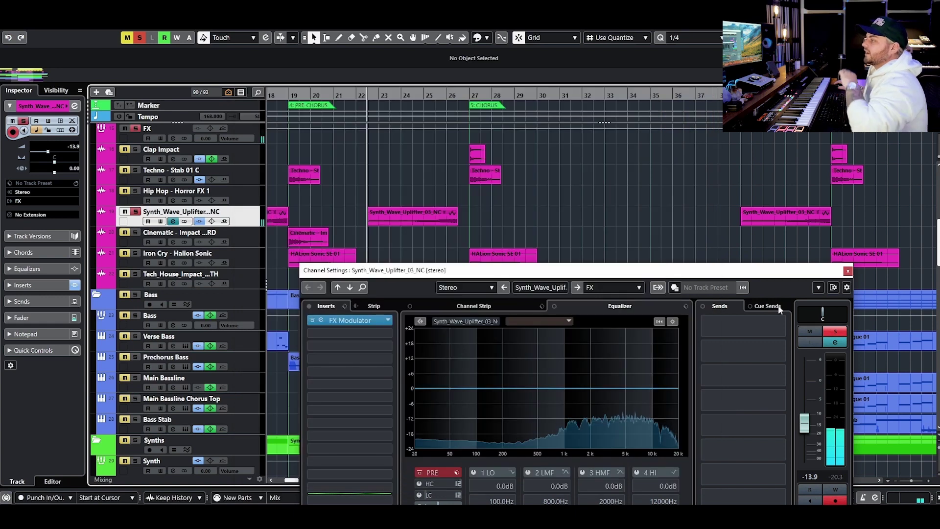
click(848, 270)
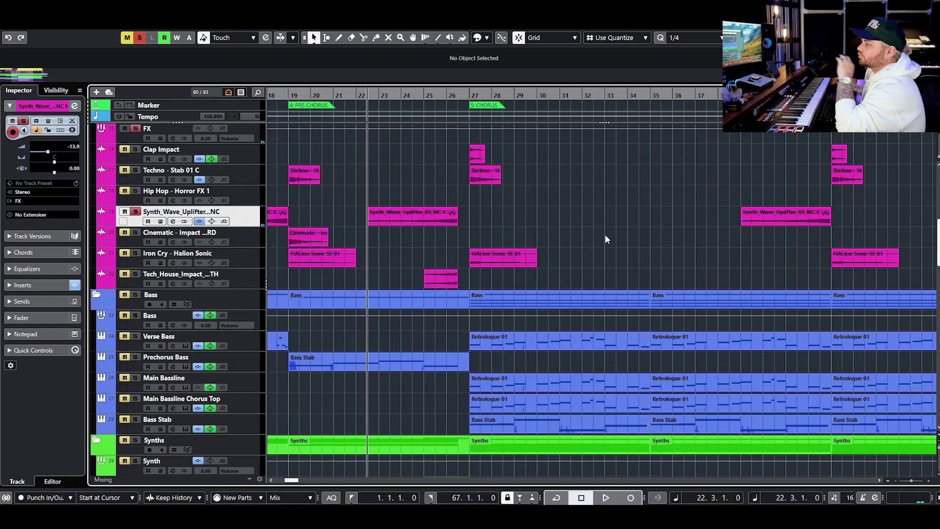
- Clear all solos, then select and solo the Verse Bass track
click(141, 38)
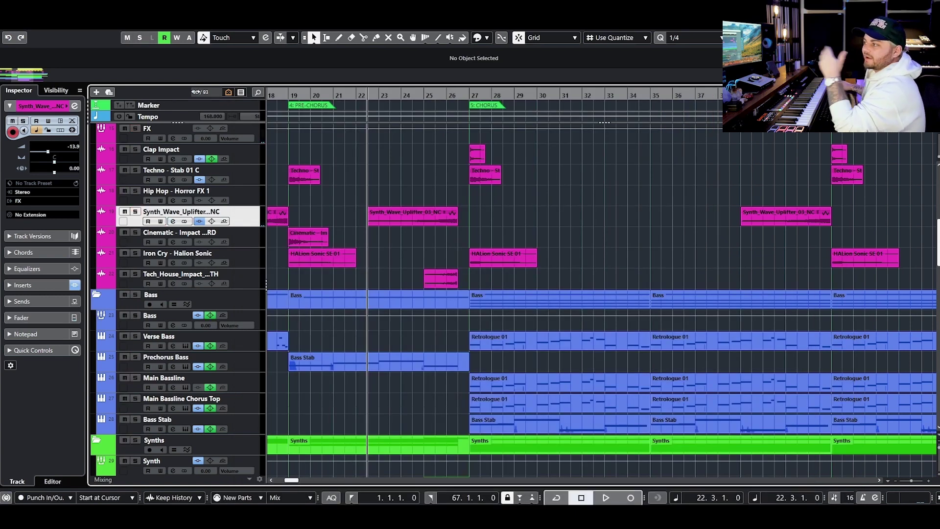
scroll(576, 200, down, 3)
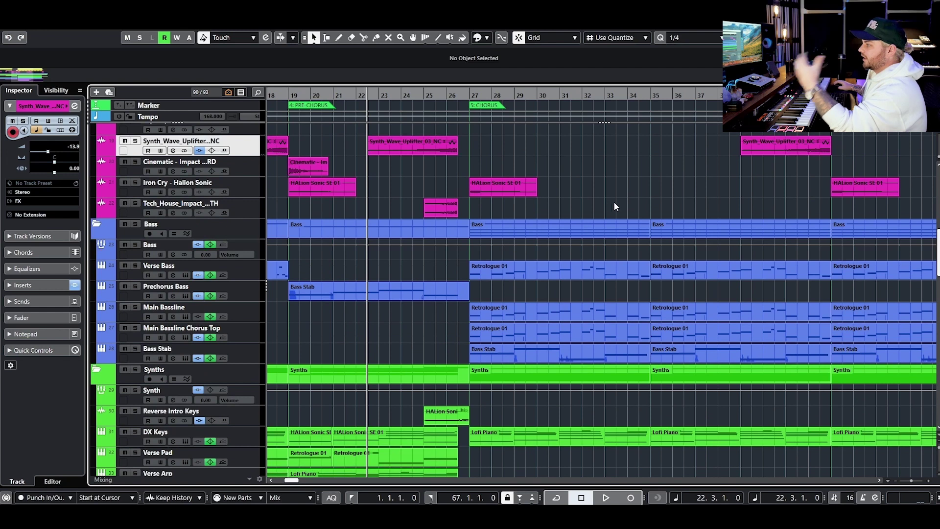
click(257, 255)
click(135, 266)
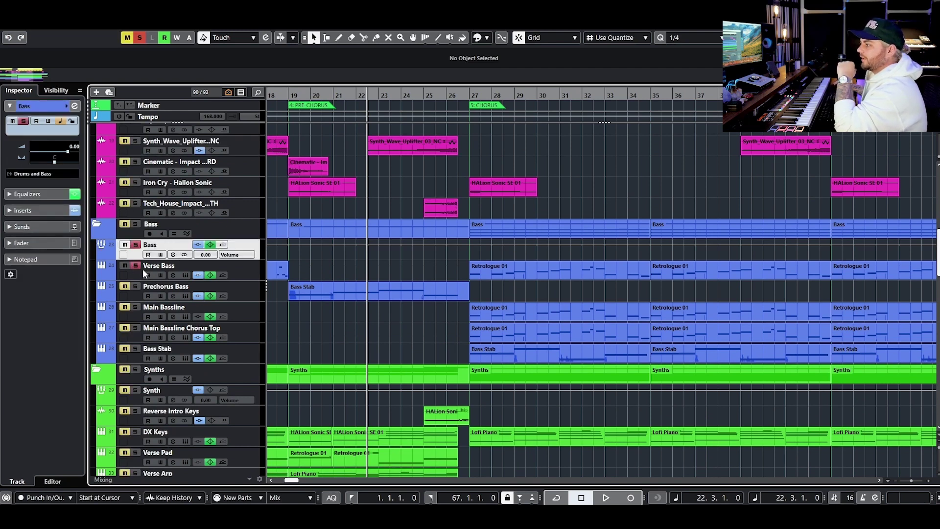
click(172, 275)
click(309, 305)
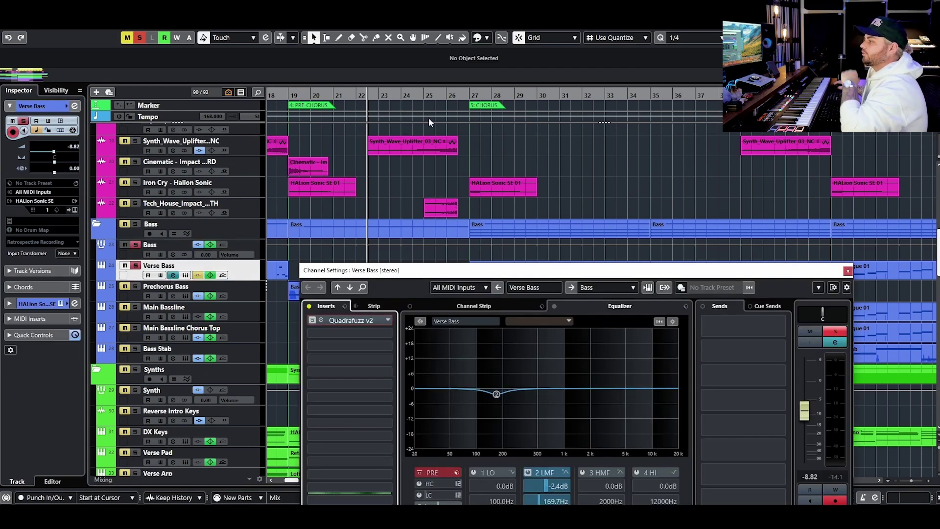
click(469, 97)
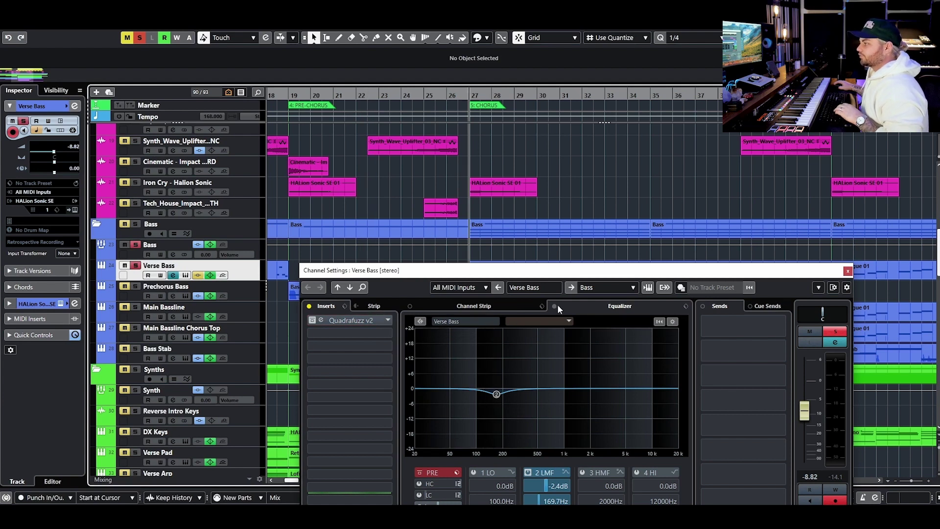
key(space)
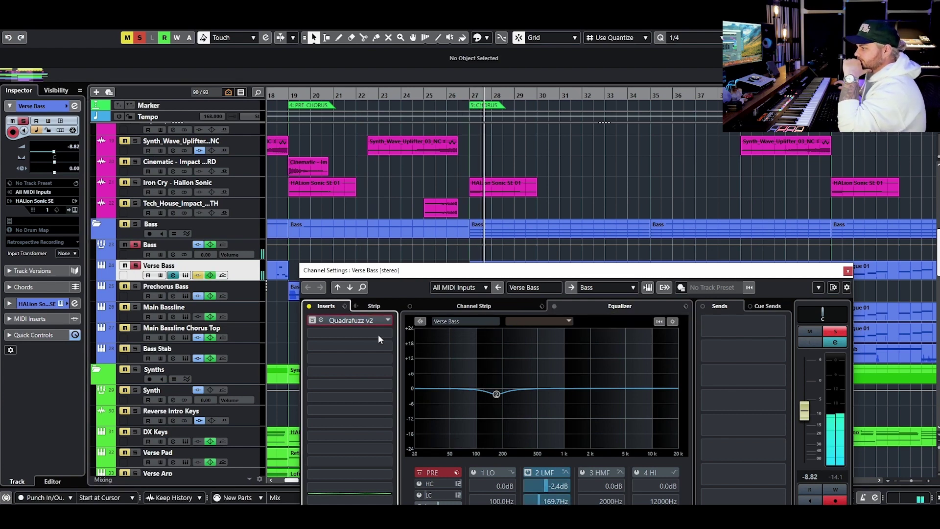
click(309, 306)
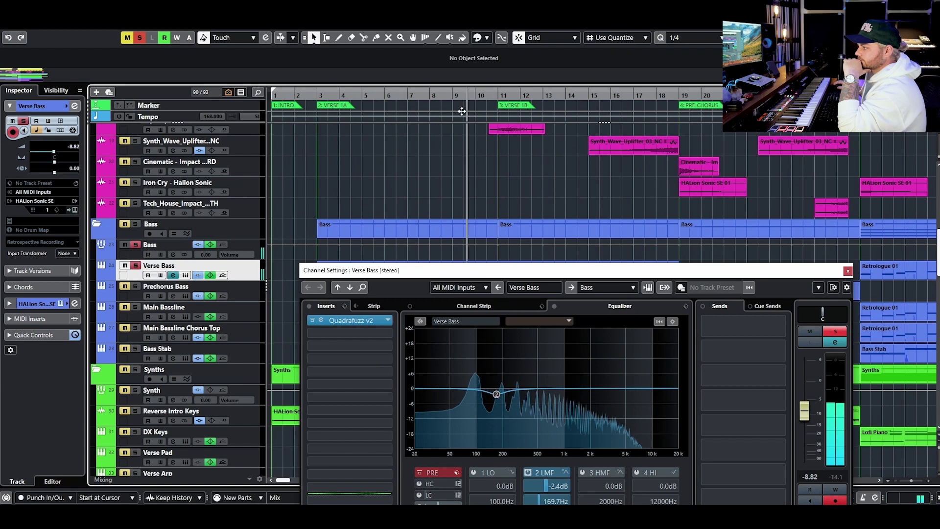
click(311, 321)
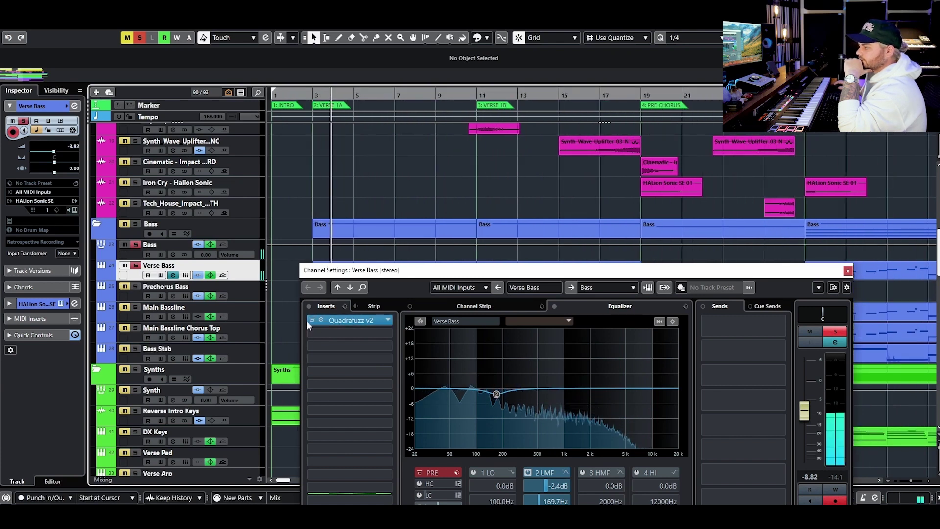
click(312, 320)
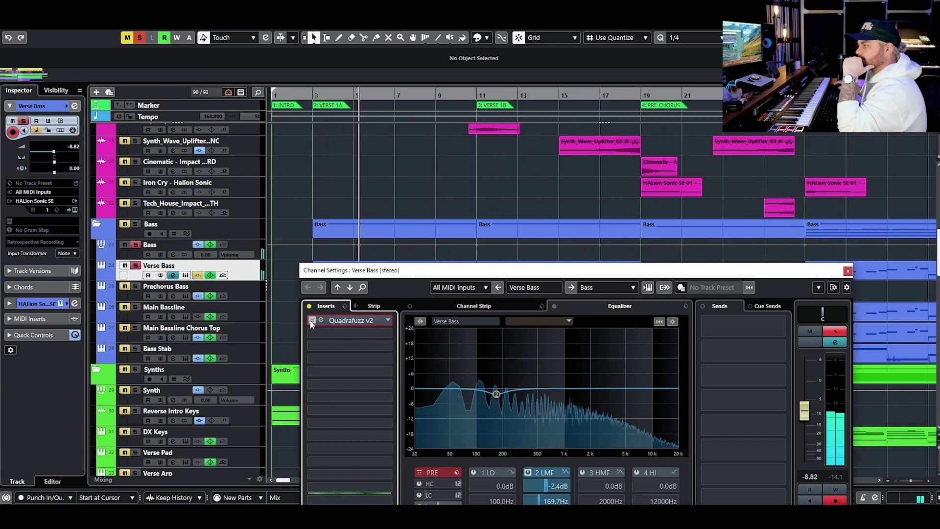
click(357, 321)
drag(890, 118, 511, 117)
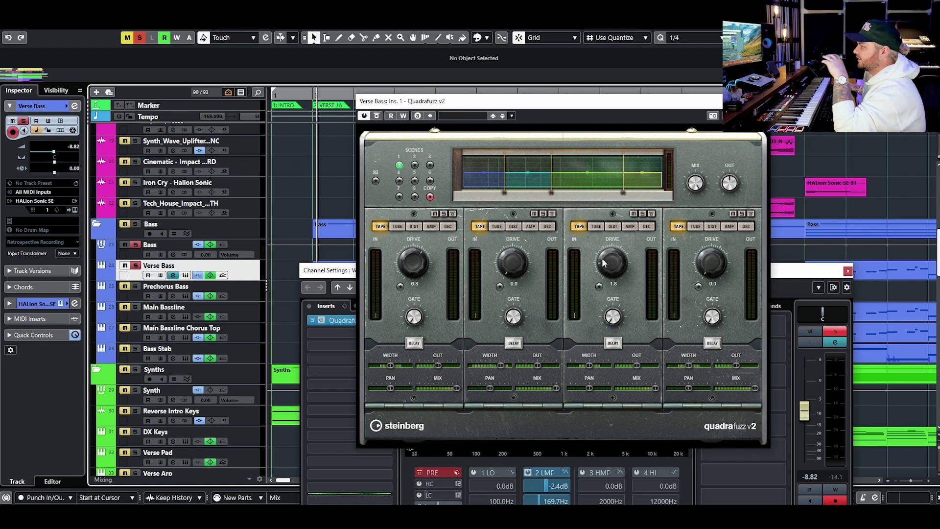
click(764, 100)
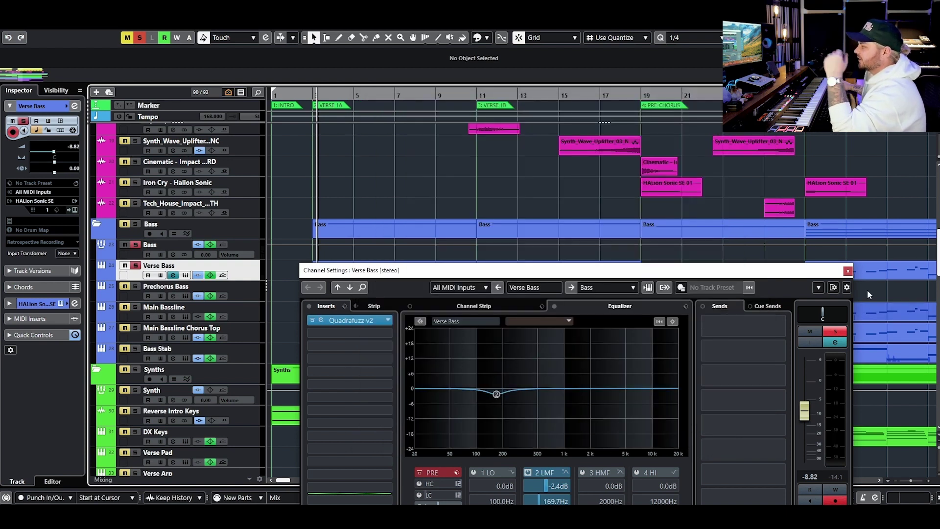
click(847, 272)
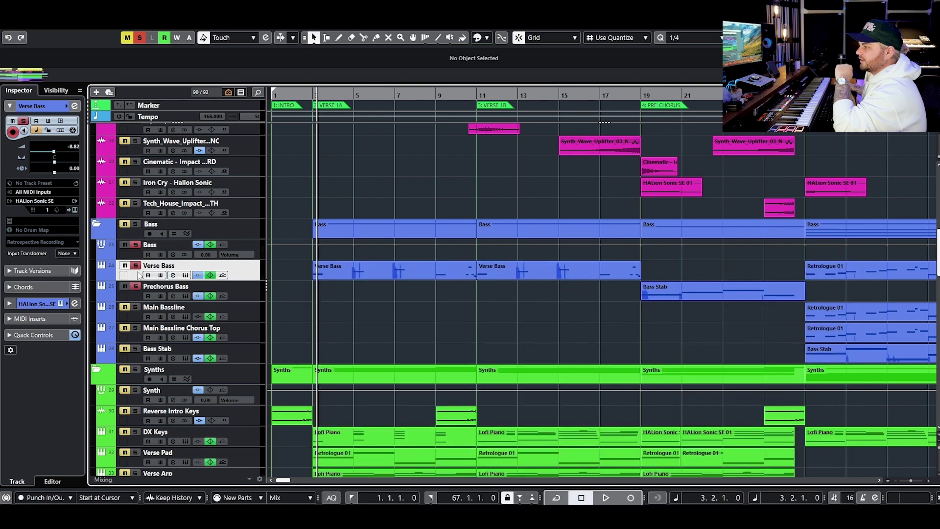
click(173, 295)
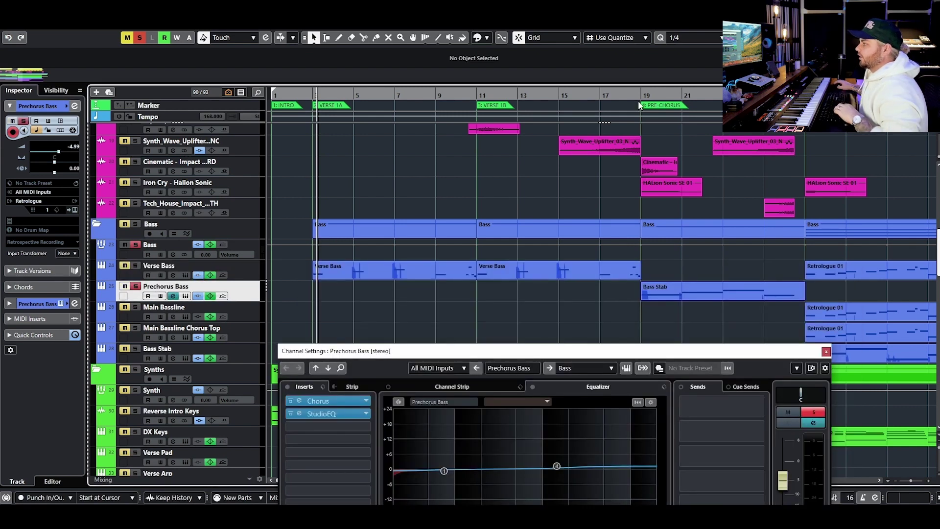
click(299, 414)
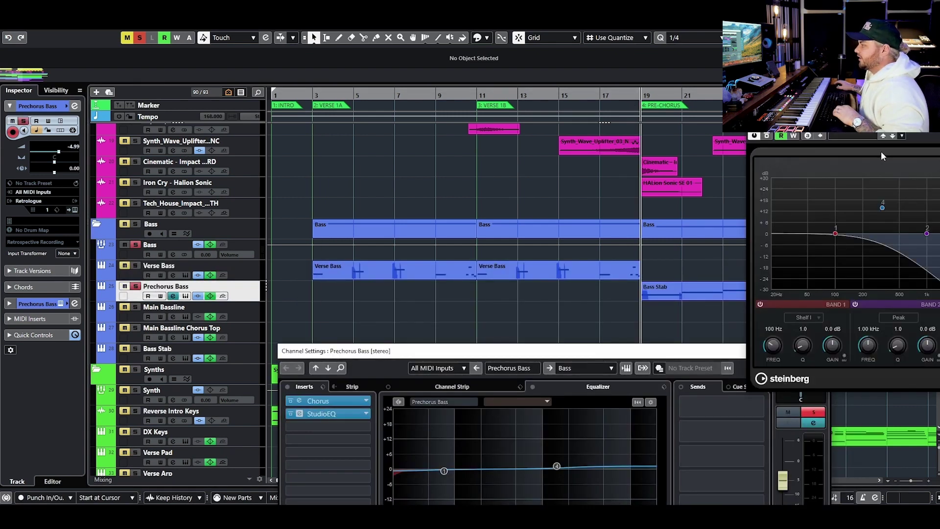
drag(902, 135, 559, 234)
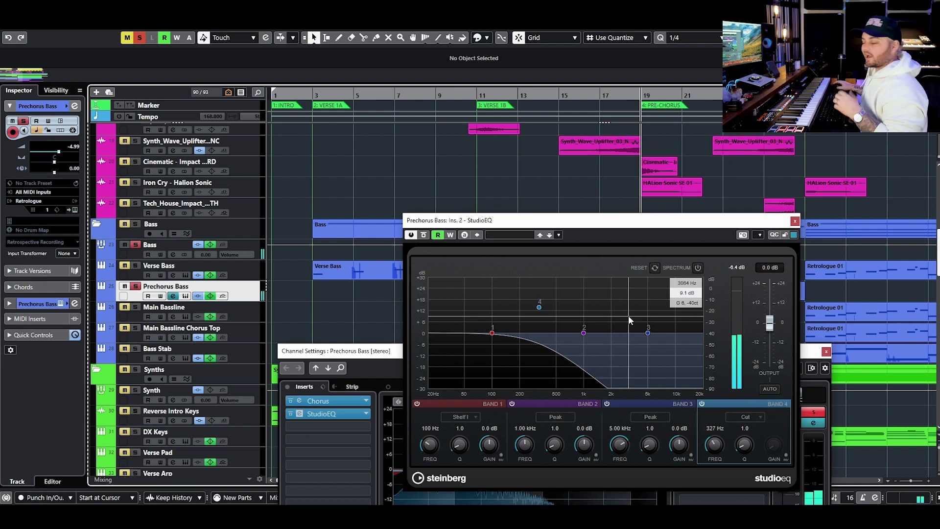
click(795, 220)
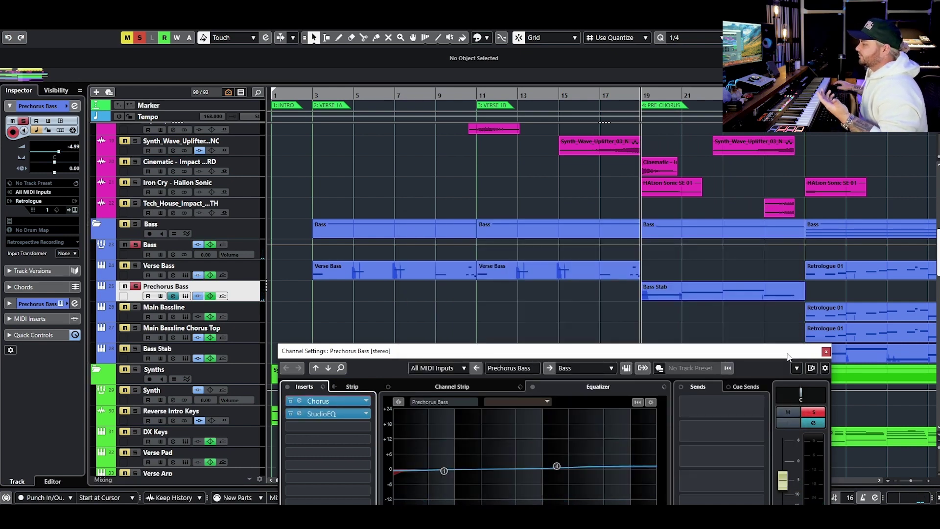
drag(818, 352, 756, 233)
click(763, 233)
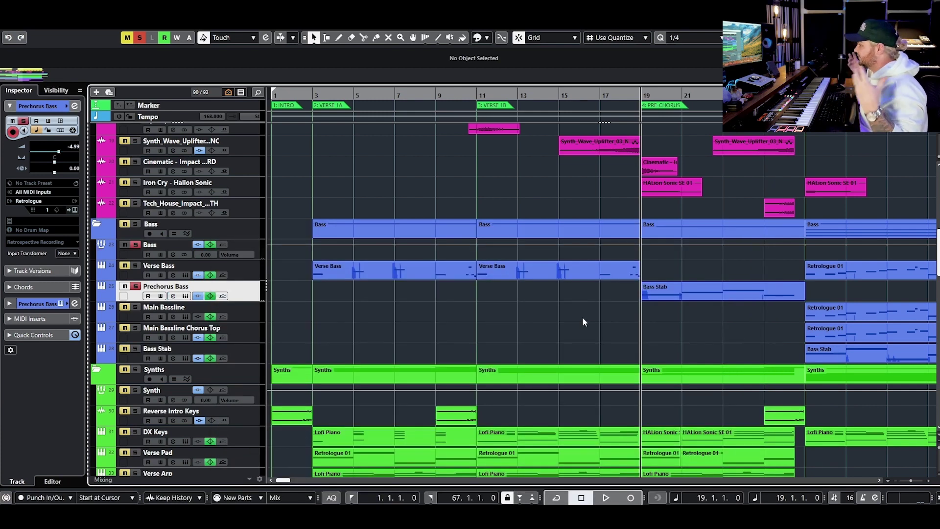
click(172, 317)
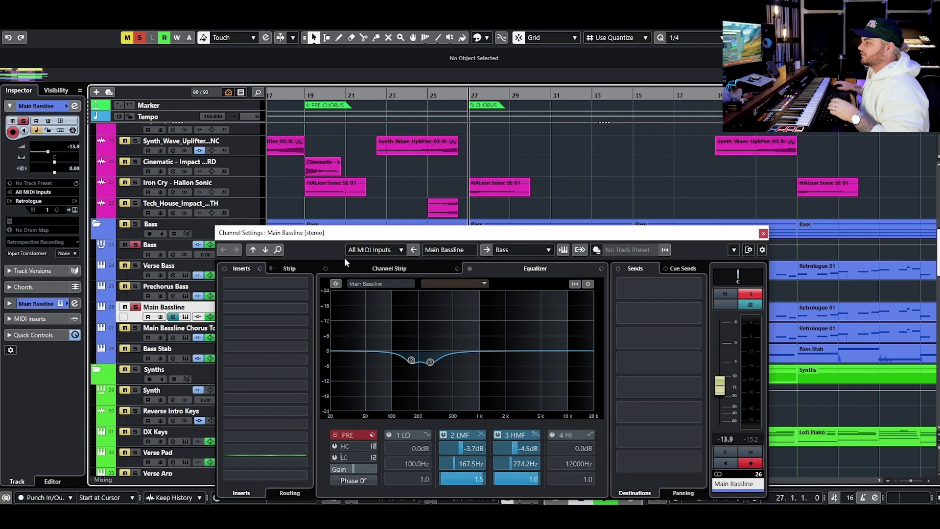
- Play Main Bassline with its equalizer bypassed and re-enabled, stopping back at bar 27
key(space)
click(470, 269)
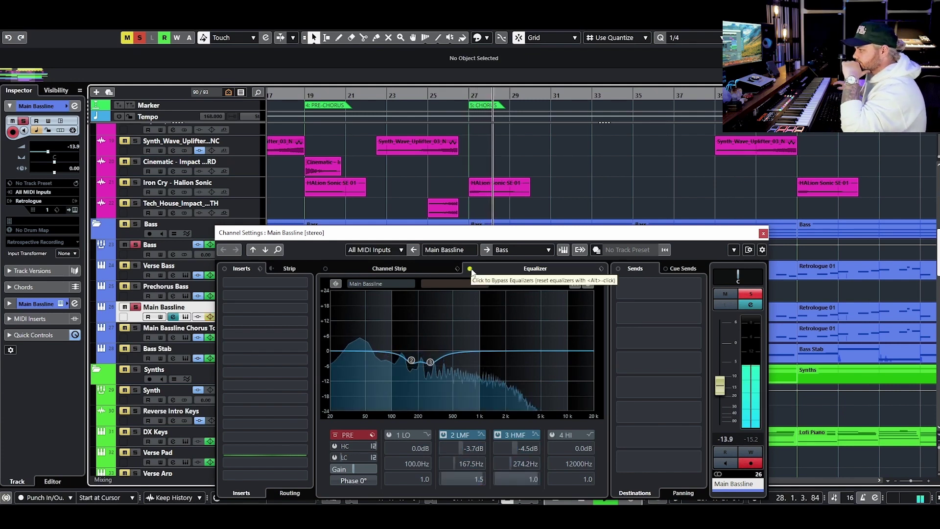
click(470, 269)
key(space)
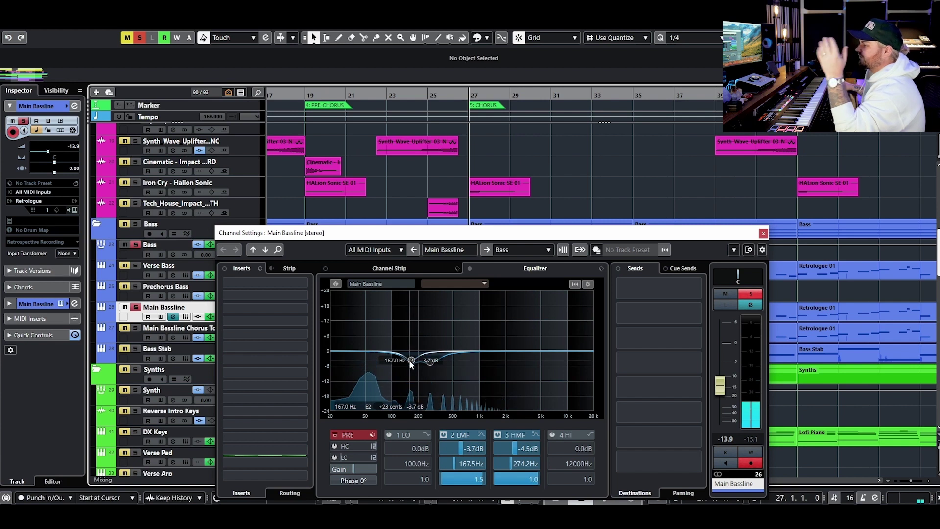
- Close the Main Bassline channel settings and clear all solos
click(763, 233)
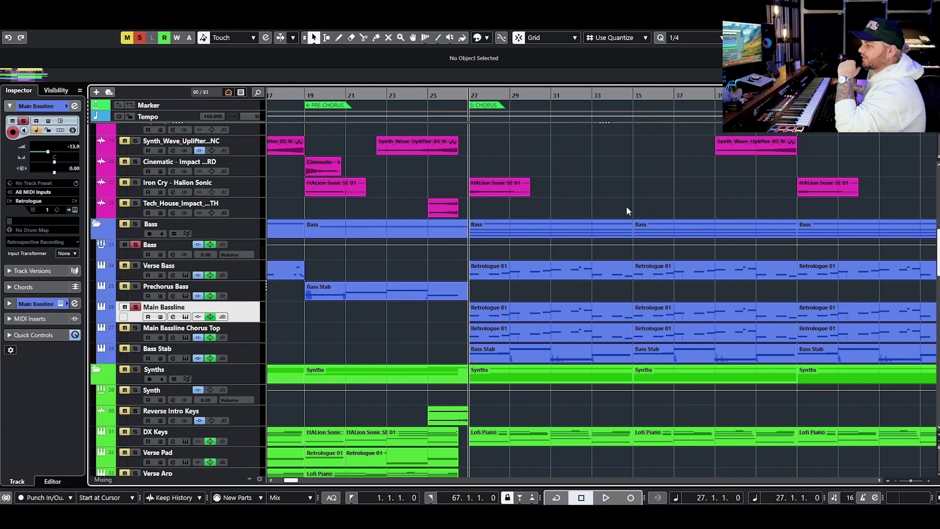
click(140, 37)
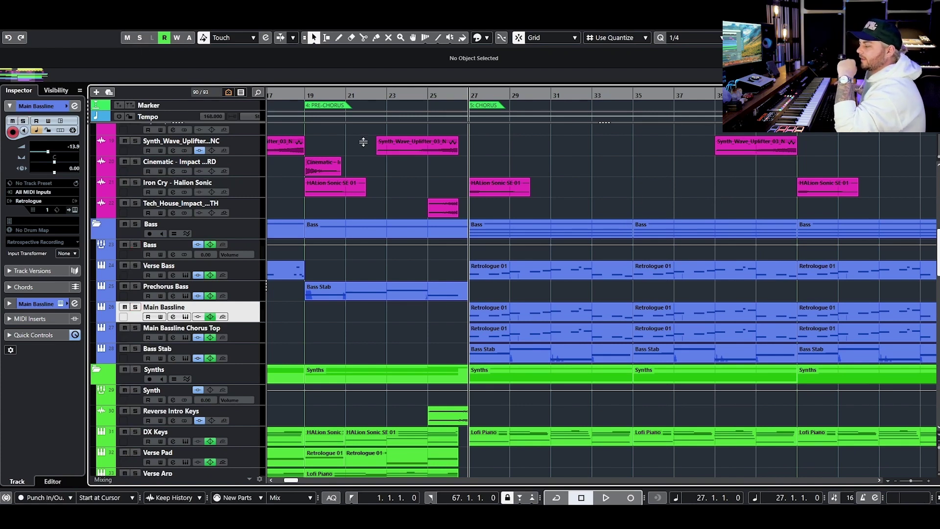
scroll(523, 207, down, 3)
- Solo Main Bassline Chorus Top and inspect its Cloner insert editor
click(136, 257)
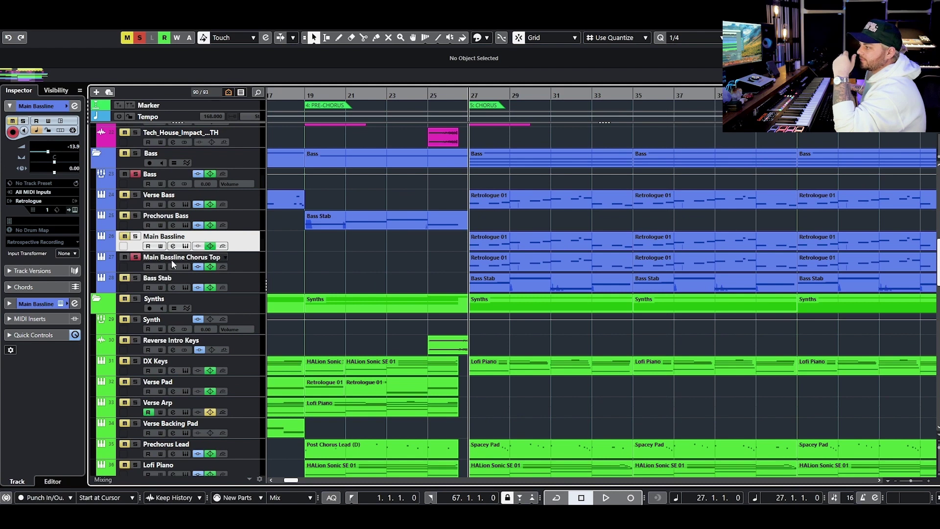
click(173, 267)
click(264, 285)
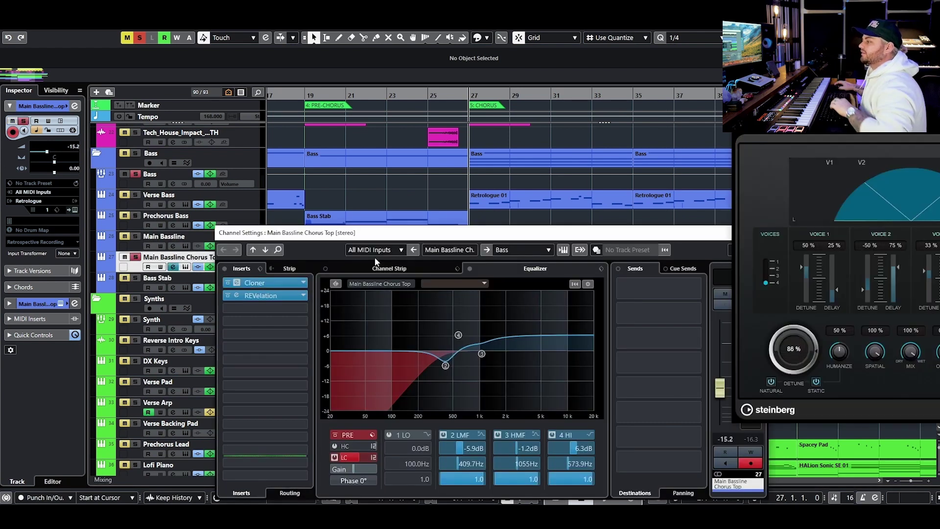
drag(921, 108, 526, 204)
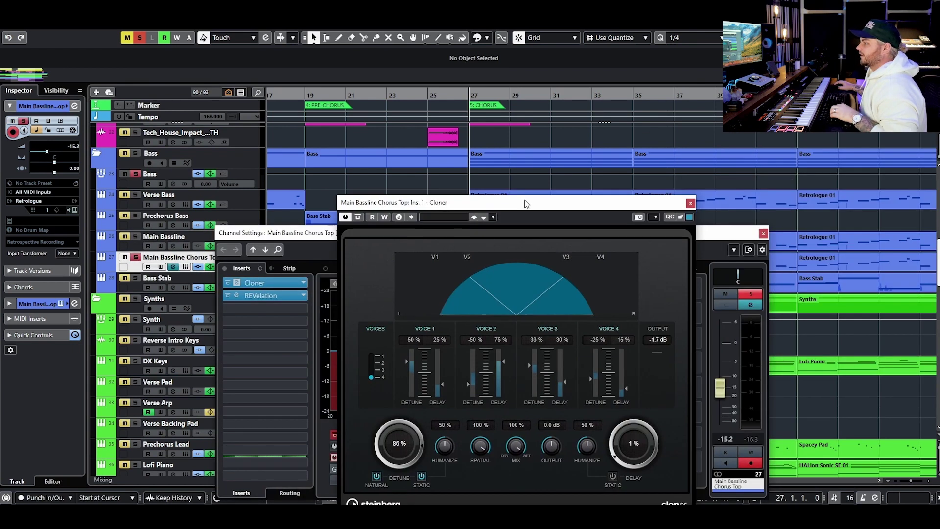
click(690, 204)
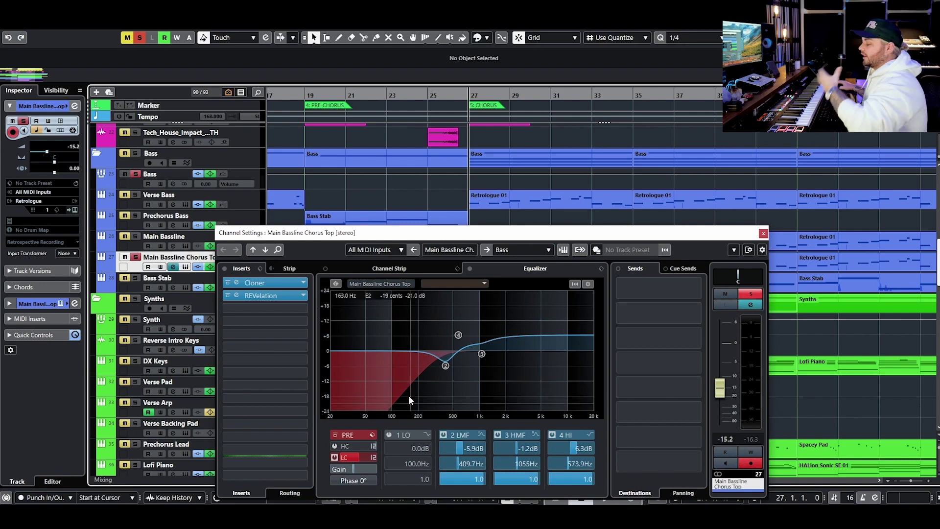
- Inspect the REVelation reverb editor, then close it and the channel settings
click(278, 298)
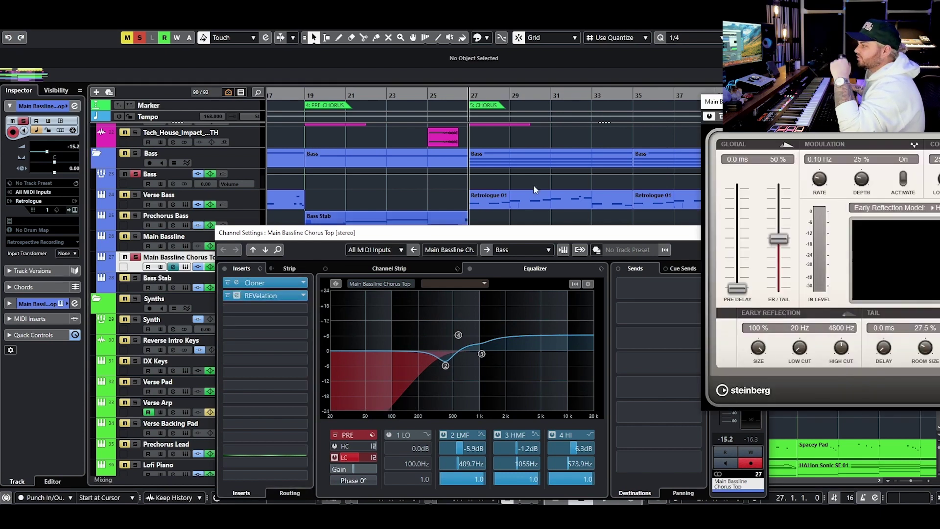
drag(835, 142, 344, 229)
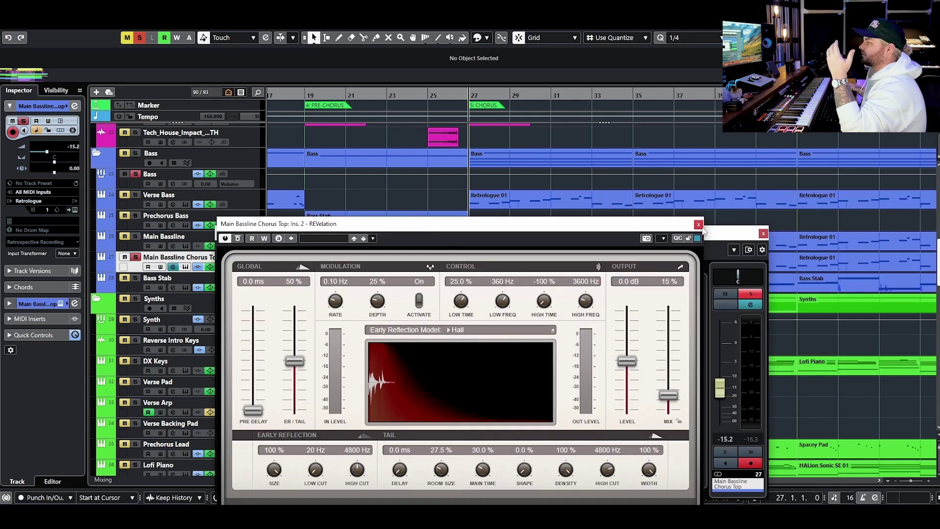
click(699, 224)
click(763, 233)
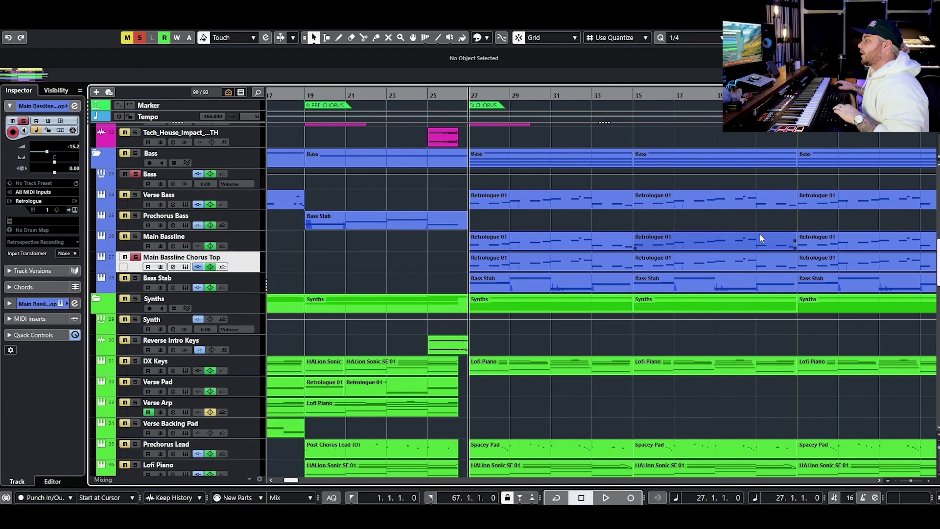
key(space)
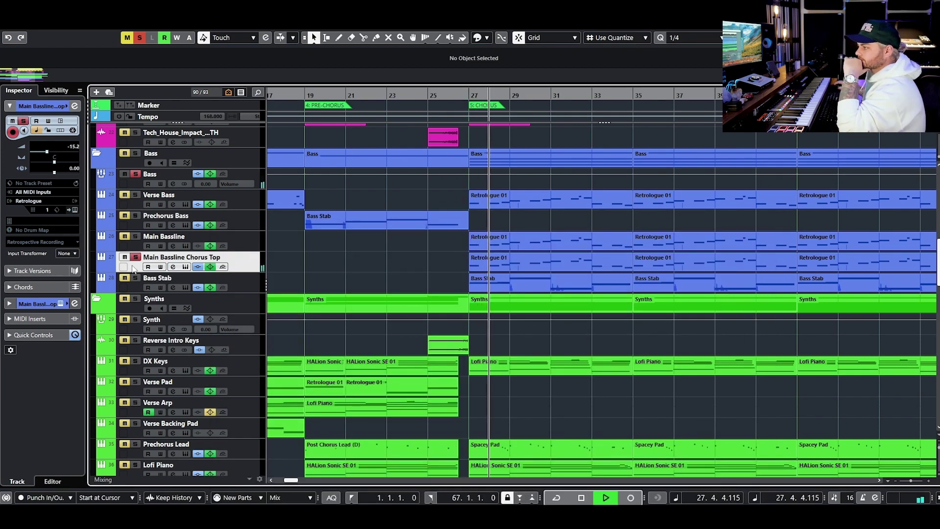
key(space)
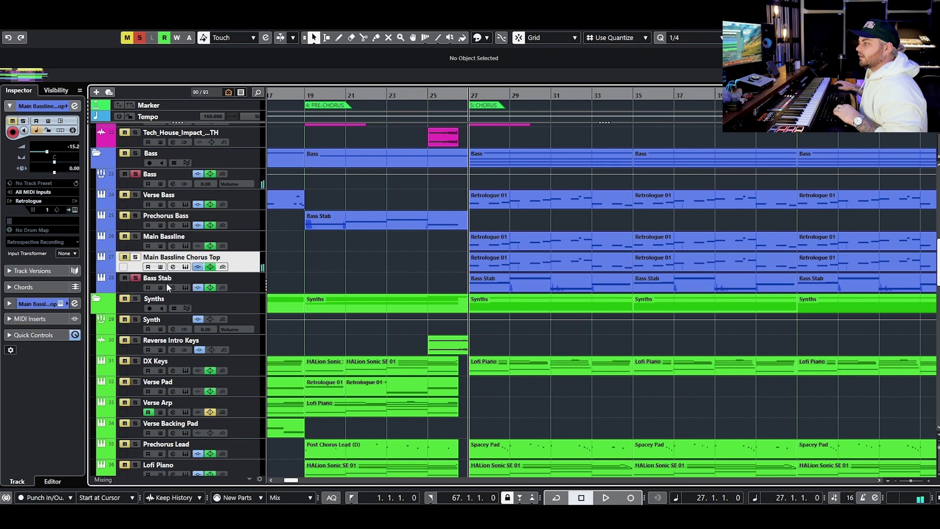
click(198, 287)
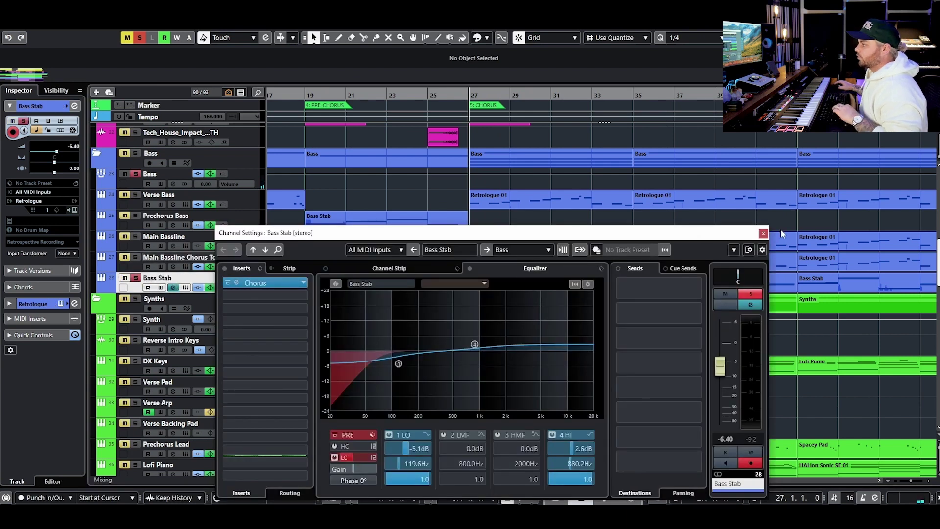
- Play the Bass Stab part in the chorus, then close its channel settings and stop
key(space)
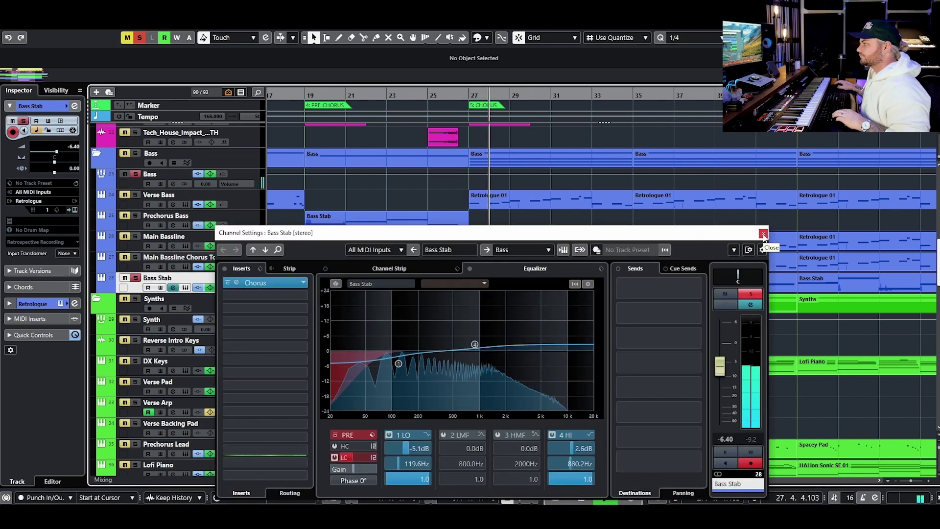
click(763, 234)
scroll(700, 234, down, 3)
key(space)
scroll(719, 230, down, 5)
scroll(719, 230, up, 2)
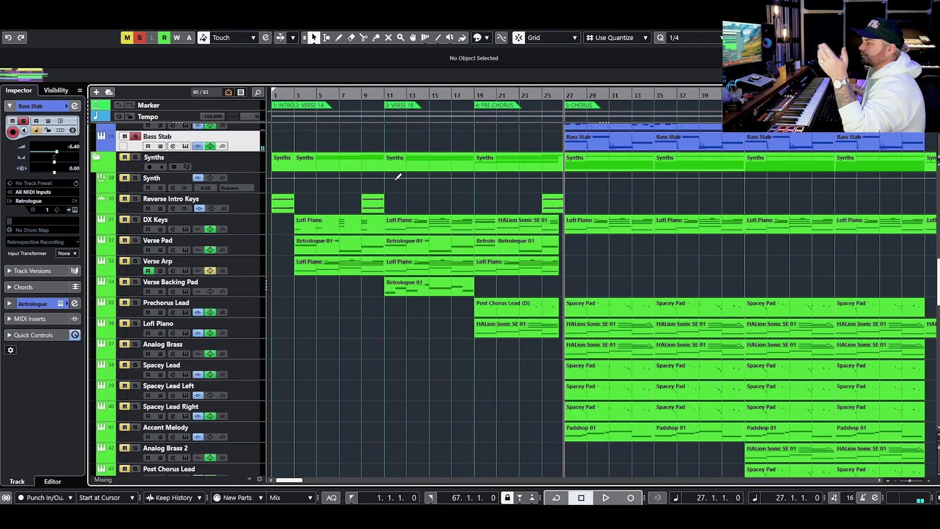
- Clear all solos, zoom out to the whole arrangement and return the playhead to the start
click(140, 39)
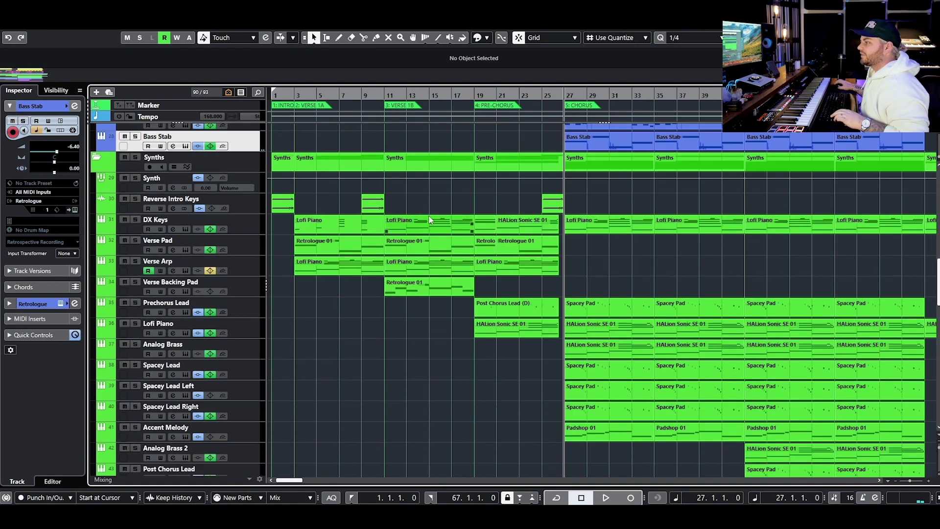
key(g)
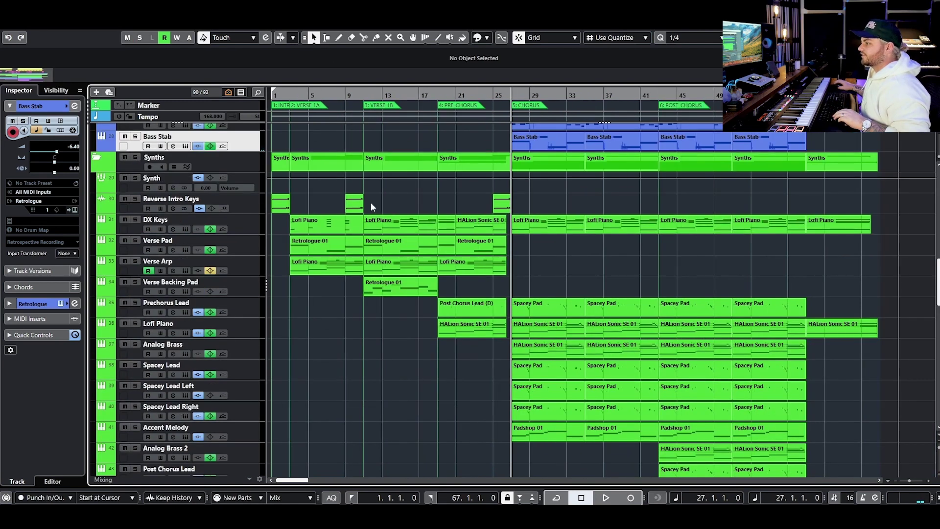
click(285, 97)
- Review DX Keys' channel settings, then switch the window to Verse Pad
key(h)
click(173, 229)
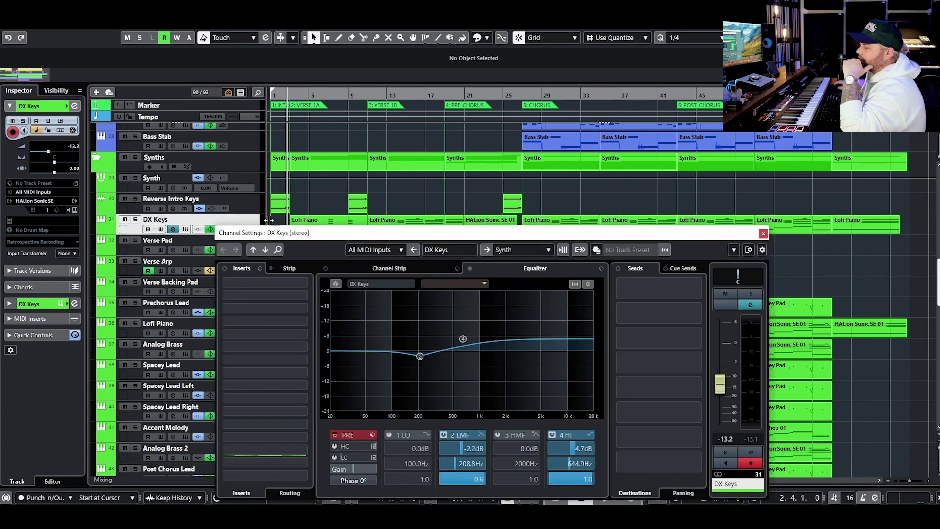
drag(268, 233, 269, 279)
click(174, 250)
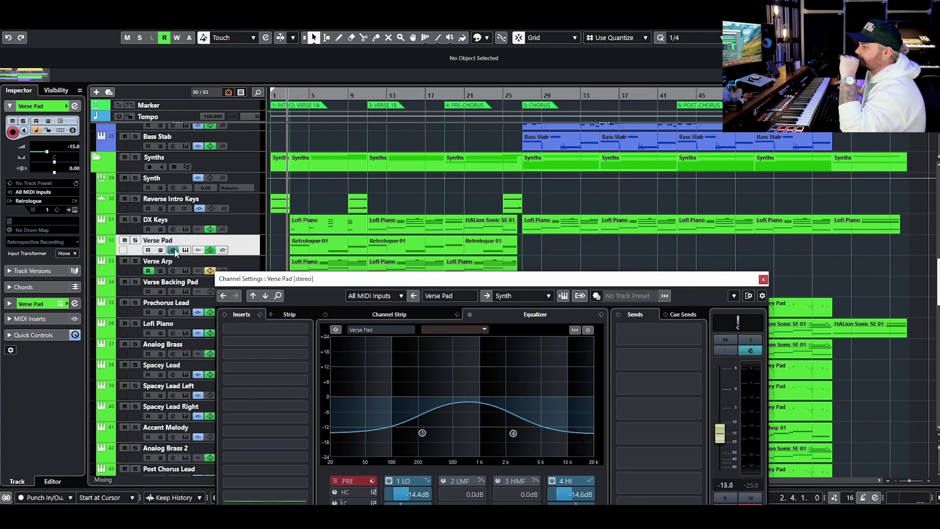
- Solo and audition Verse Pad, then close its channel settings
click(136, 240)
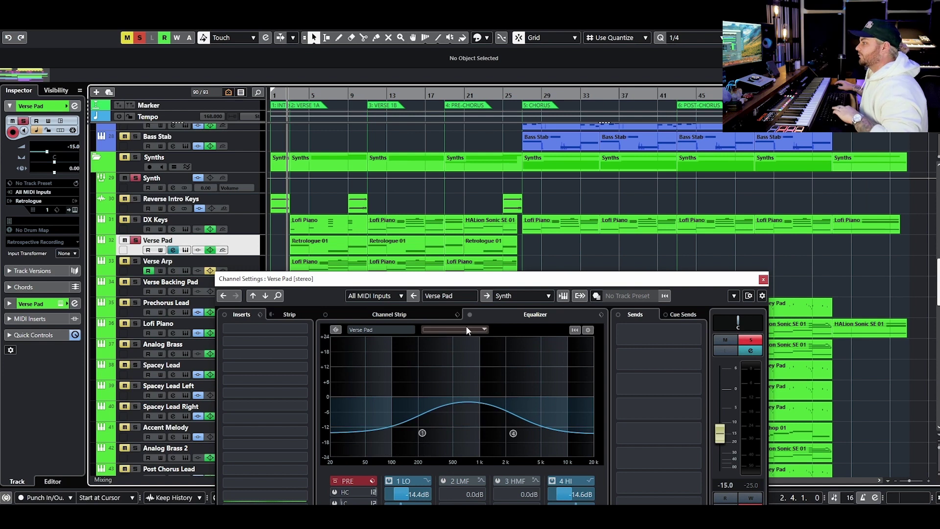
key(space)
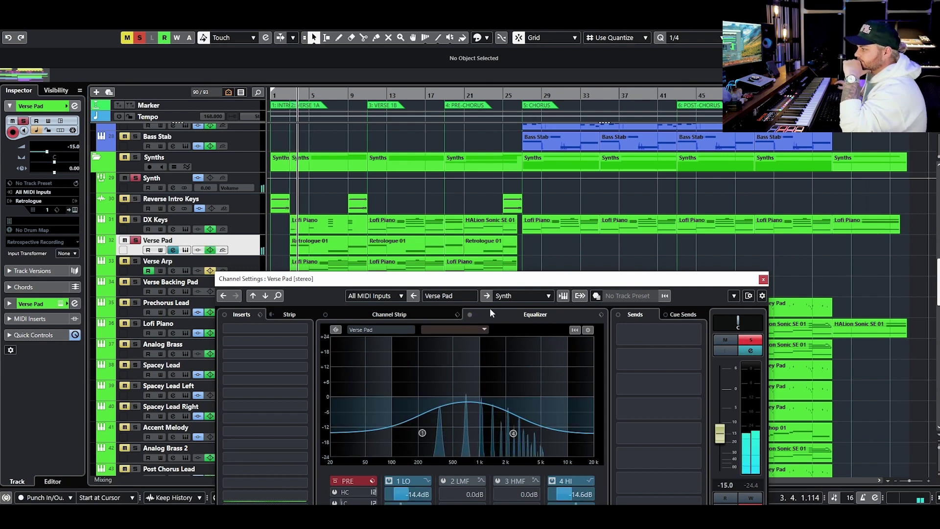
key(space)
click(763, 279)
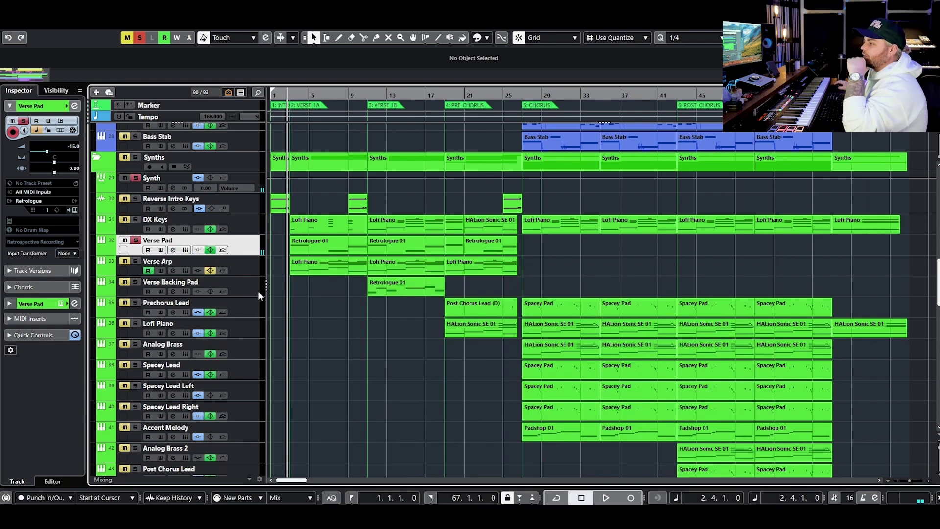
- Play the Verse Arp part, clear all solos and mutes, and select Verse Backing Pad
click(212, 265)
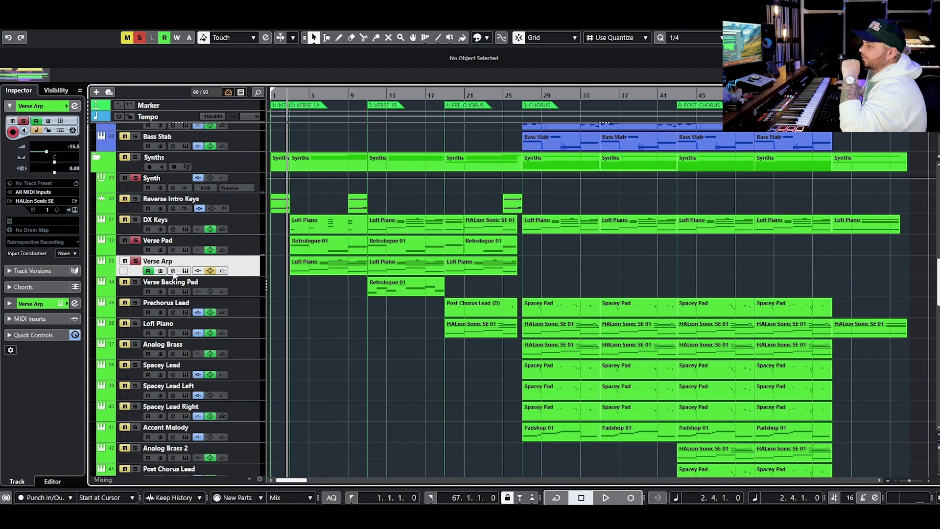
key(space)
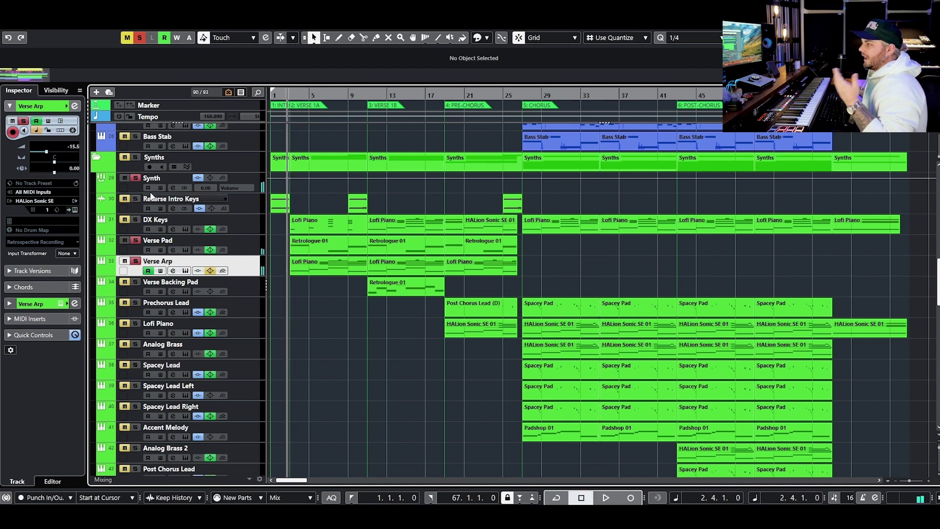
click(139, 37)
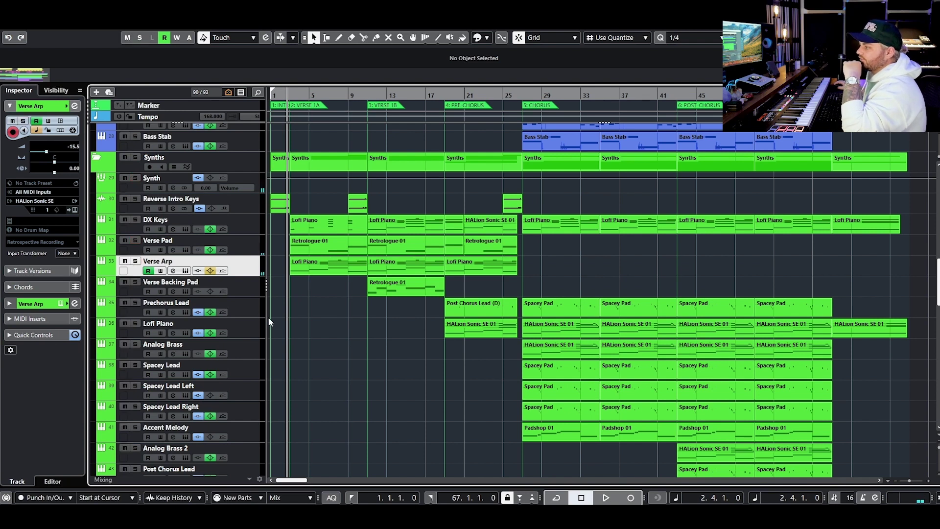
click(227, 287)
- Solo Prechorus Lead, open its channel settings and play from bar 18
click(242, 309)
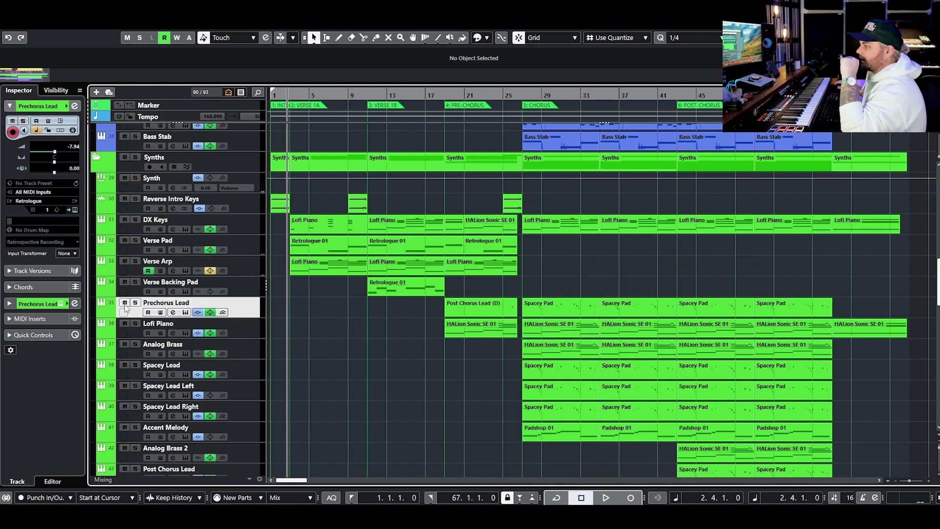
click(136, 303)
click(173, 312)
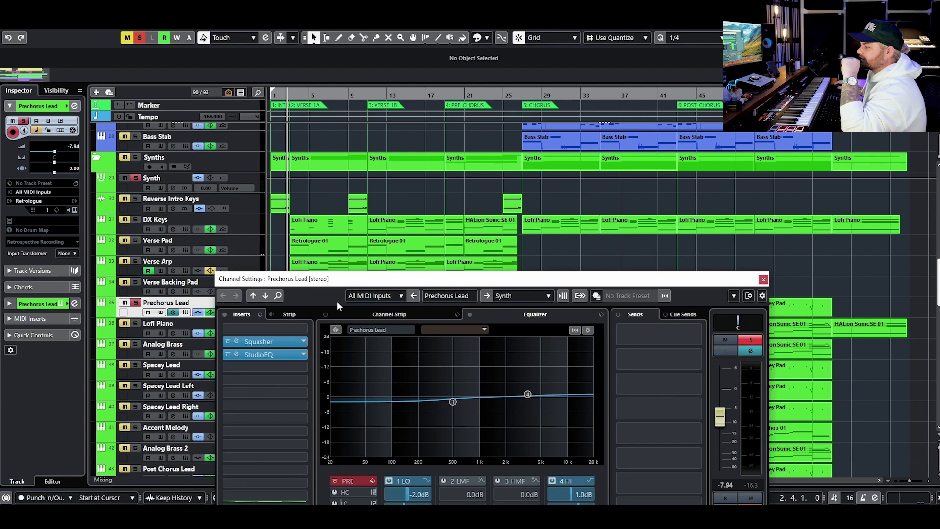
drag(343, 279, 413, 342)
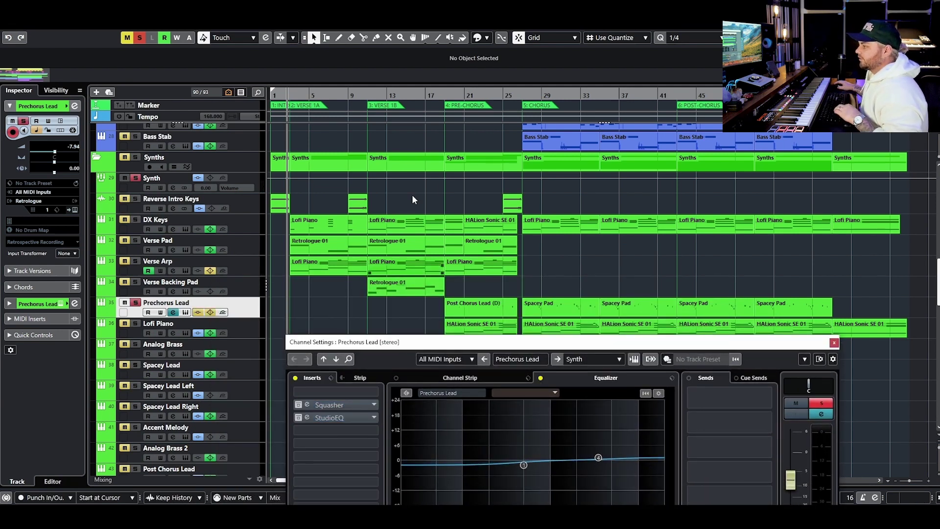
click(439, 97)
key(space)
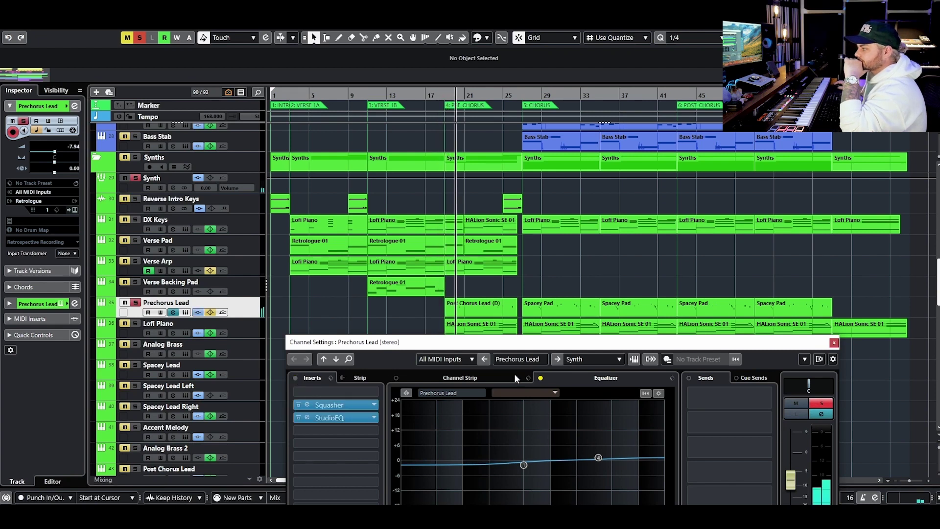
- Toggle the channel EQ and inspect the Squasher and StudioEQ editors, closing each
click(540, 377)
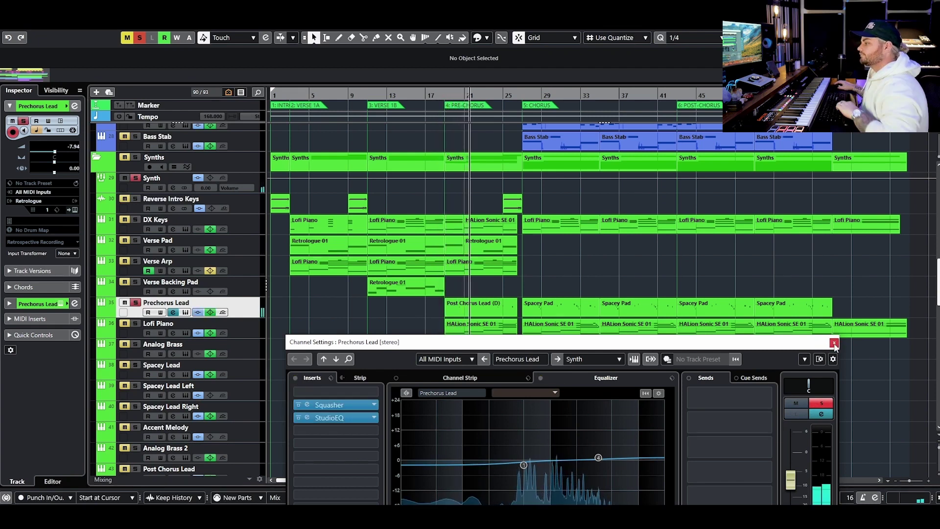
click(307, 404)
key(space)
drag(890, 137, 455, 162)
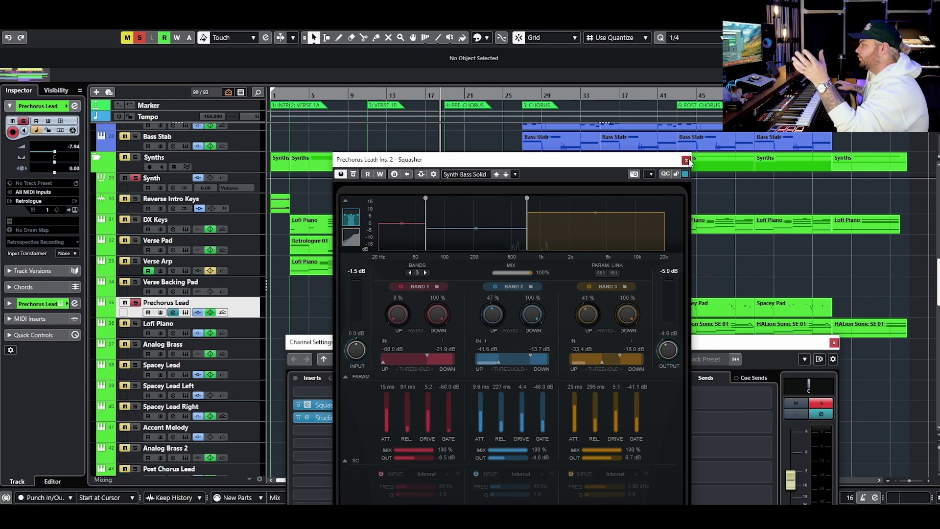
click(687, 160)
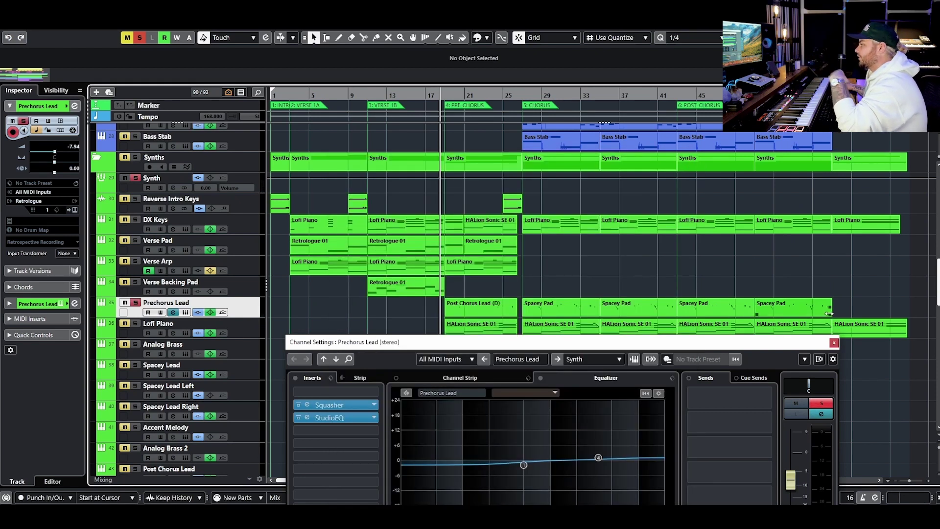
click(323, 419)
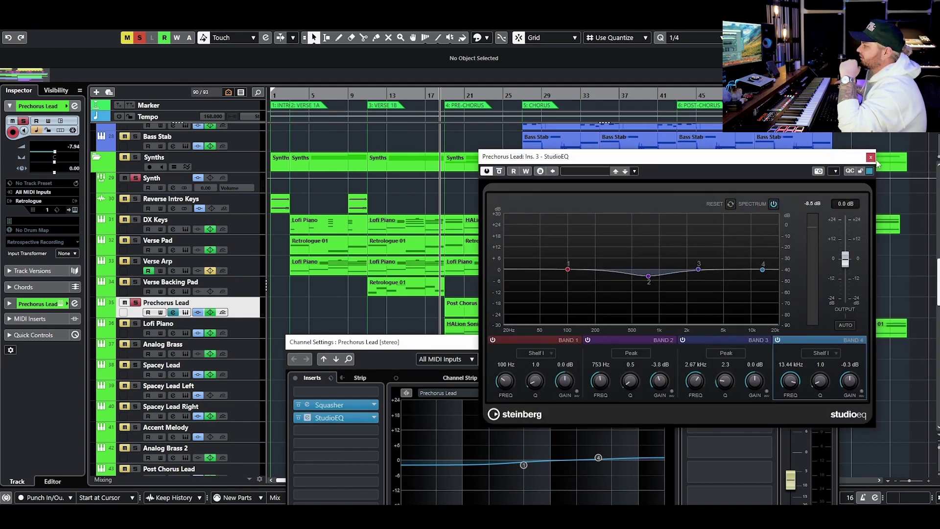
click(871, 157)
- Compare Lofi Piano with its StereoDelay insert bypassed and re-enabled, then close its settings
click(834, 343)
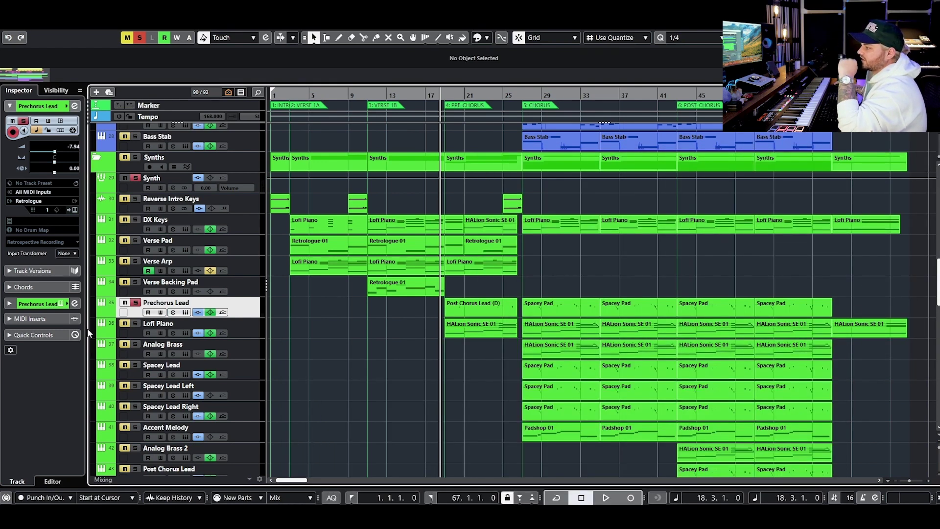
click(173, 333)
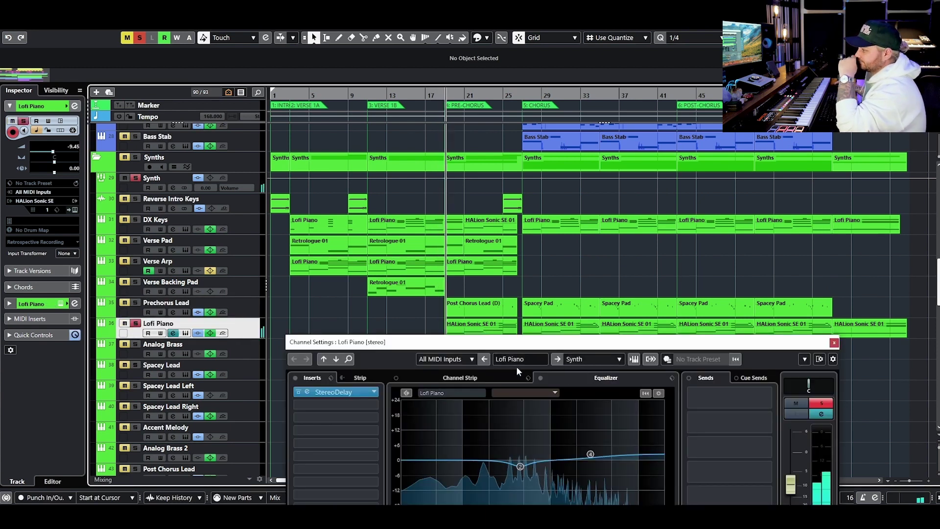
click(298, 393)
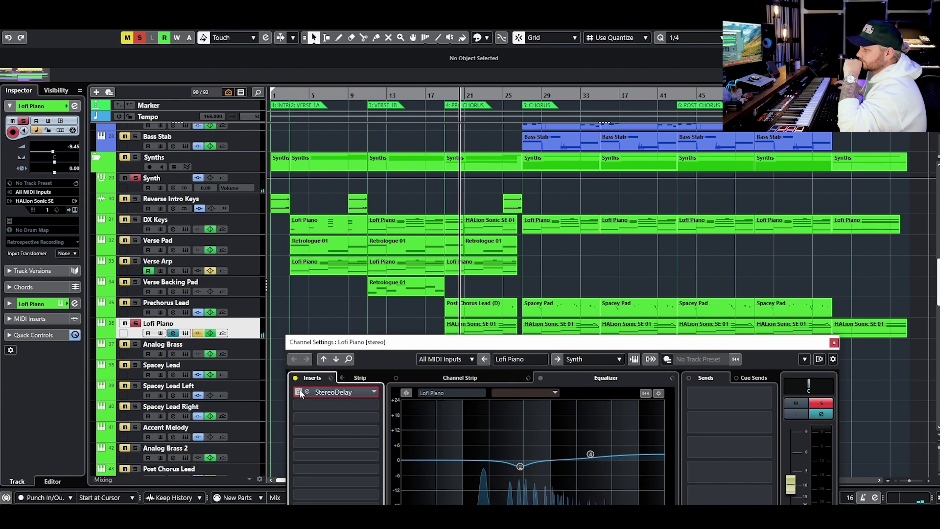
click(298, 392)
key(space)
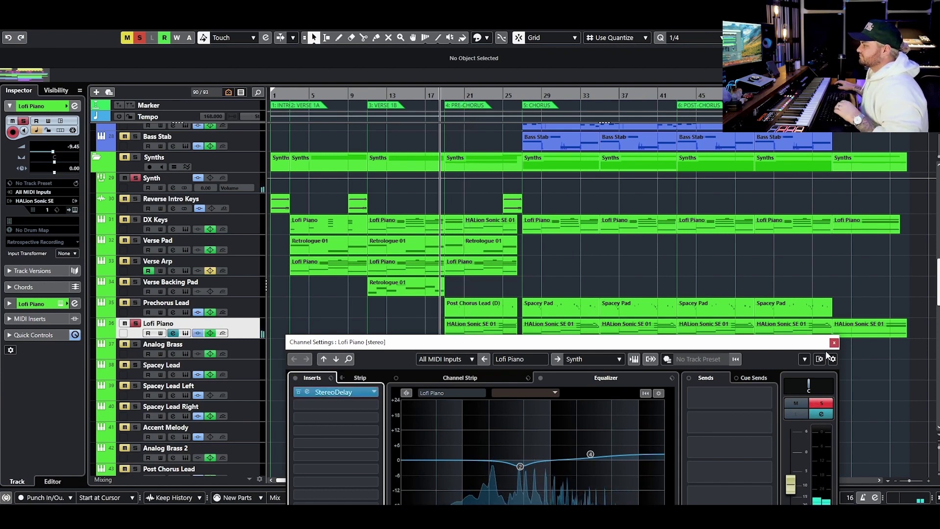
click(173, 333)
- Solo Analog Brass and view its settings, then solo Spacey Lead and show its settings
click(235, 354)
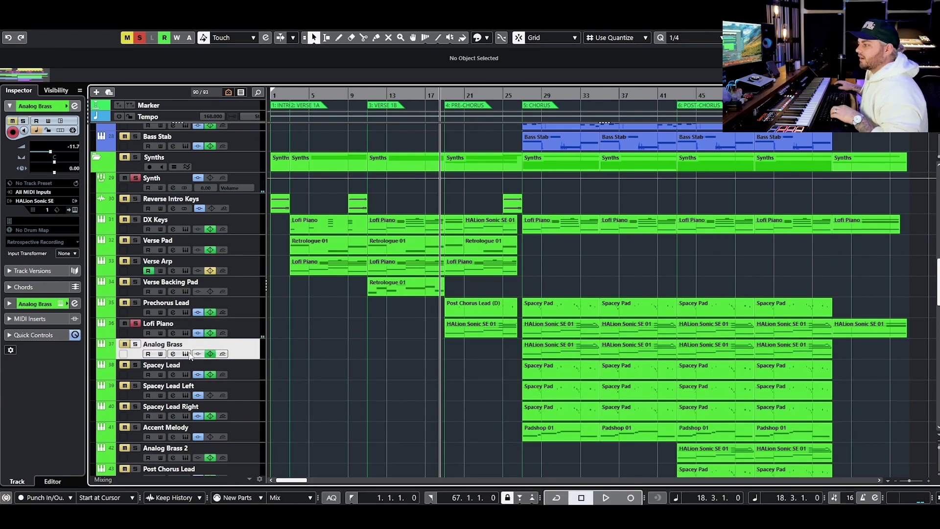
click(136, 344)
click(173, 354)
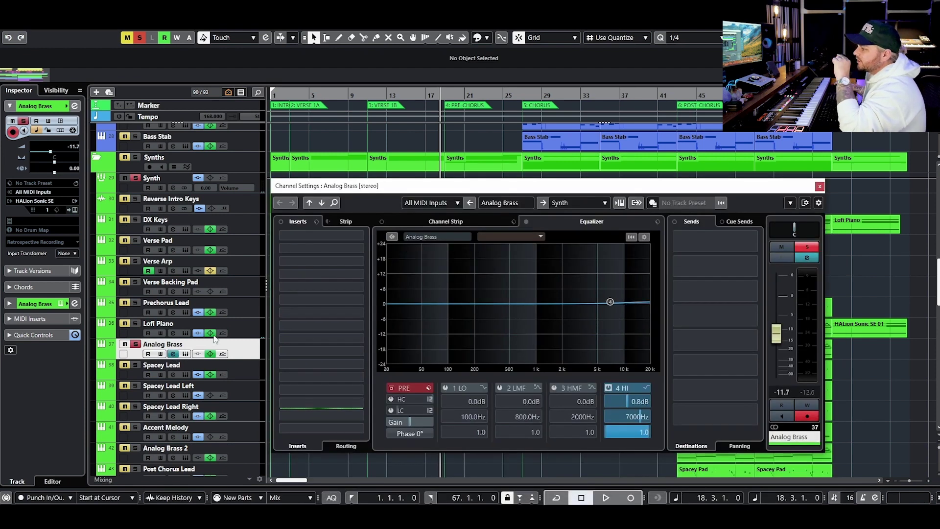
click(136, 365)
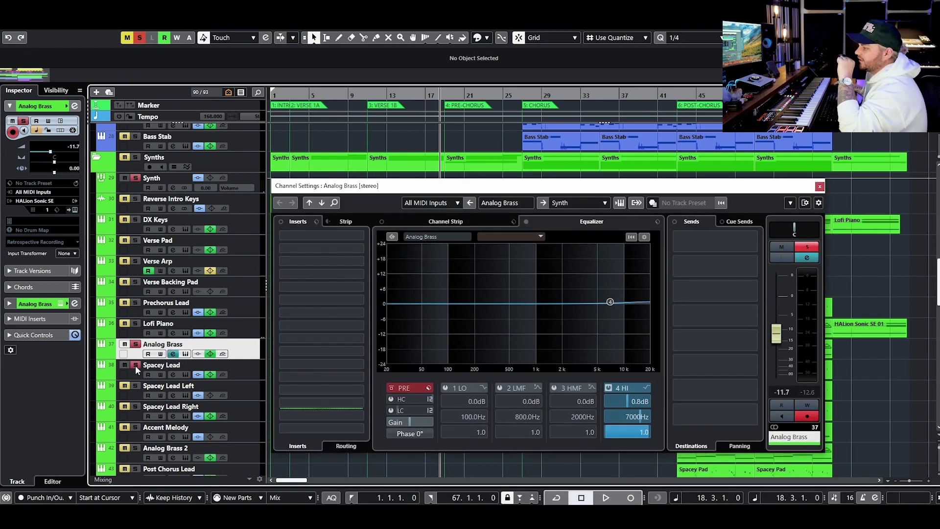
click(235, 369)
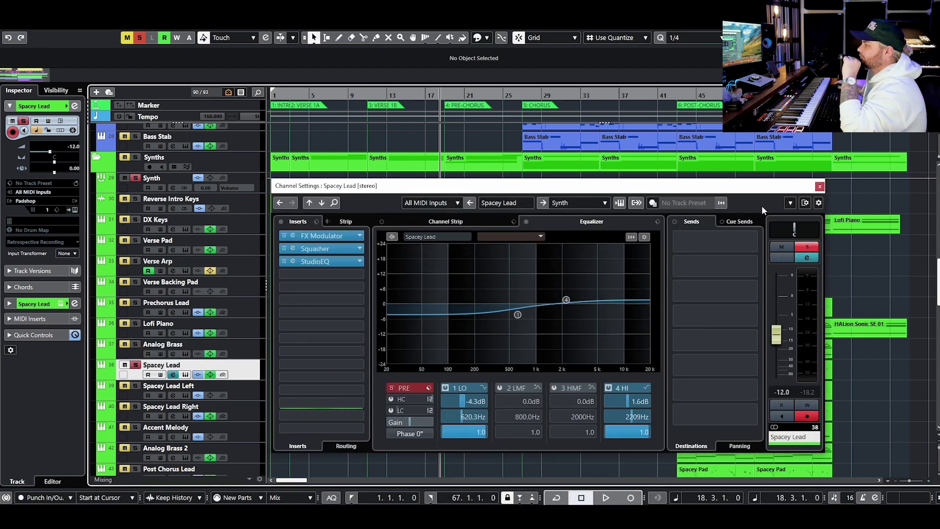
- Play the chorus with Spacey Lead's inserts and EQ bypassed, then re-enable both
drag(762, 186, 645, 204)
click(544, 104)
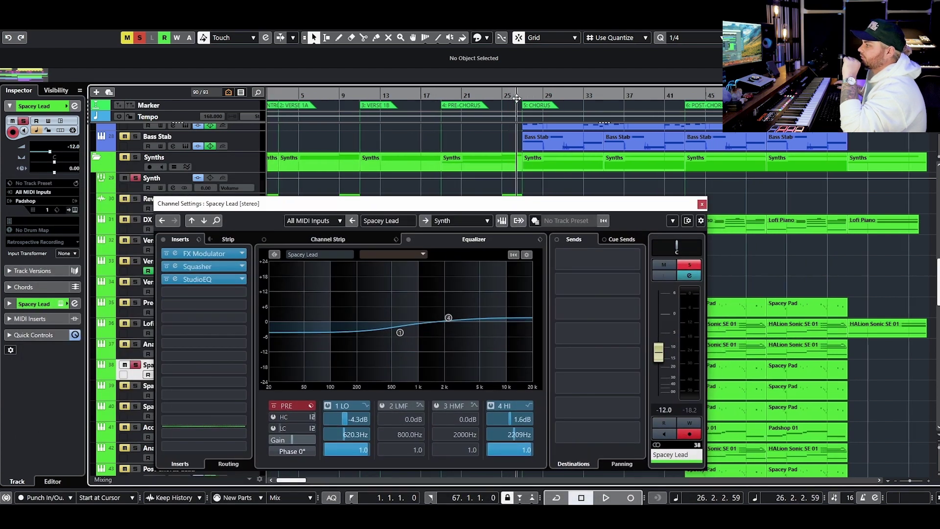
click(409, 239)
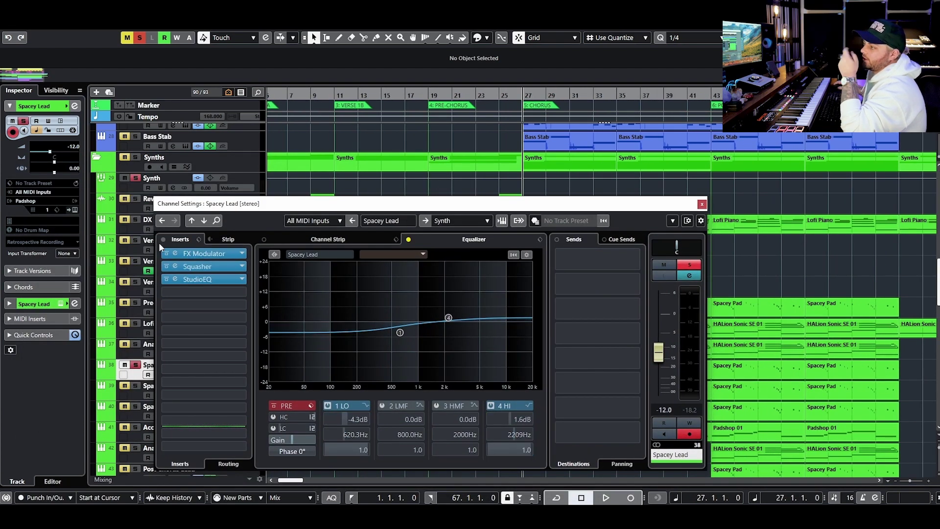
click(174, 239)
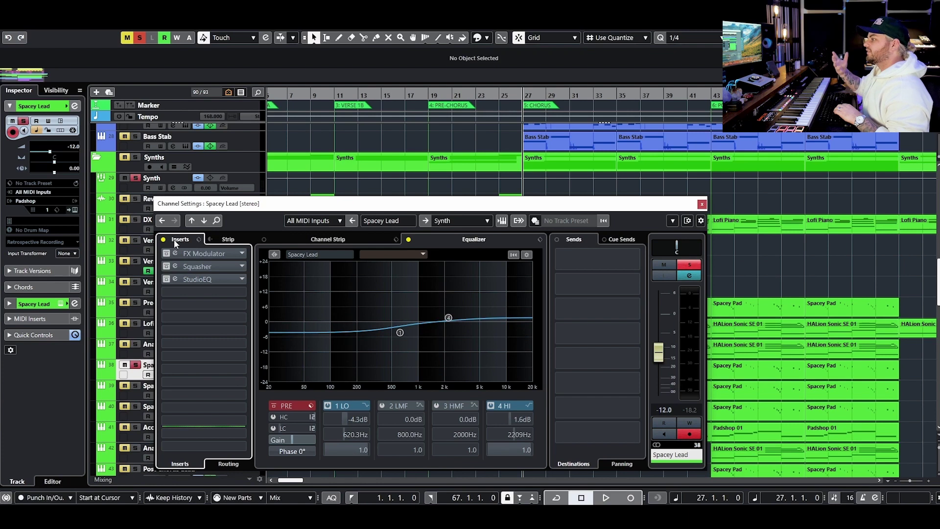
key(space)
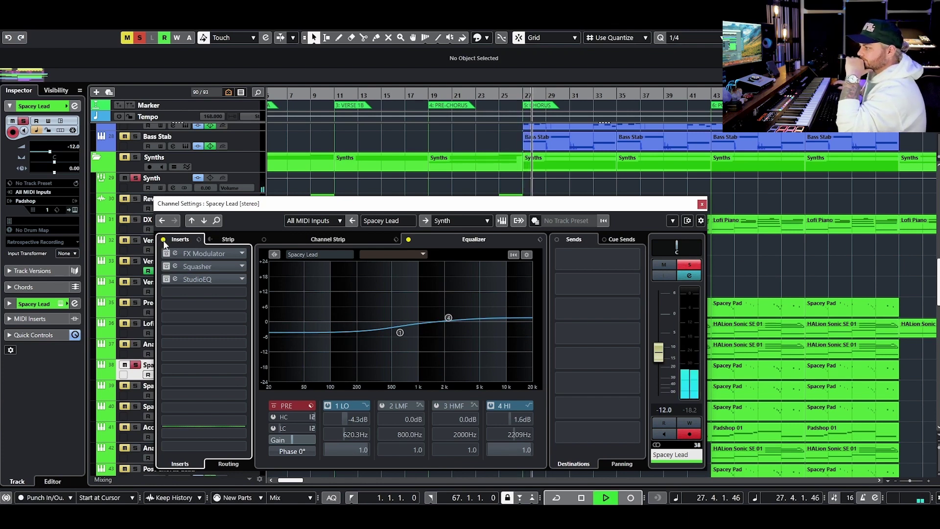
click(163, 239)
click(408, 239)
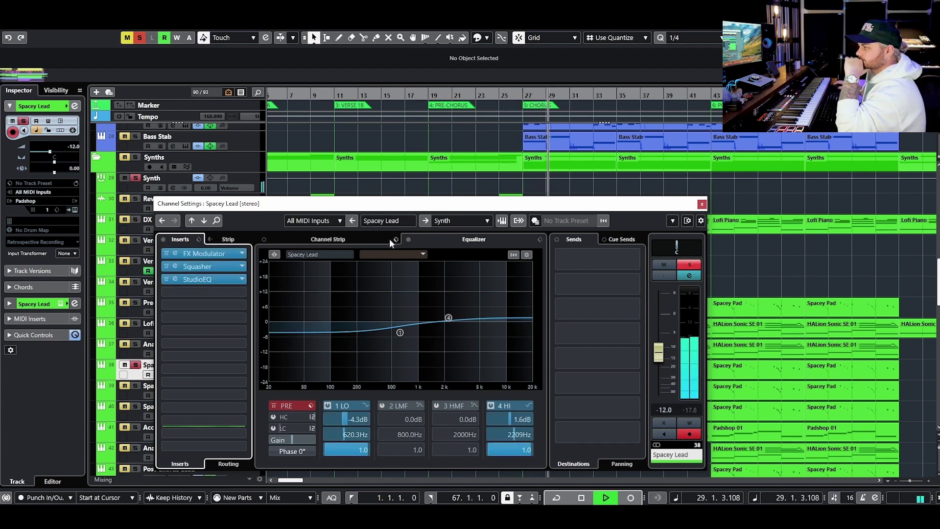
key(space)
- Inspect the FX Modulator, Squasher and StudioEQ editors in turn, then close Spacey Lead's settings
click(209, 254)
drag(824, 180, 364, 180)
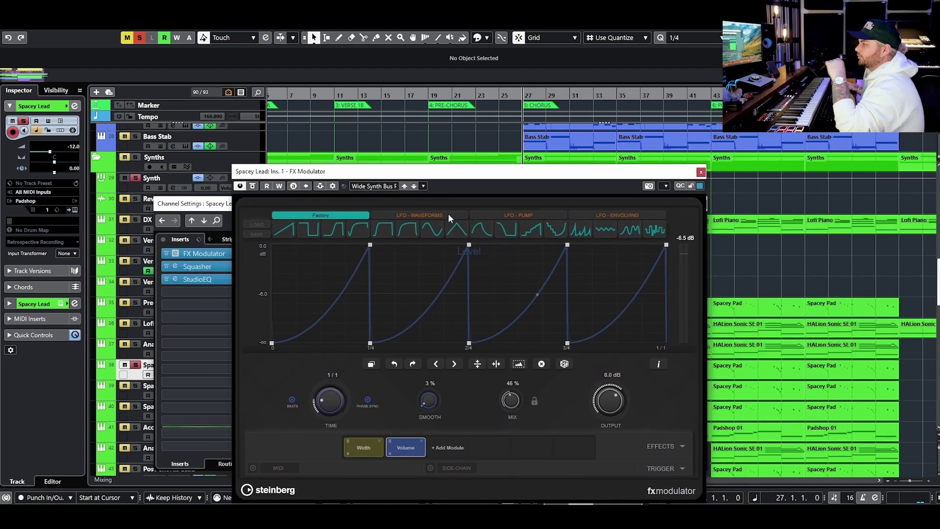
click(701, 172)
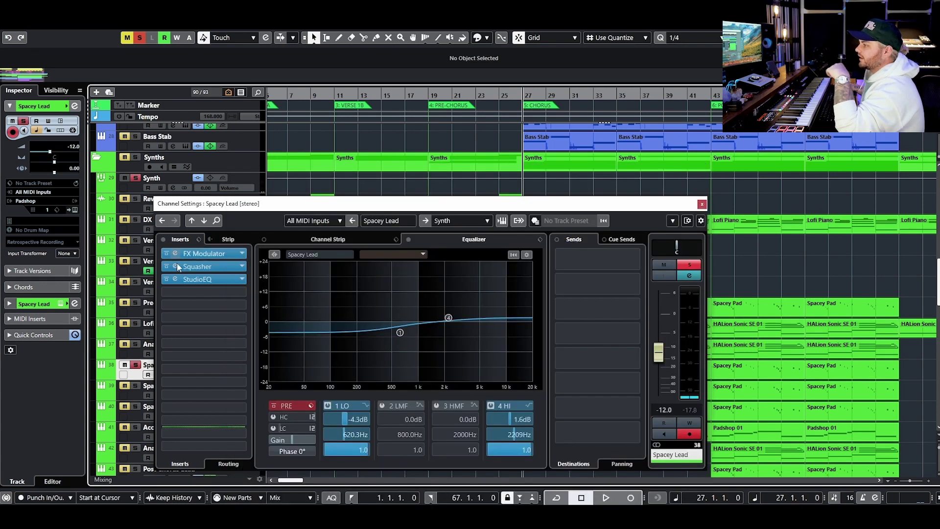
click(208, 266)
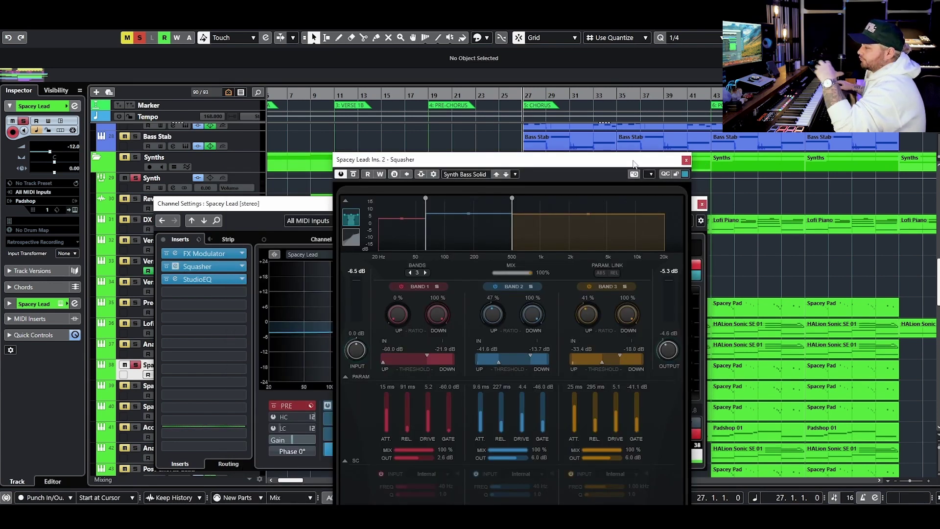
click(687, 161)
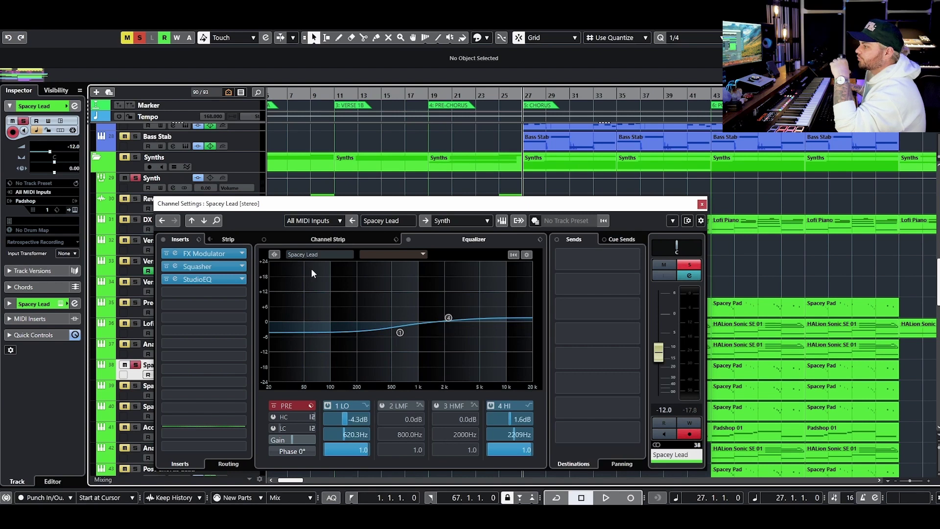
click(219, 278)
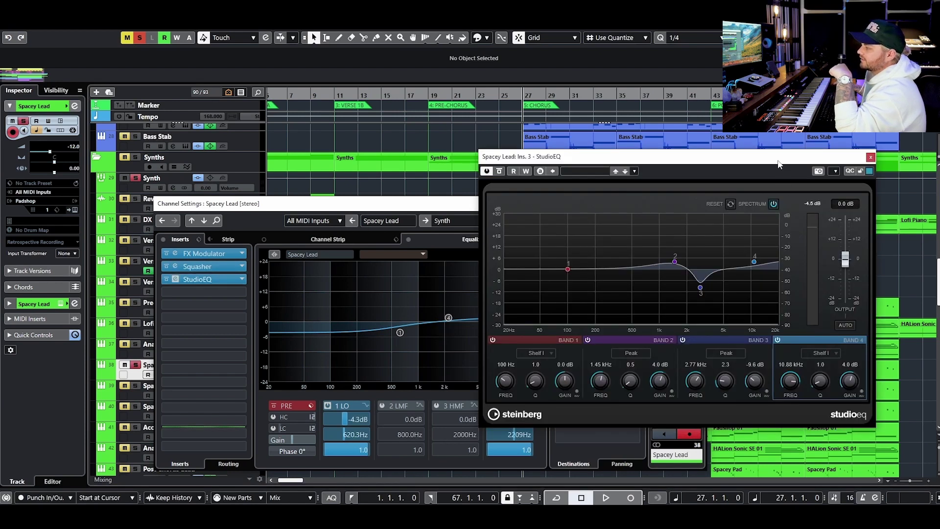
drag(779, 164, 596, 191)
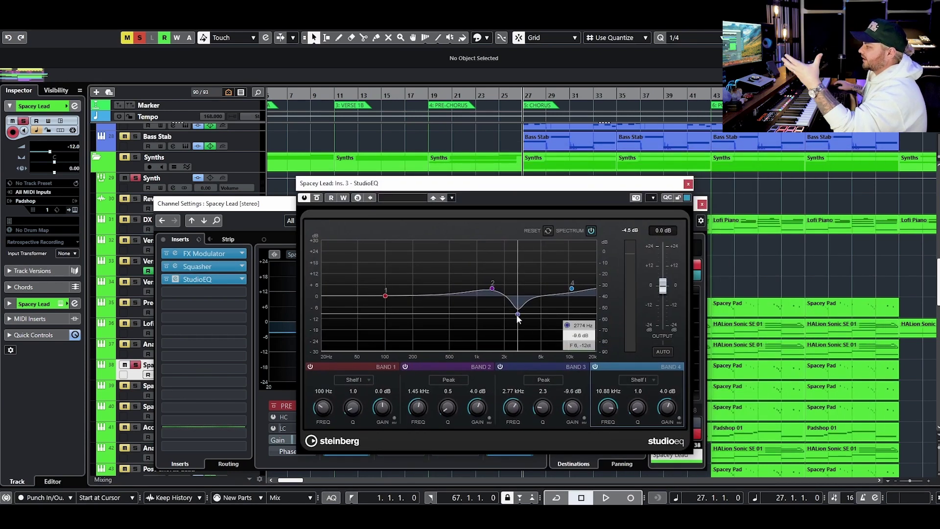
click(688, 184)
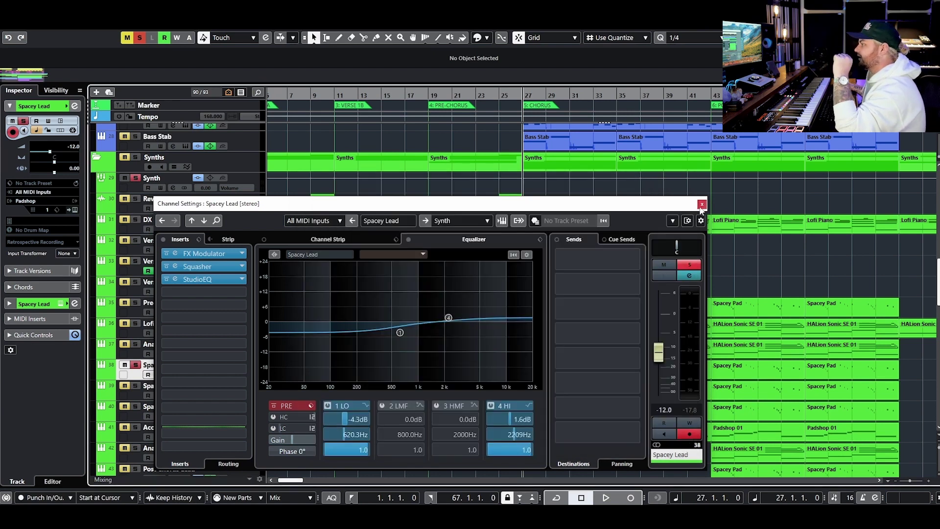
click(703, 206)
key(space)
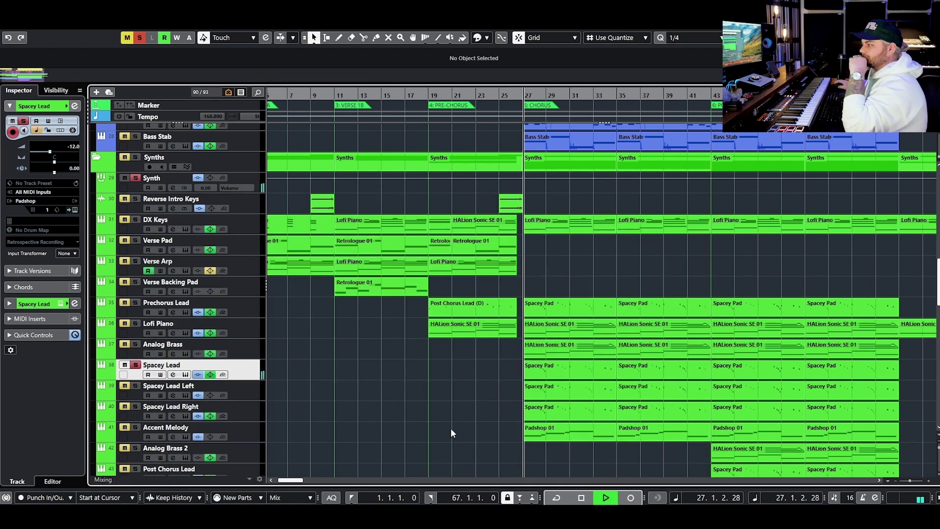
- Solo Spacey Lead Left and review the Spacey Lead Left and Right channel settings
scroll(280, 251, down, 3)
click(135, 314)
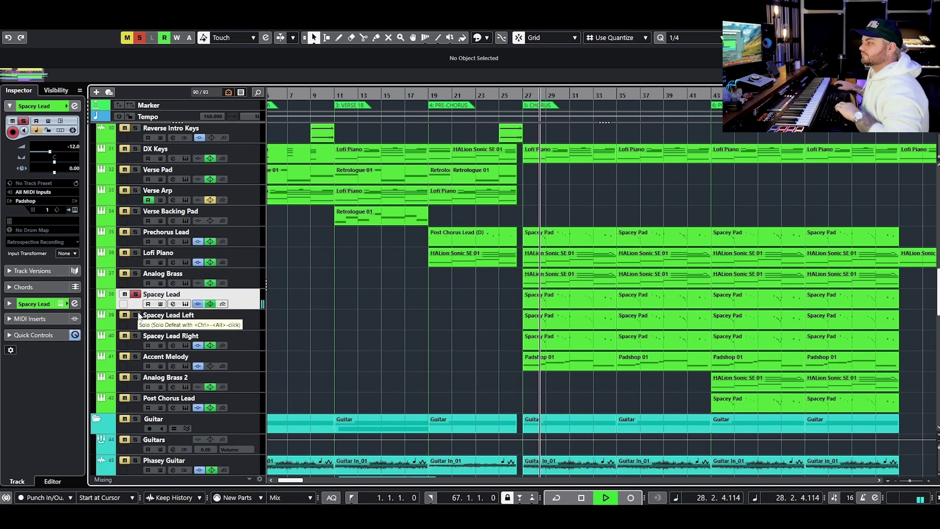
key(space)
click(173, 324)
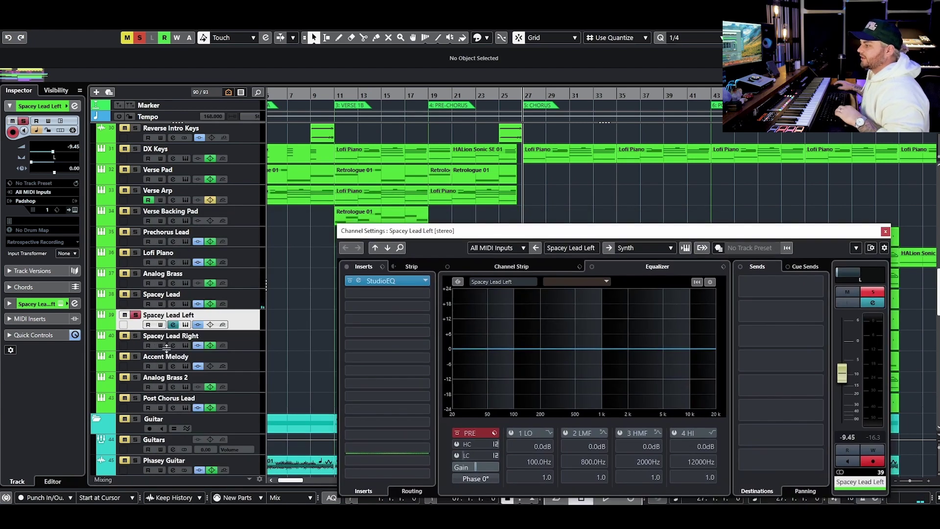
click(244, 342)
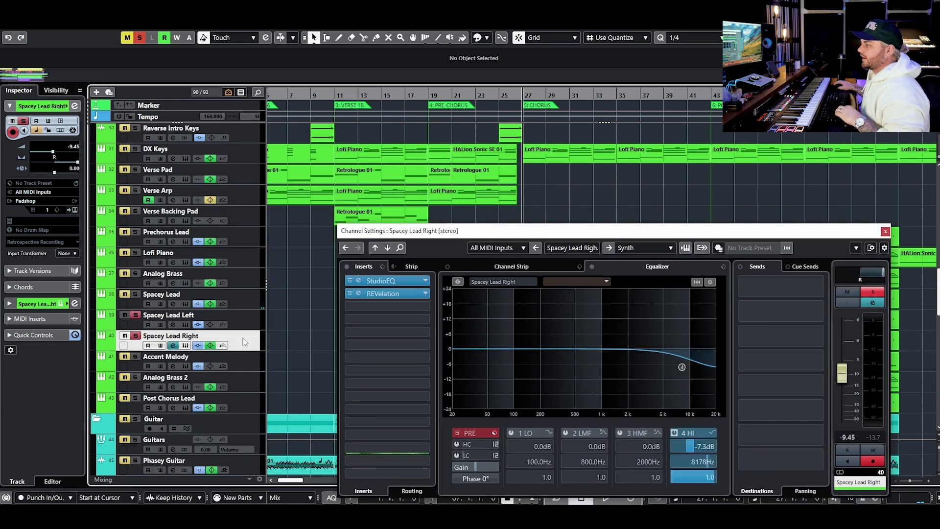
click(885, 230)
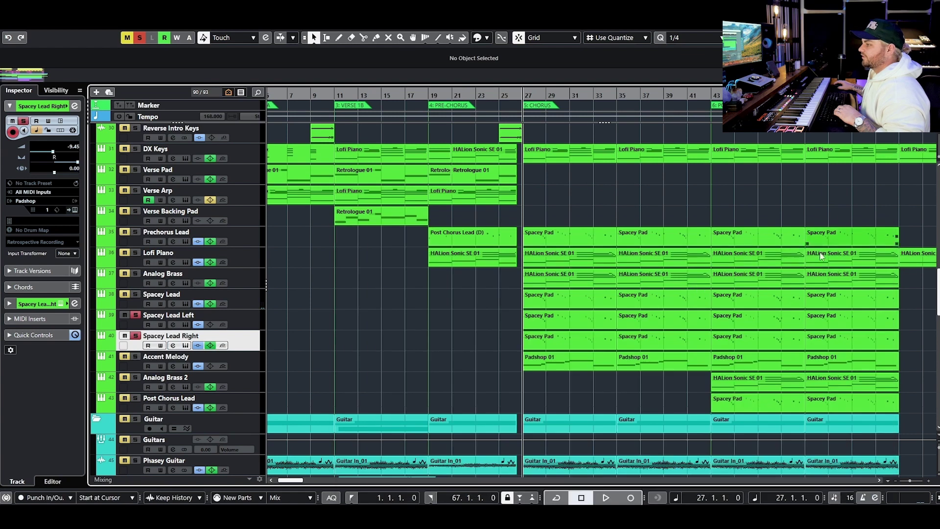
click(135, 337)
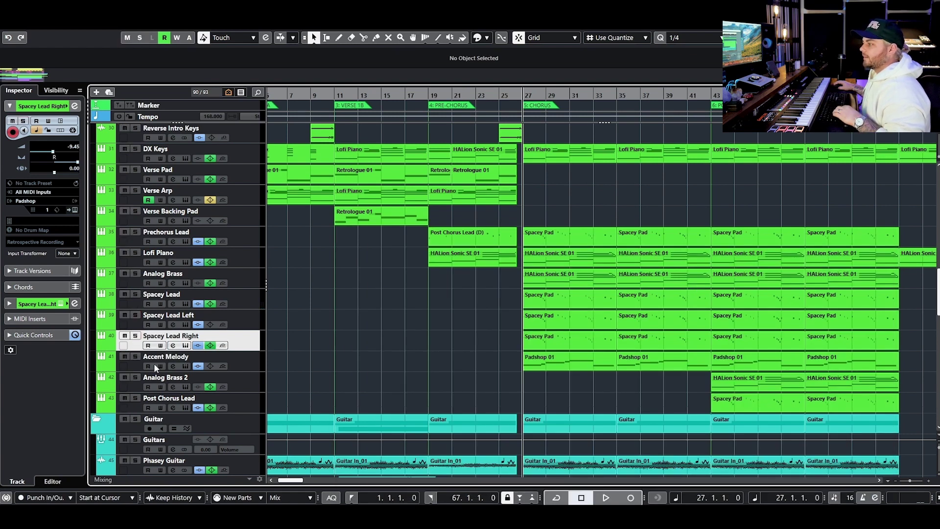
- Solo Accent Melody and play the chorus with its FX Modulator bypassed
click(173, 366)
click(136, 356)
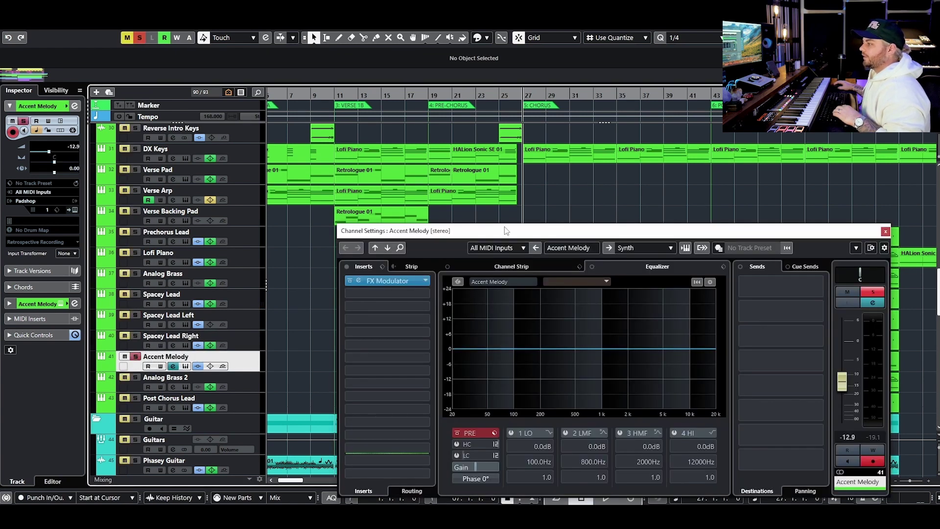
drag(391, 230, 241, 280)
key(space)
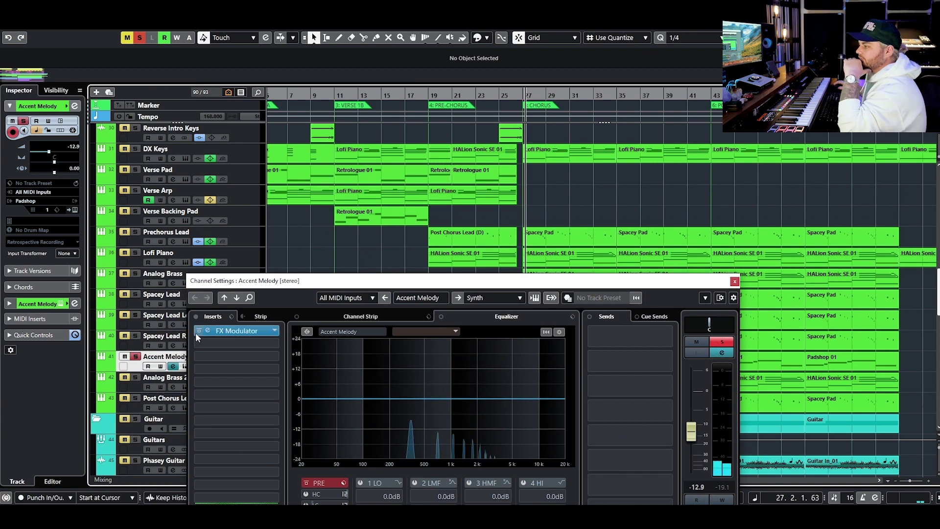
click(199, 331)
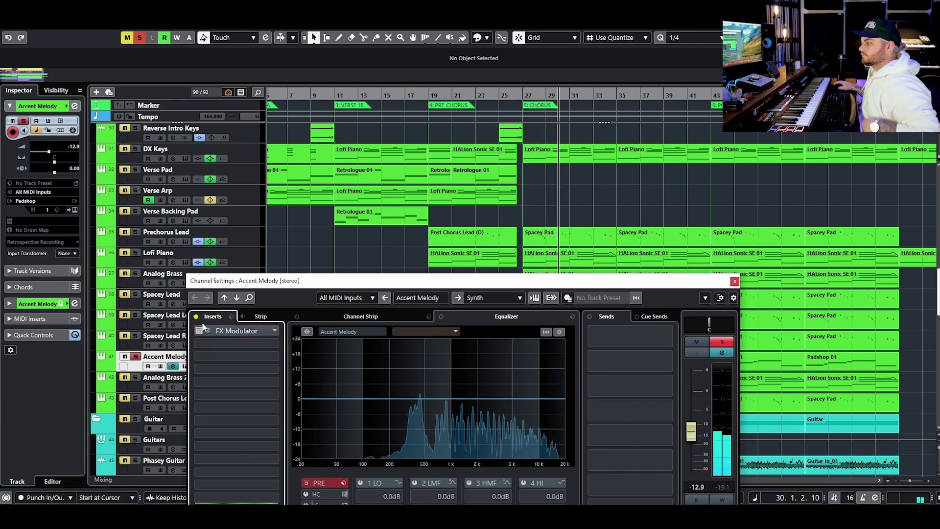
key(space)
- Re-enable FX Modulator, inspect its editor, close Accent Melody's windows and select Analog Brass 2
click(199, 331)
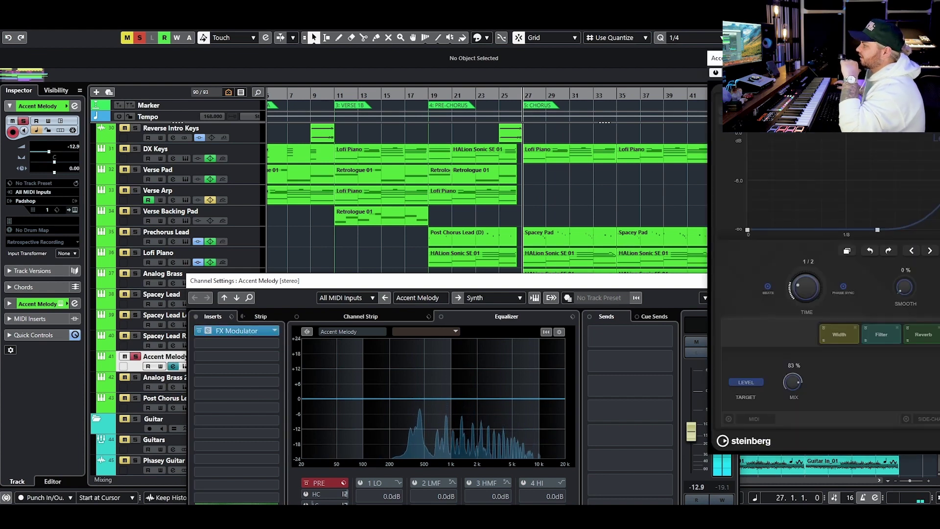
drag(846, 58, 359, 108)
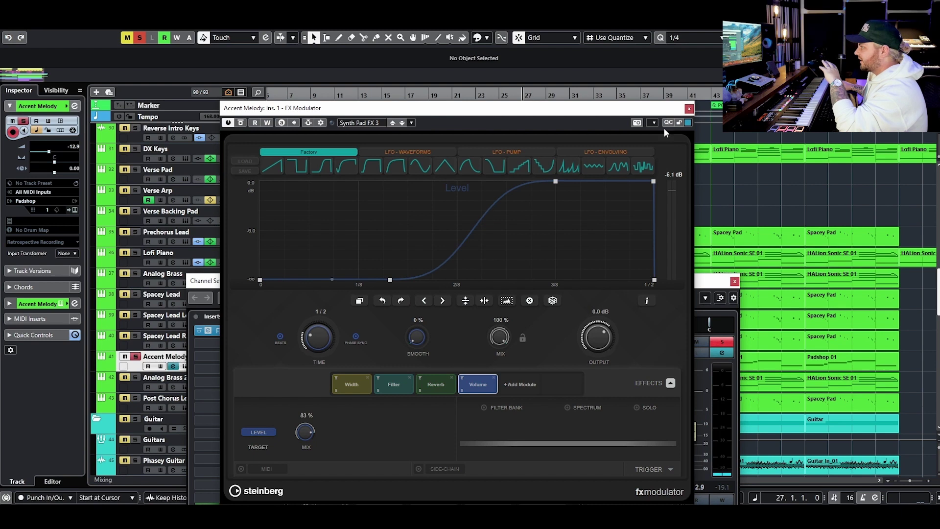
click(688, 109)
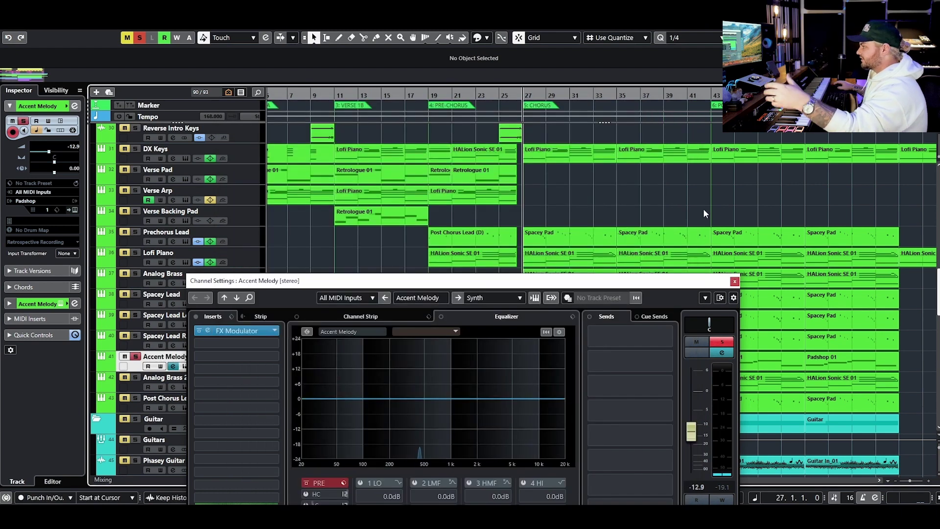
click(735, 282)
scroll(477, 365, down, 3)
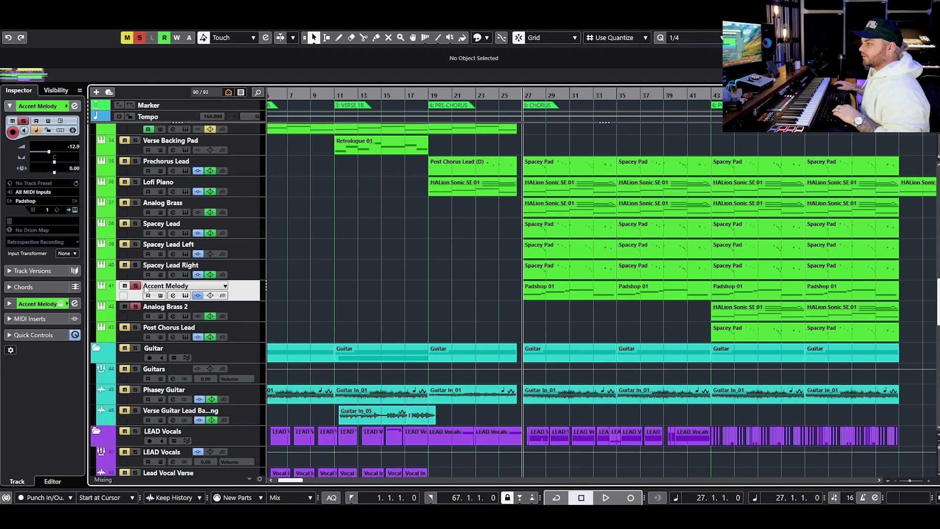
key(Down)
- Check Analog Brass 2's channel settings and move the playhead to bar 43
click(173, 316)
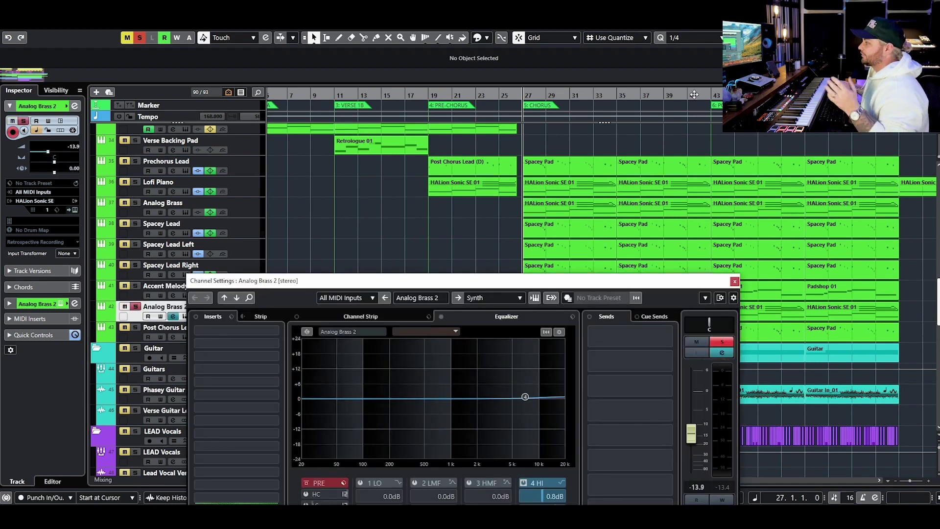
click(712, 94)
click(735, 281)
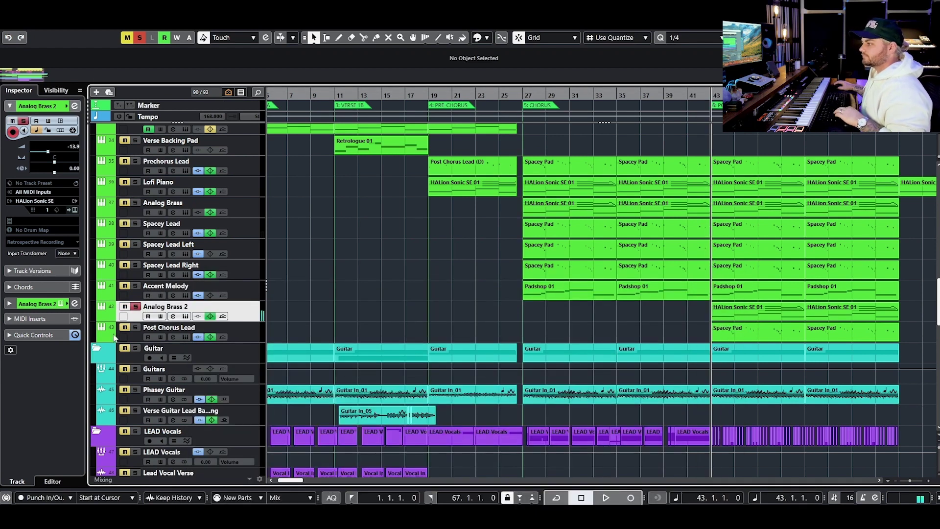
- Play Post Chorus Lead from bar 43 with its inserts and EQ bypassed, then re-enabled
click(172, 337)
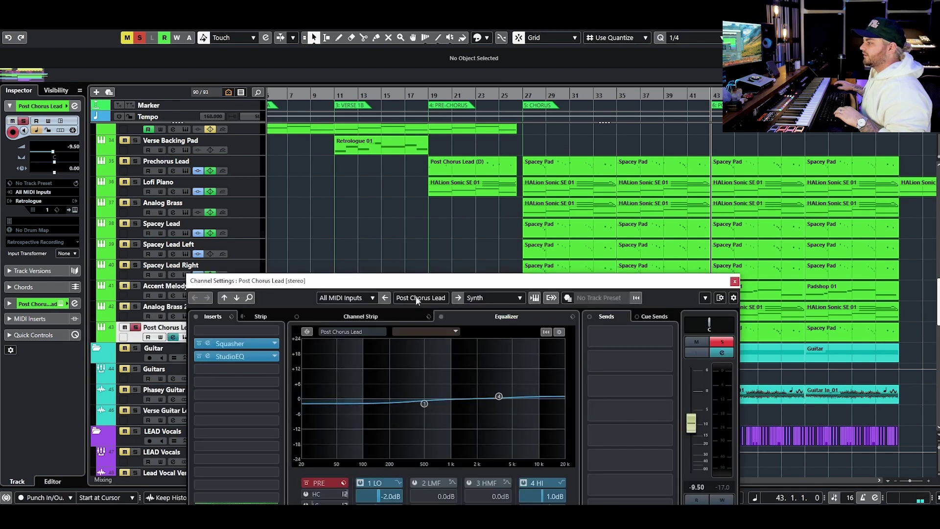
key(space)
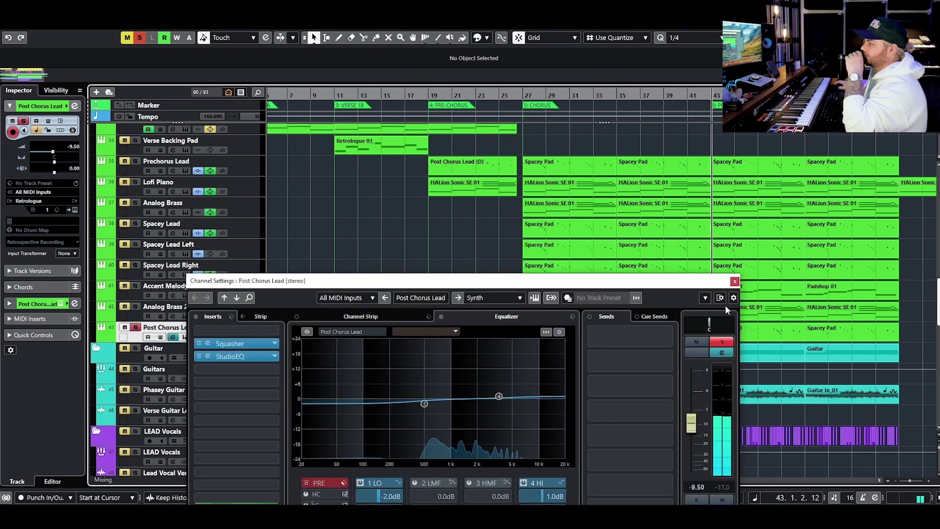
click(196, 316)
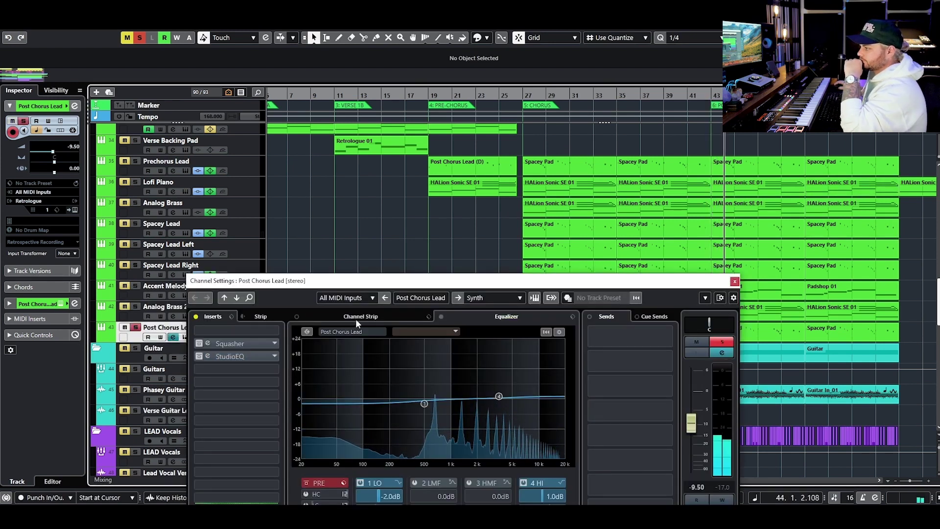
click(441, 317)
click(441, 317)
click(196, 316)
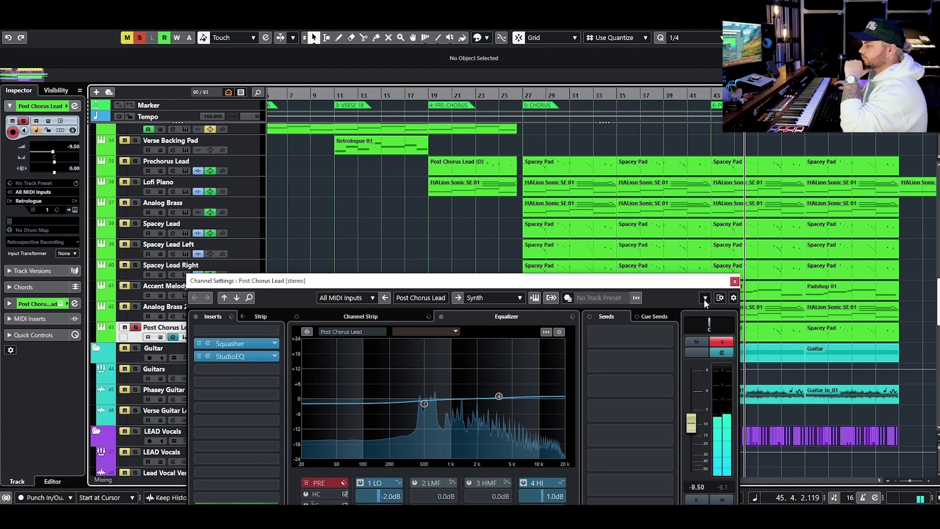
click(734, 281)
key(space)
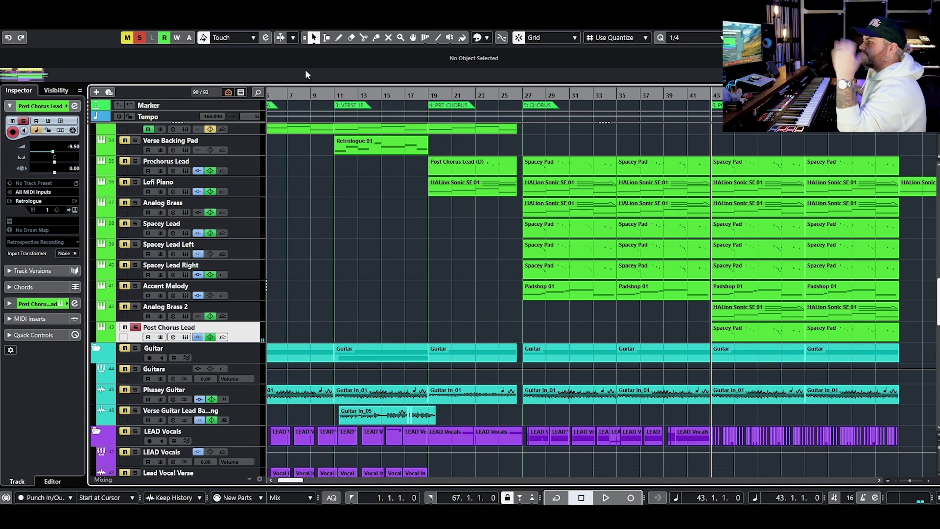
click(140, 35)
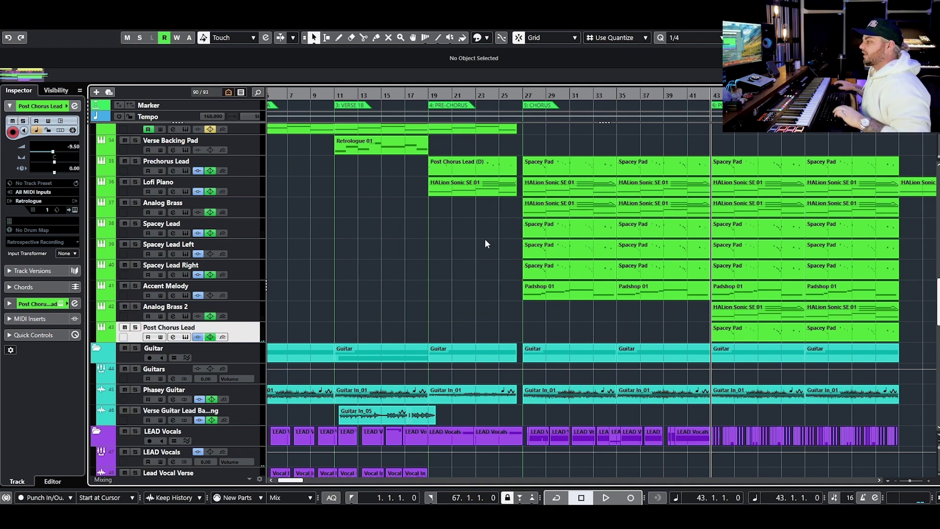
scroll(485, 239, down, 5)
scroll(485, 239, left, 3)
- Solo Phasey Guitar near the song start and open its channel settings
scroll(449, 265, down, 3)
click(295, 94)
key(h)
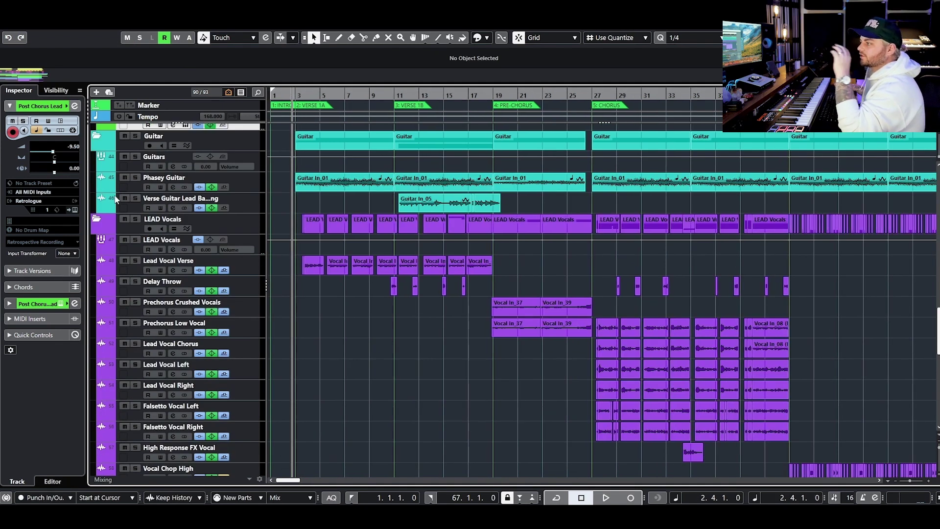
click(136, 177)
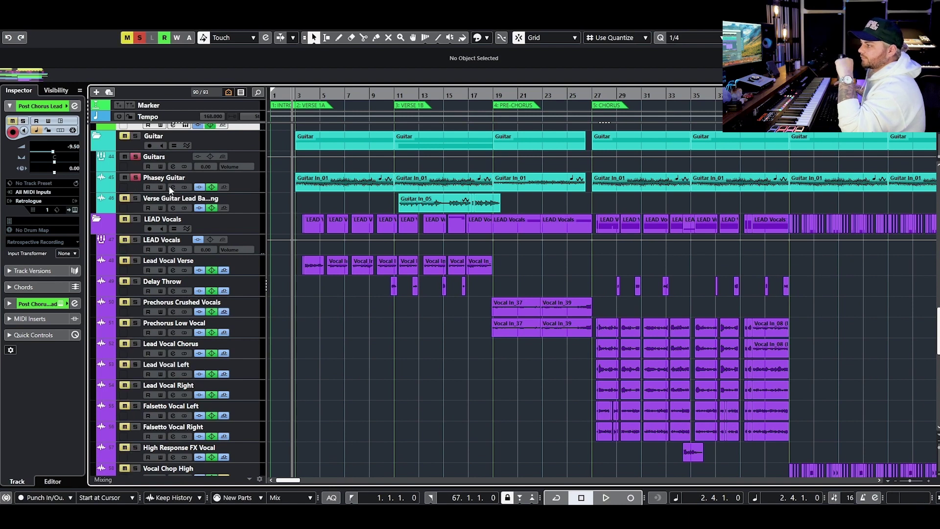
click(173, 187)
- Browse the VST Amp Rack's amplifier, cabinet and post-effects pages
click(243, 331)
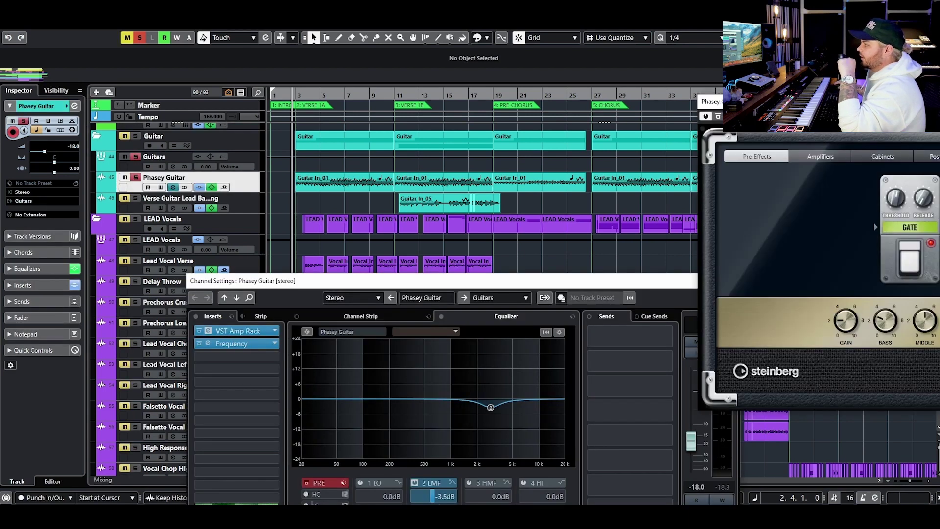
drag(744, 101, 182, 99)
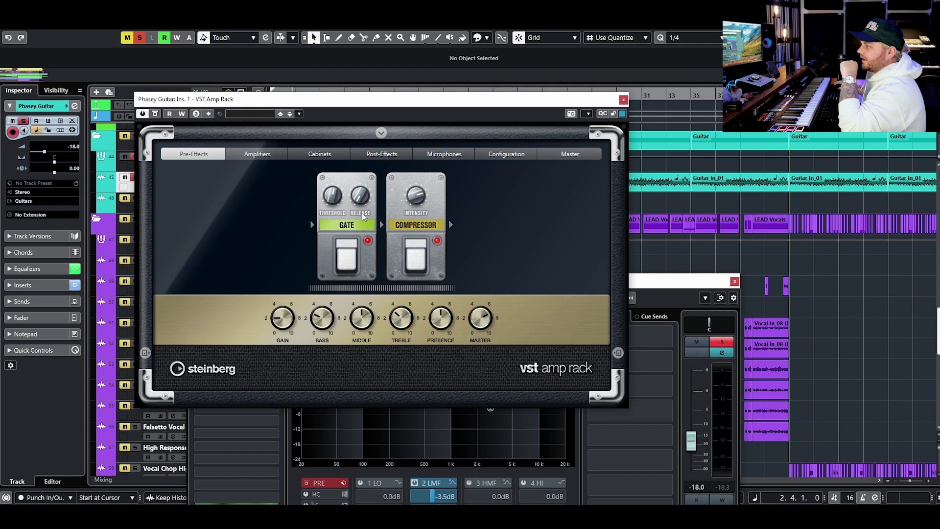
click(273, 154)
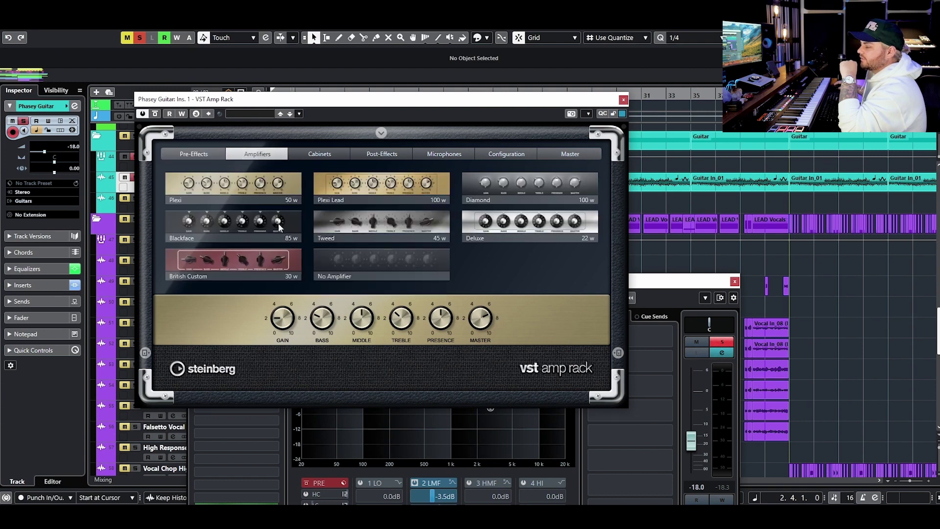
mouse_move(563, 343)
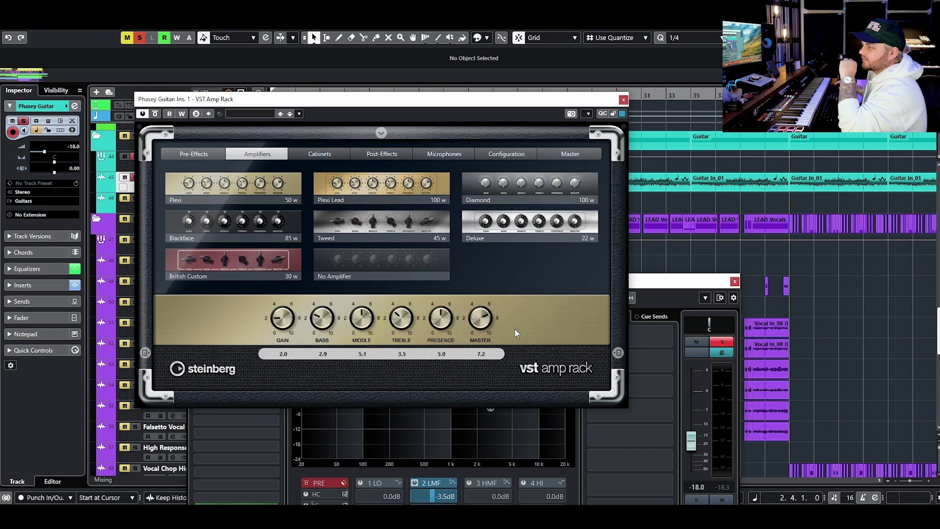
click(310, 156)
click(382, 154)
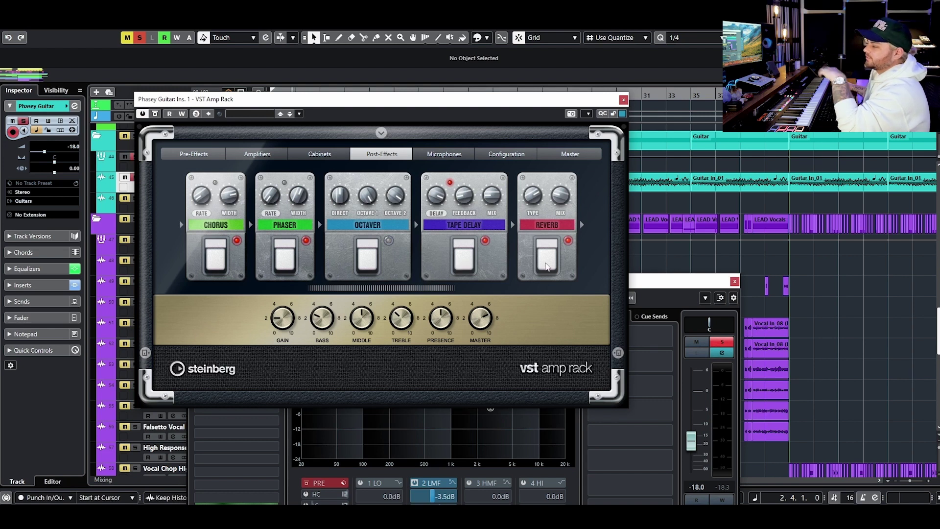
- Review the Frequency EQ, then close it and the channel settings
click(446, 157)
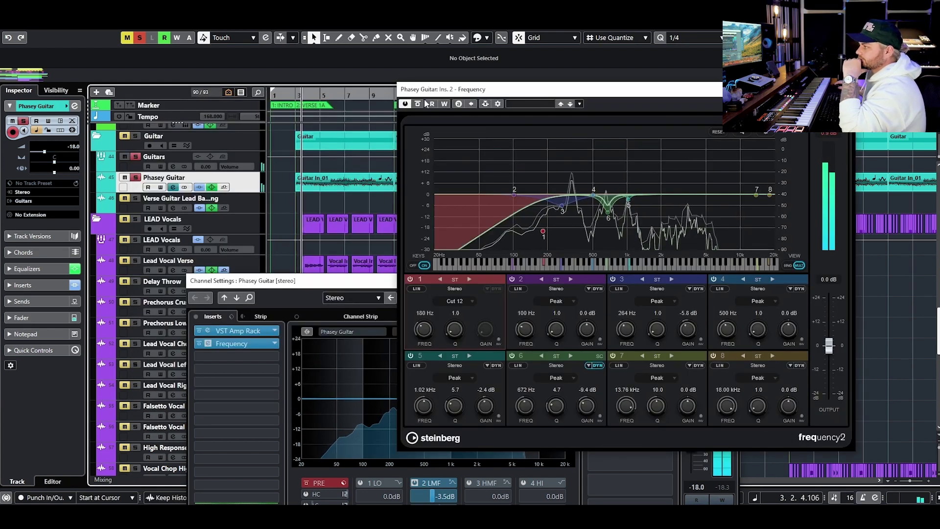
click(418, 104)
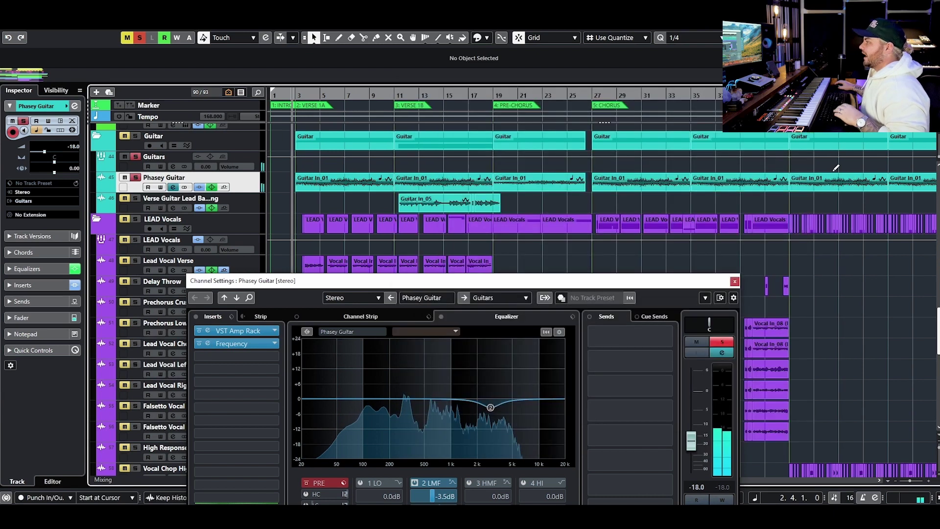
click(735, 281)
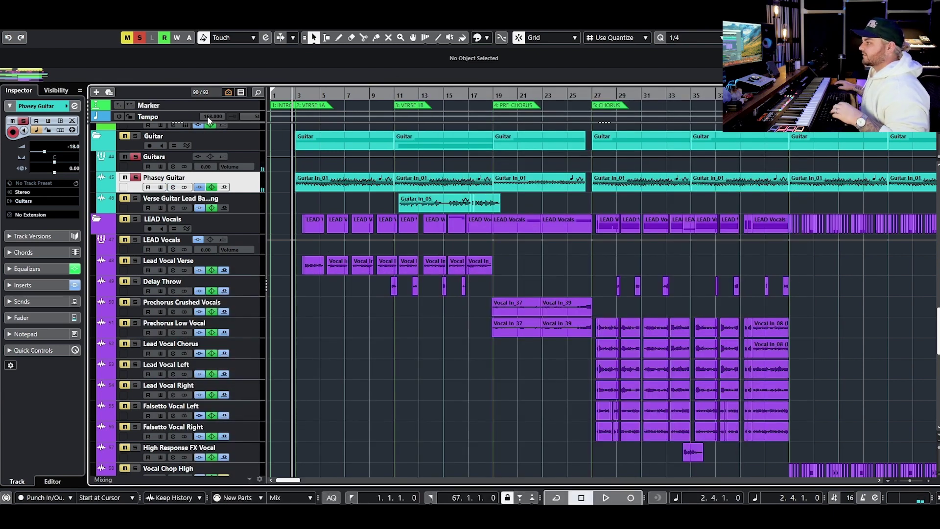
- Clear all solos, mute the LEAD Vocals folder and play briefly
click(139, 38)
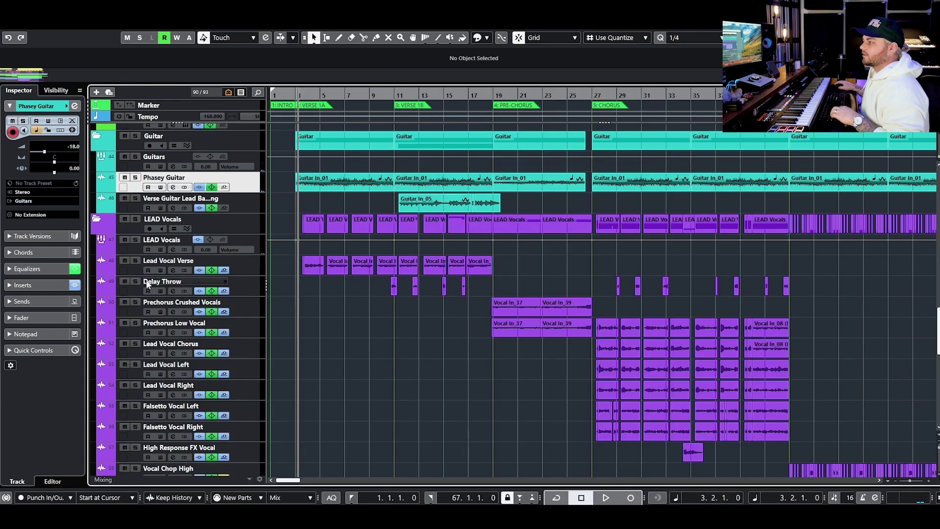
click(125, 219)
key(space)
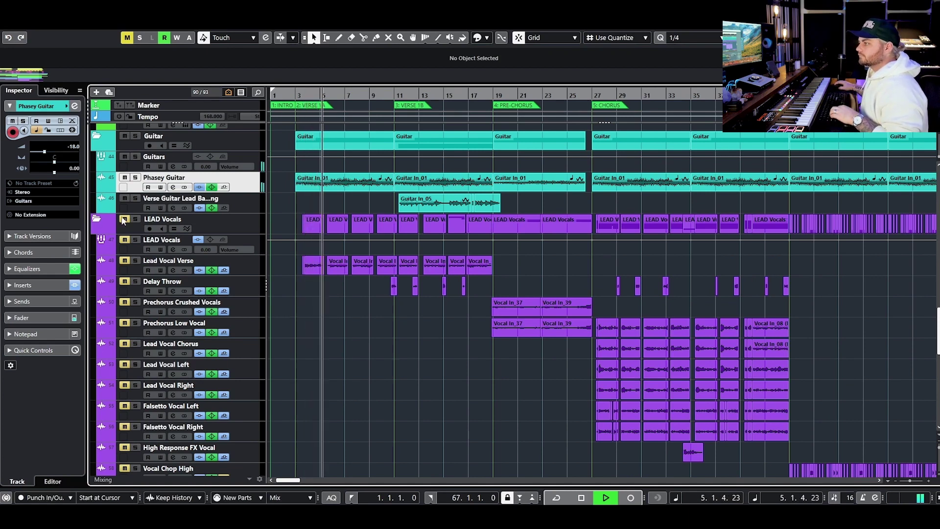
key(space)
- Solo Verse Guitar Lead Backing and audition it from bar 11 with its channel settings shown
click(400, 96)
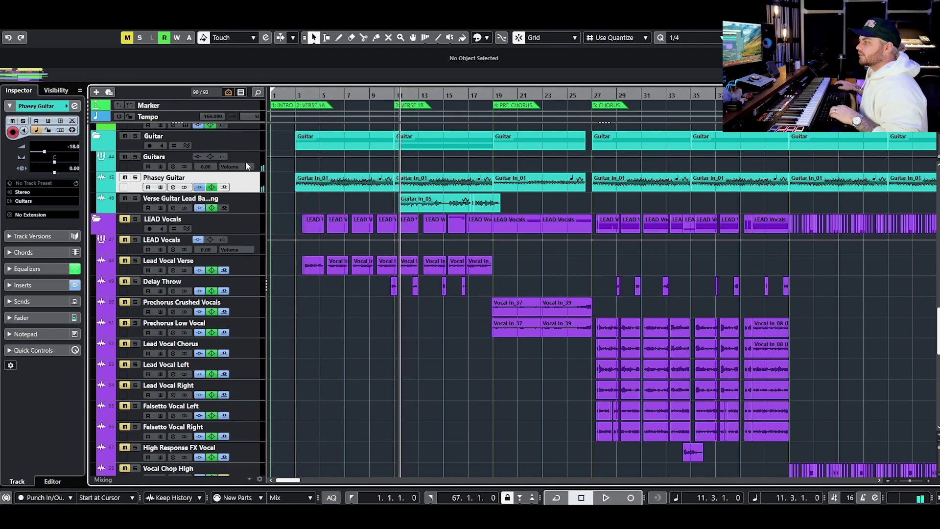
click(136, 199)
key(space)
click(173, 207)
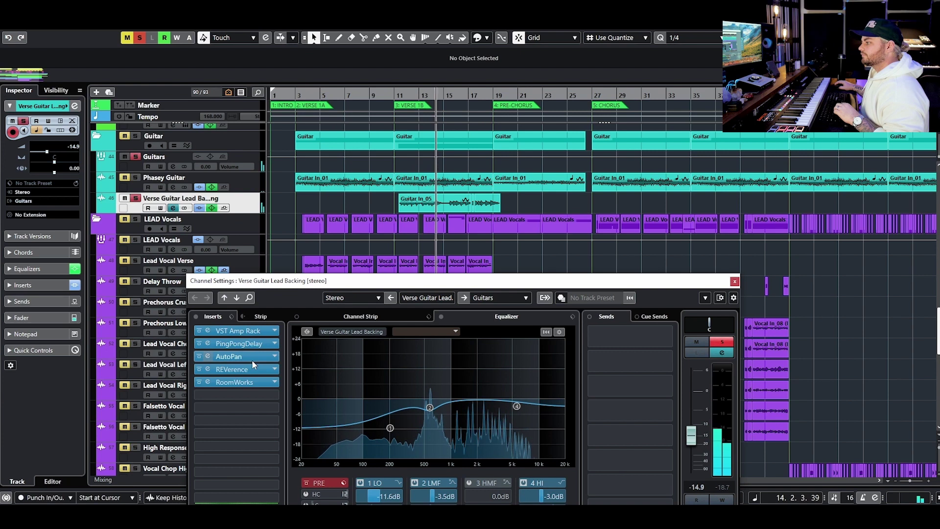
key(space)
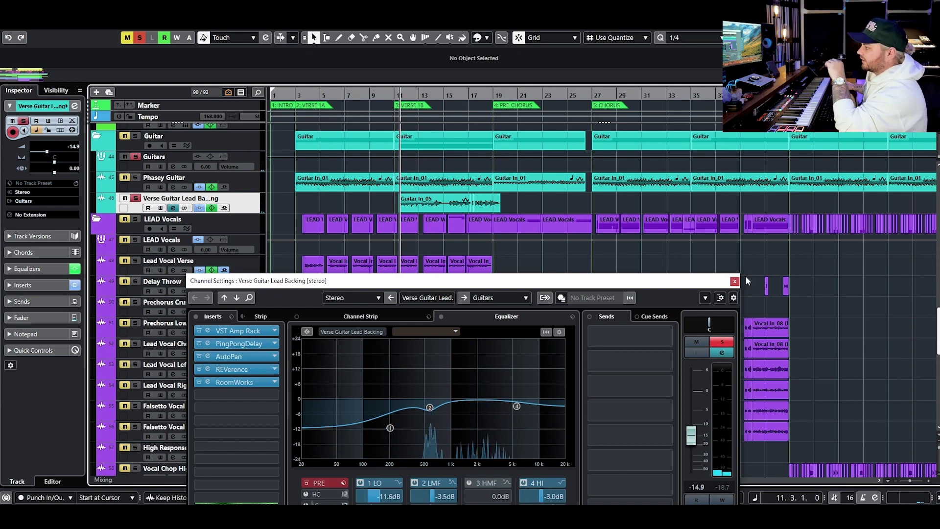
- Close the channel settings, clear solos and solo the LEAD Vocals folder
click(734, 282)
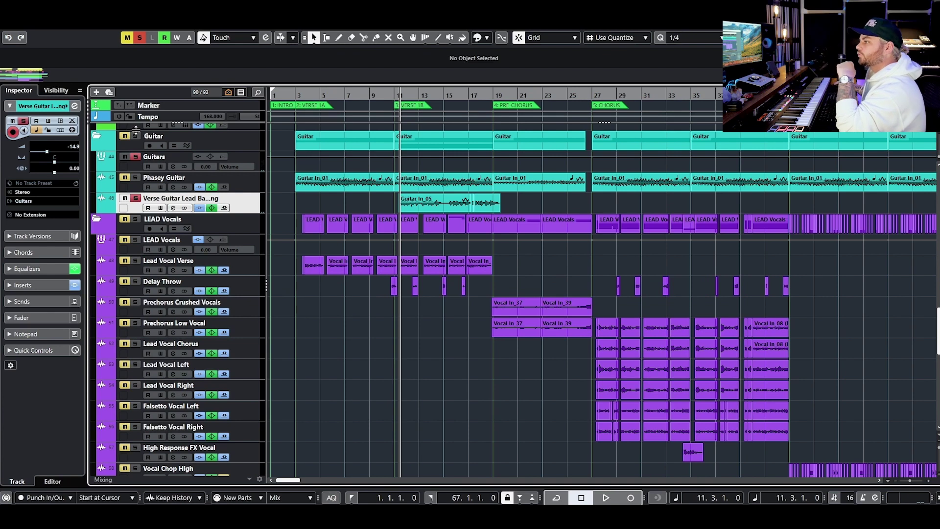
click(141, 39)
click(135, 219)
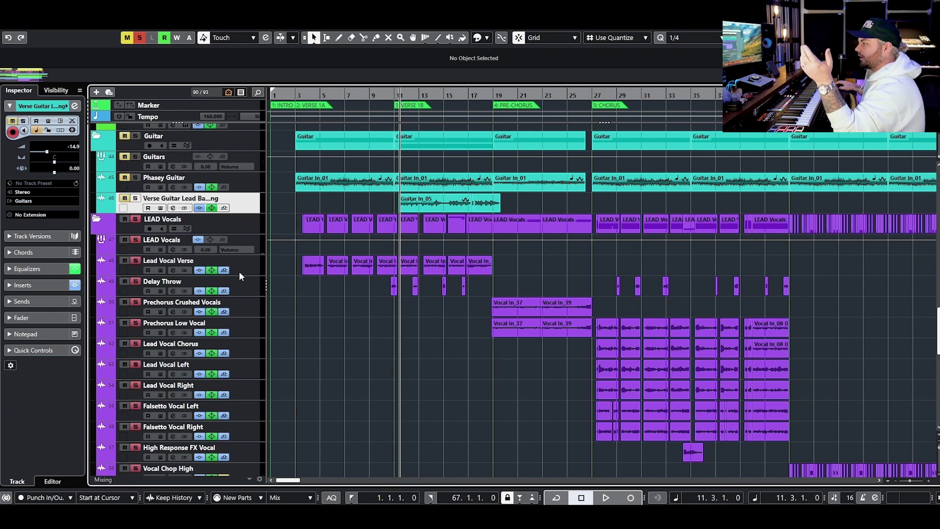
- Unsolo LEAD Vocals, solo Lead Vocal Verse and show its channel settings after browsing neighbouring vocals
click(135, 219)
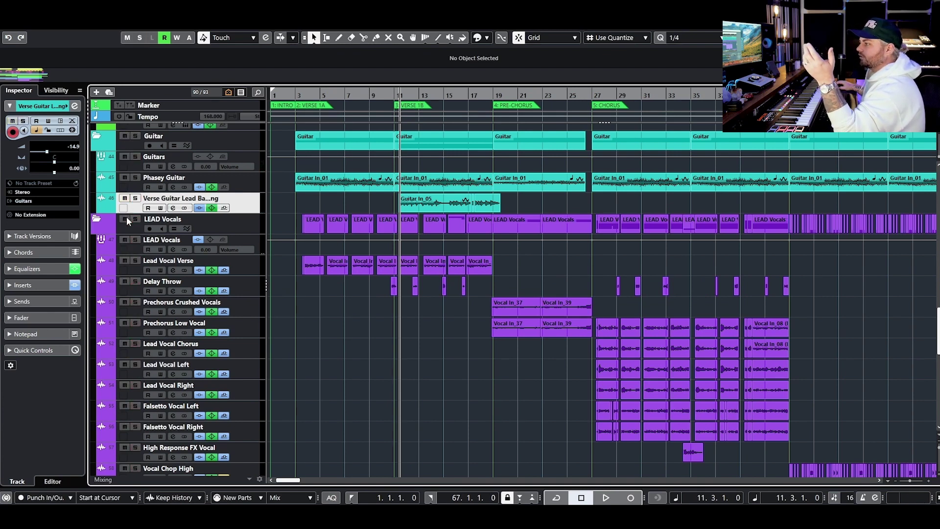
click(173, 270)
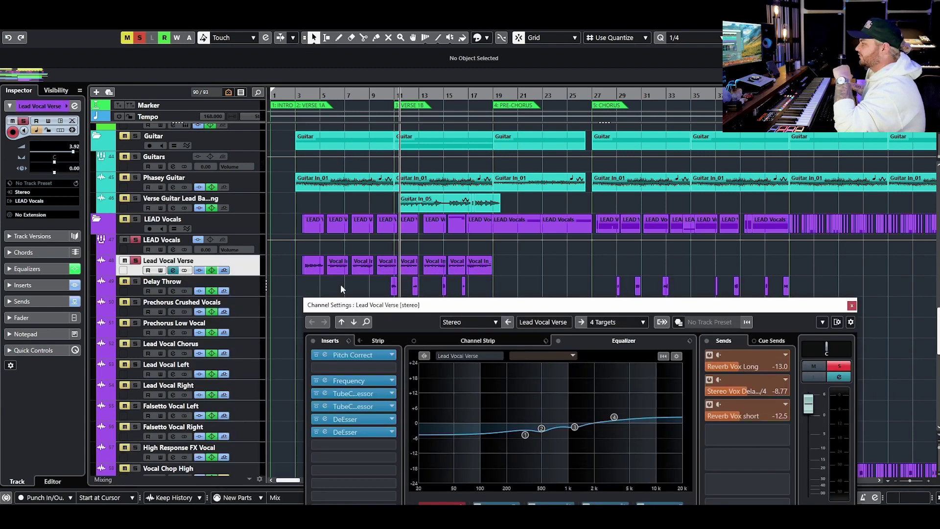
scroll(540, 222, down, 5)
scroll(274, 235, up, 3)
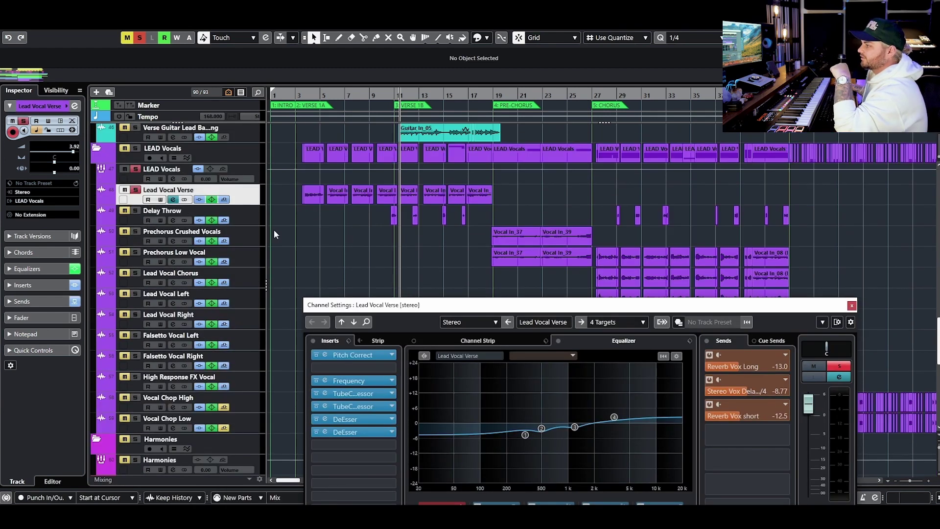
click(254, 236)
click(253, 254)
click(253, 193)
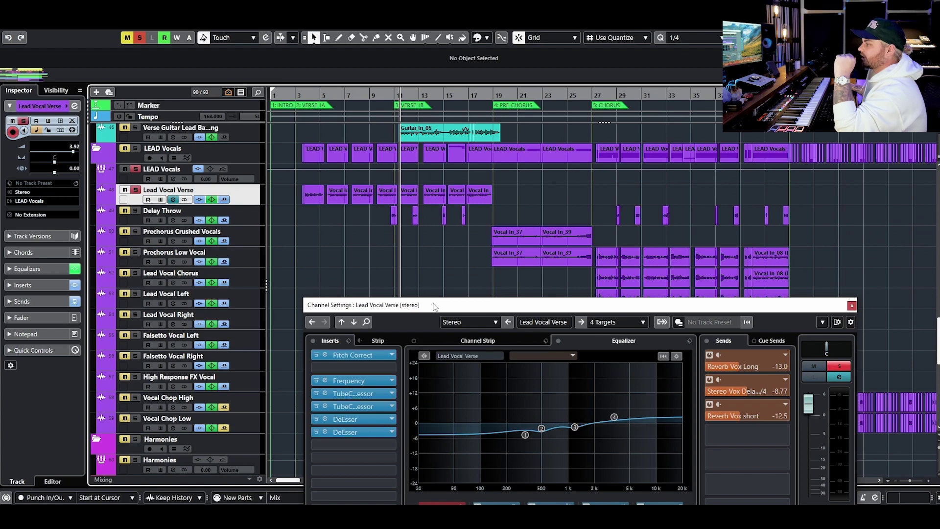
drag(434, 306, 415, 258)
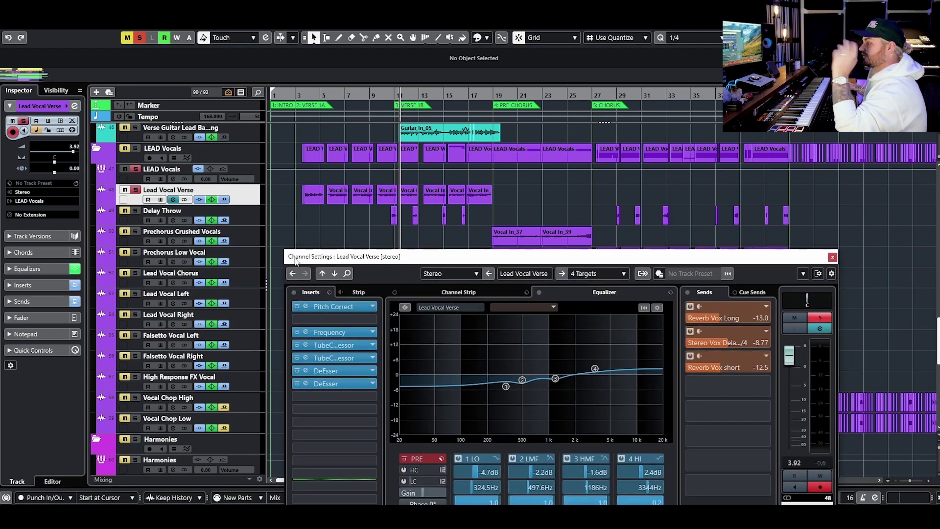
- Inspect the Pitch Correct insert, then bring up the Frequency EQ editor
click(332, 309)
drag(931, 126, 478, 216)
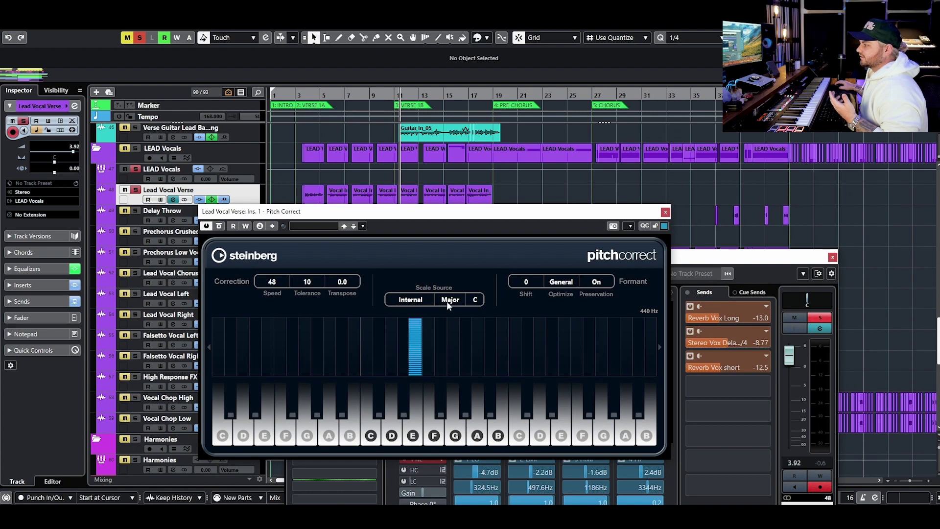
click(665, 212)
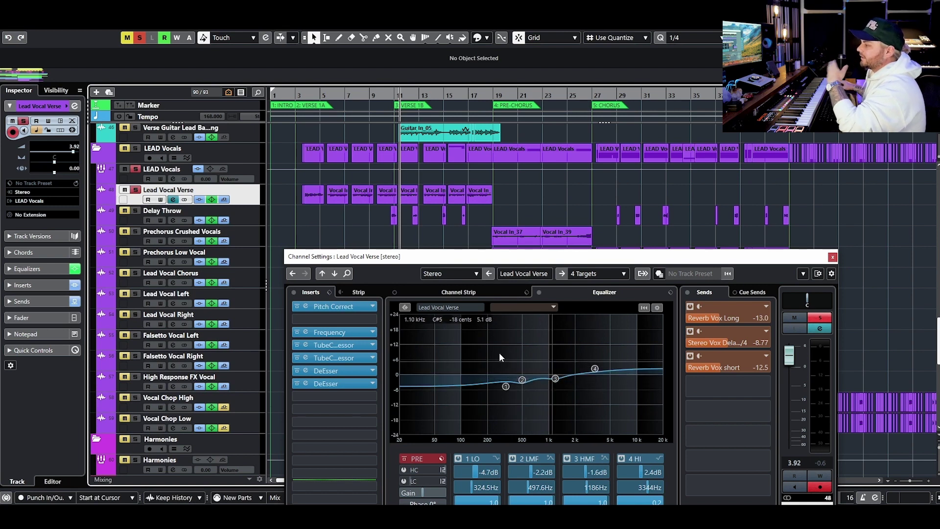
click(327, 332)
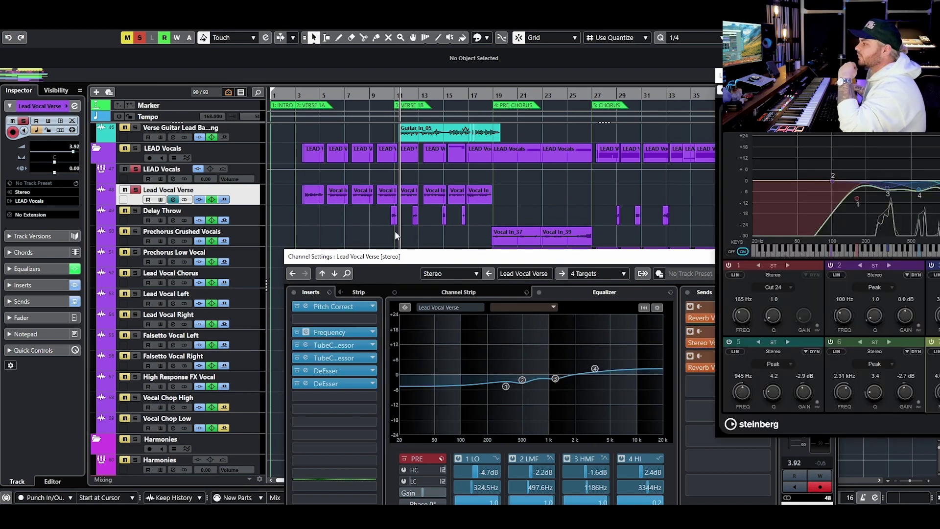
- A/B the Frequency EQ on the Verse 1A section and leave it enabled
click(298, 343)
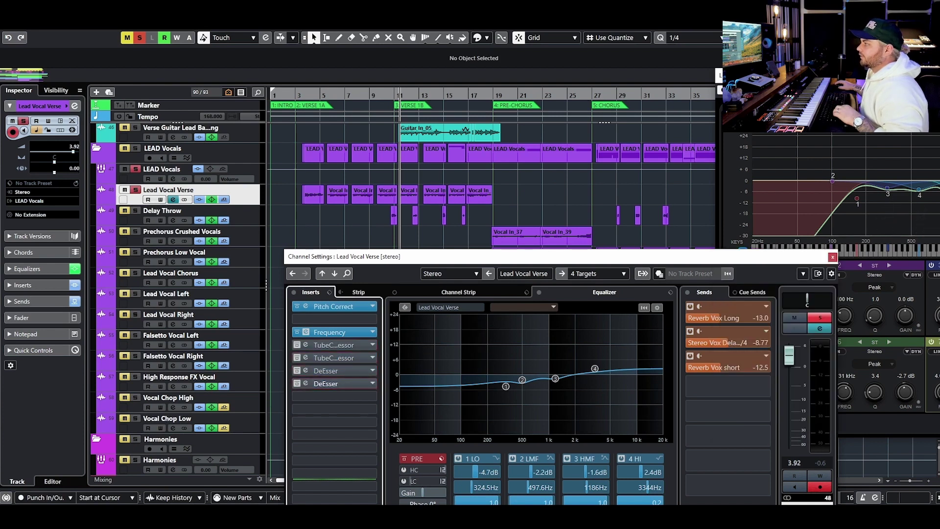
click(333, 332)
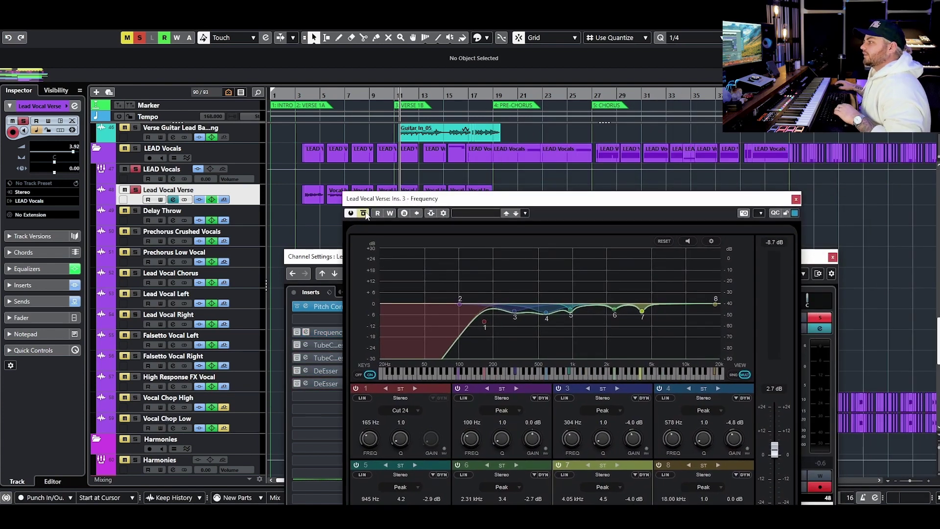
click(325, 106)
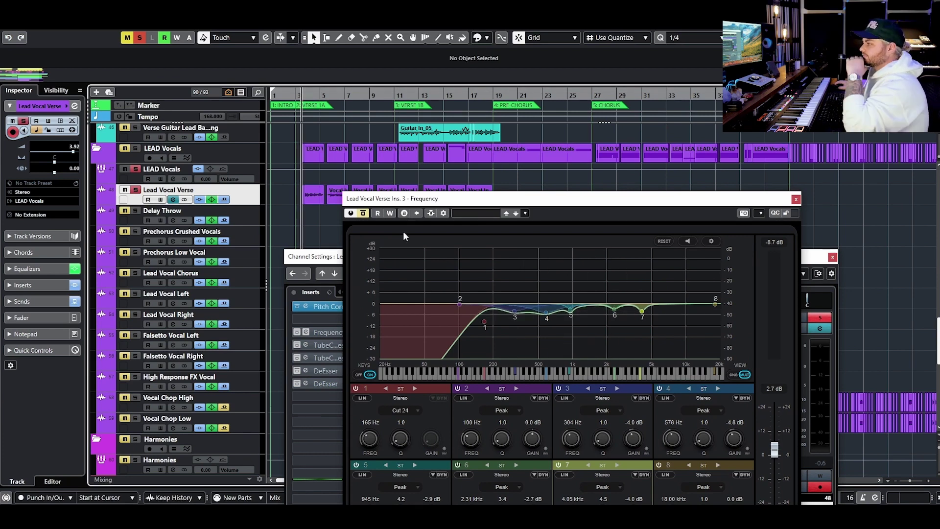
click(363, 214)
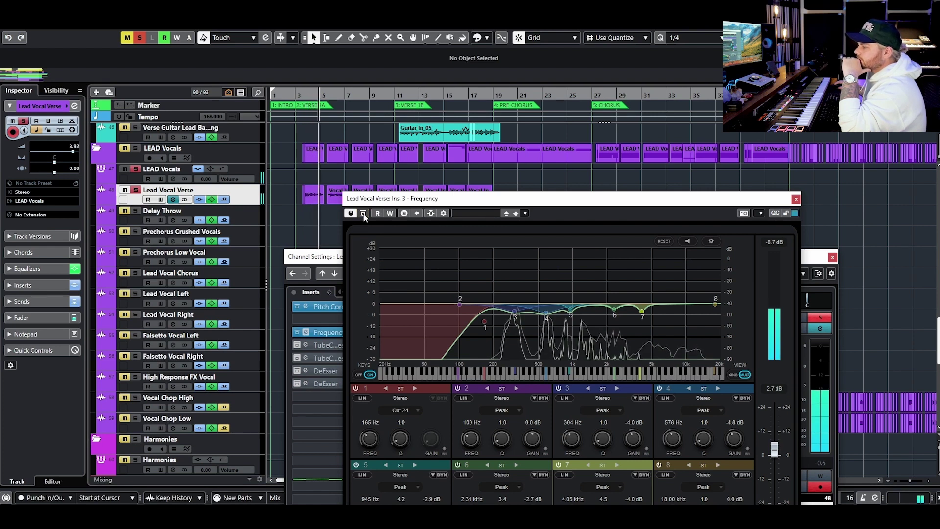
click(364, 213)
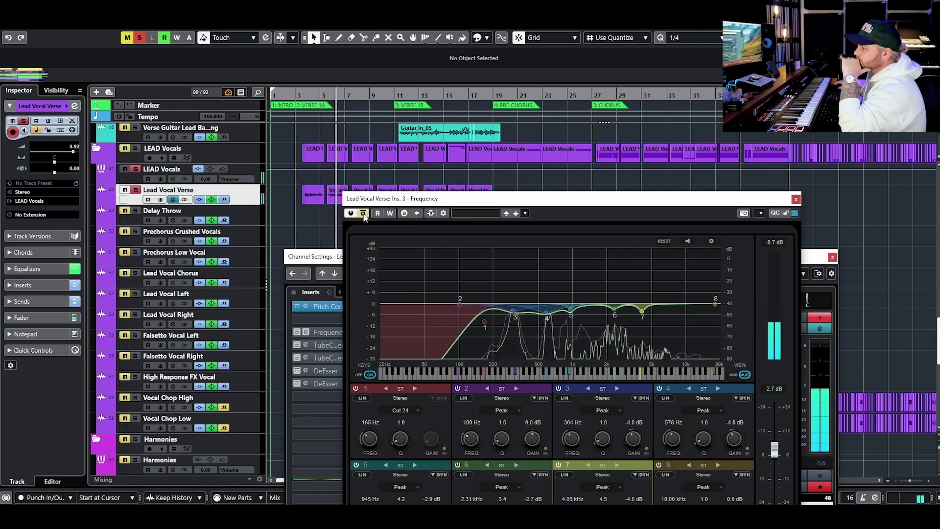
click(364, 214)
- Close the EQ and activate the first TubeCompressor with its editor showing
click(305, 333)
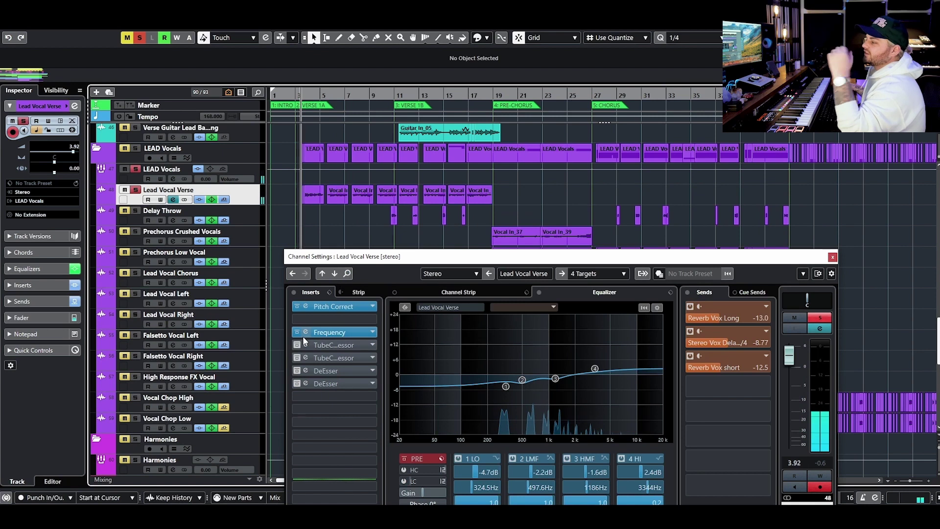
click(297, 345)
click(306, 345)
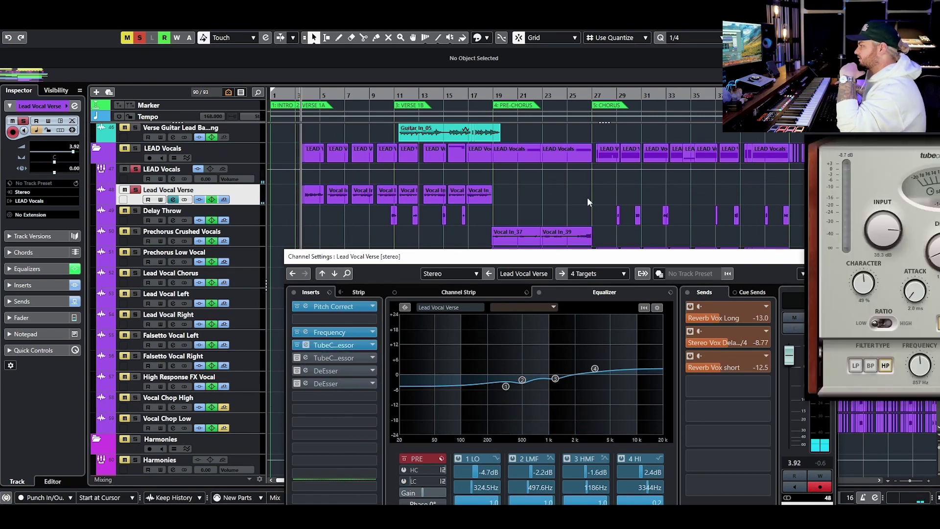
- Review the Ins. 4 TubeCompressor, then activate and audition the Ins. 5 TubeCompressor
drag(881, 117, 509, 142)
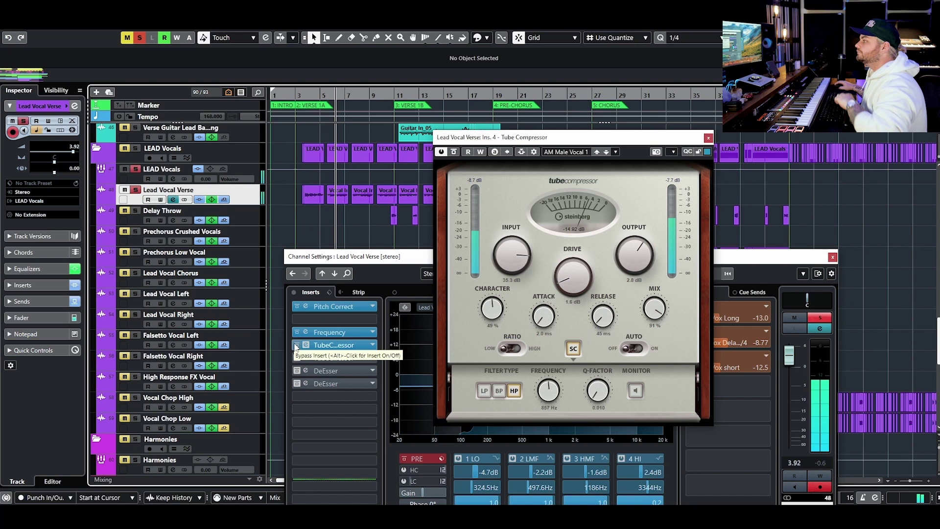
key(space)
click(332, 357)
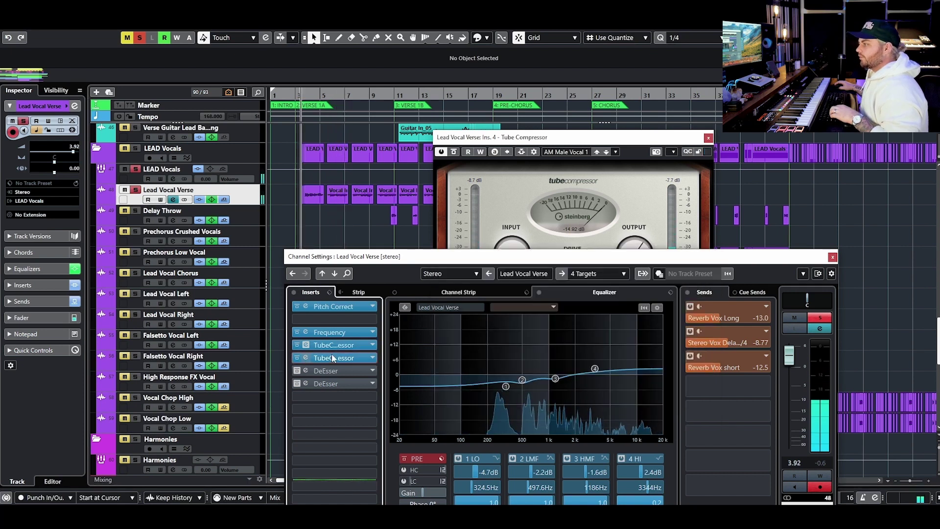
click(708, 137)
drag(931, 136, 401, 122)
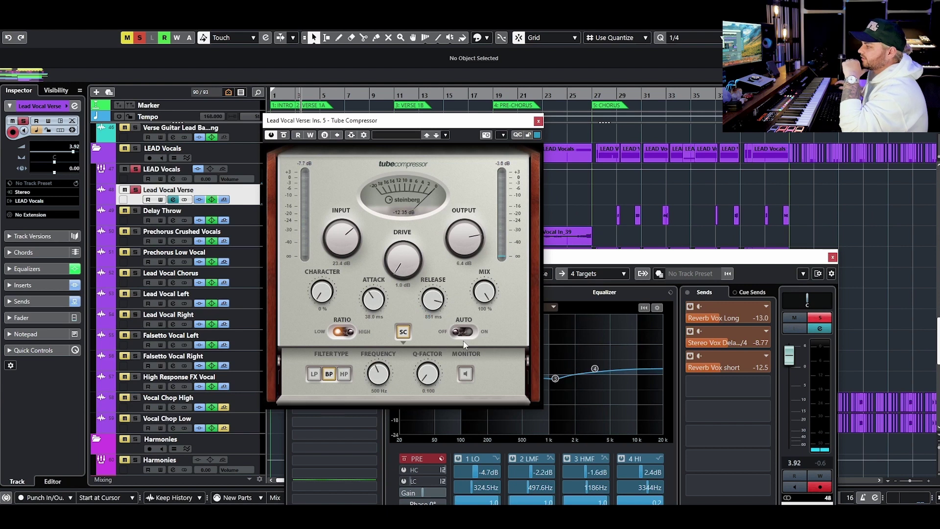
key(space)
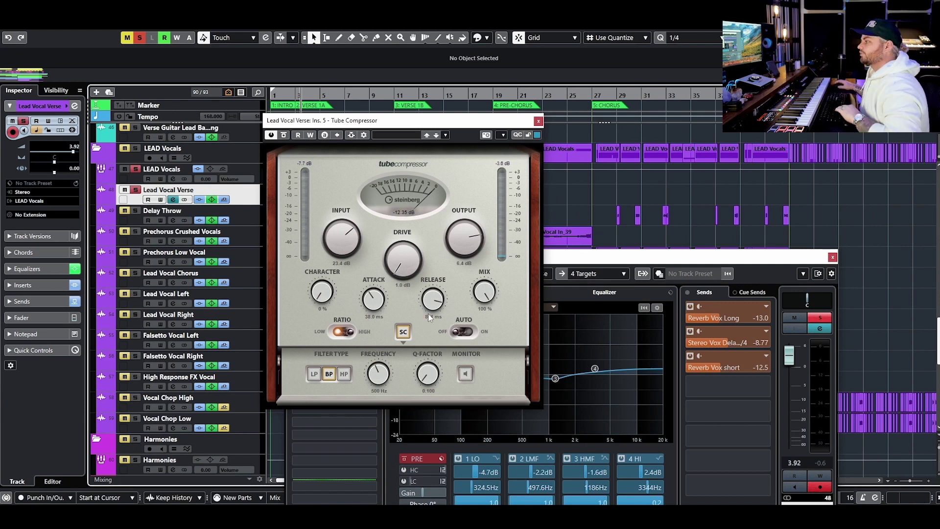
click(538, 122)
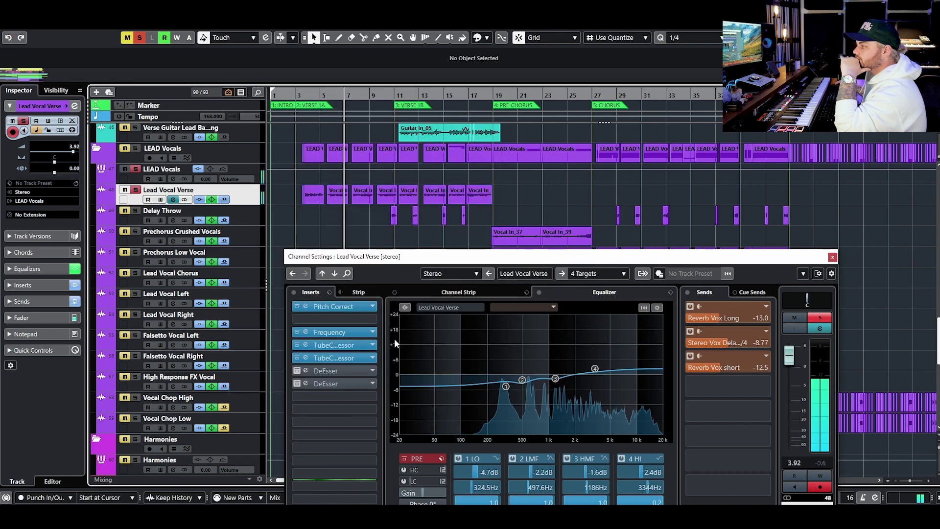
- Activate the first DeEsser and review its editor
key(space)
click(298, 371)
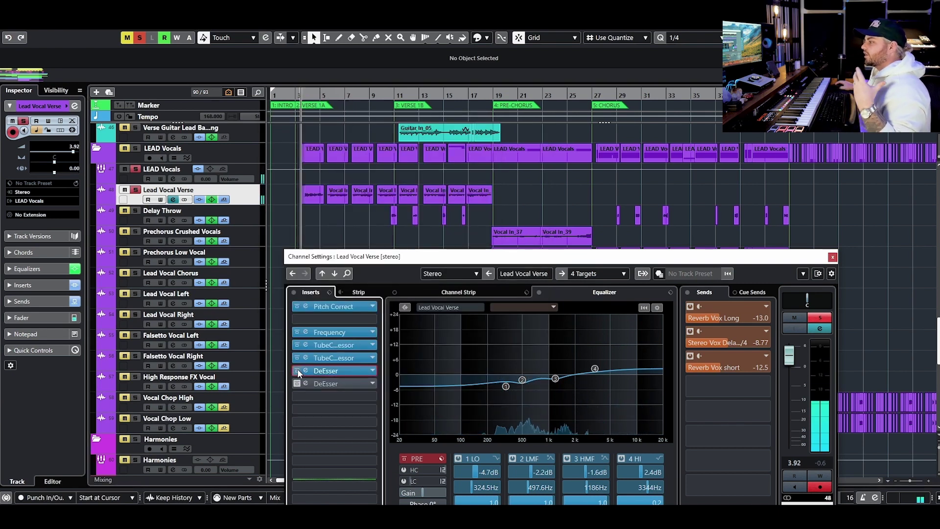
click(335, 371)
drag(938, 111, 581, 114)
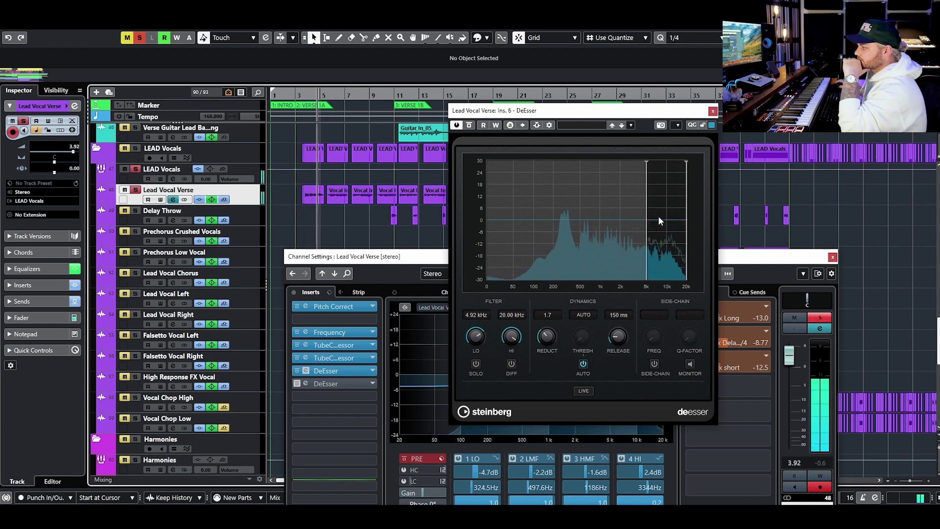
key(space)
click(715, 111)
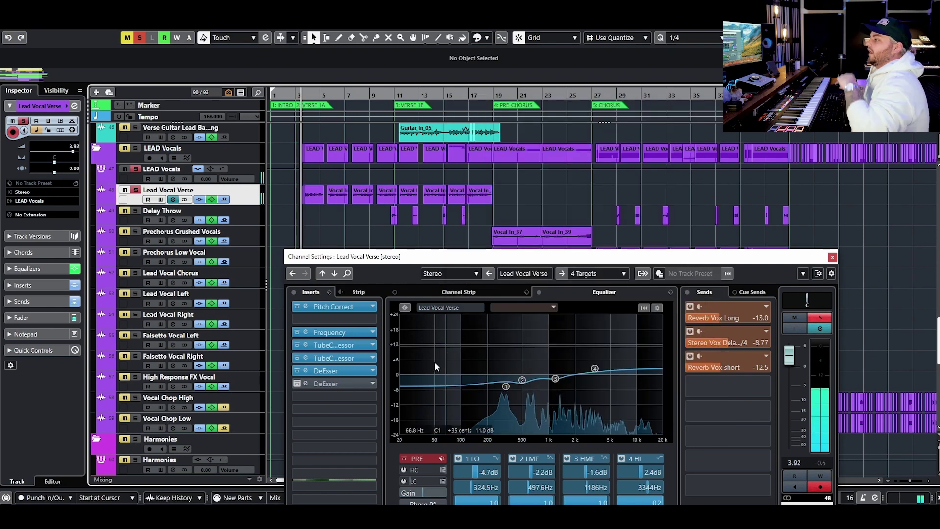
- Activate the second DeEsser and audition it during playback
click(296, 384)
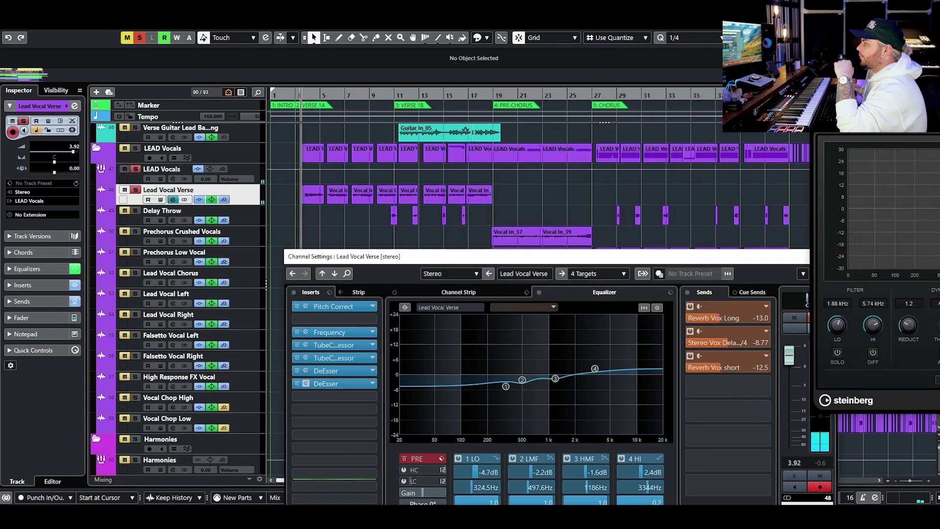
drag(882, 111, 592, 111)
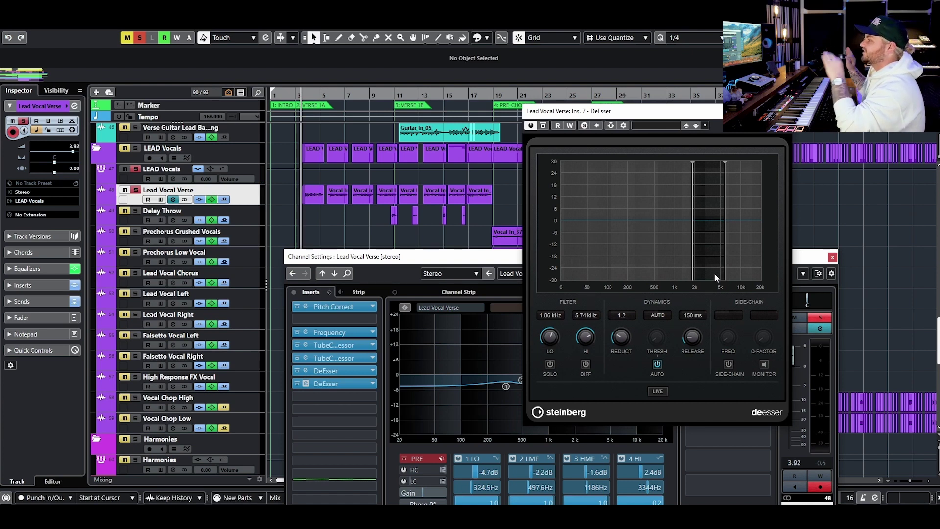
key(space)
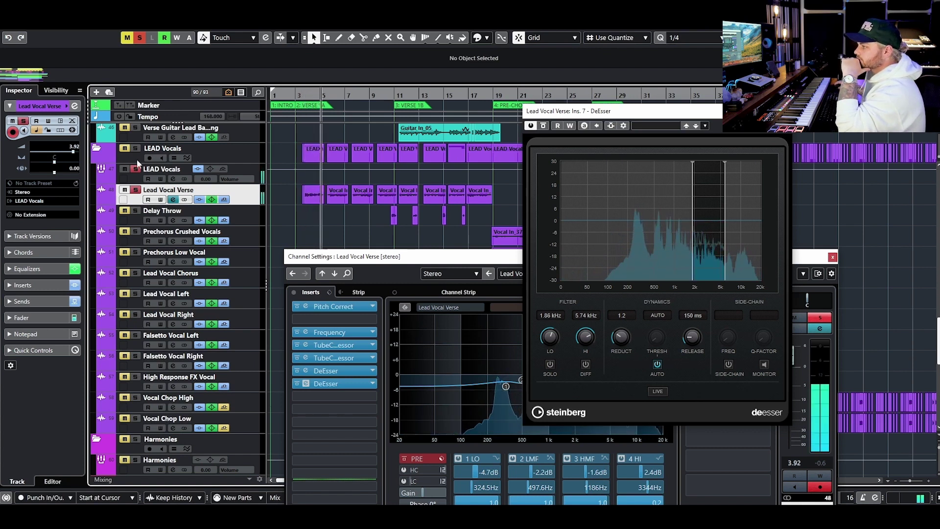
- Close Lead Vocal Verse's windows and review the RoomWorks reverb on Reverb Vox Long
click(782, 110)
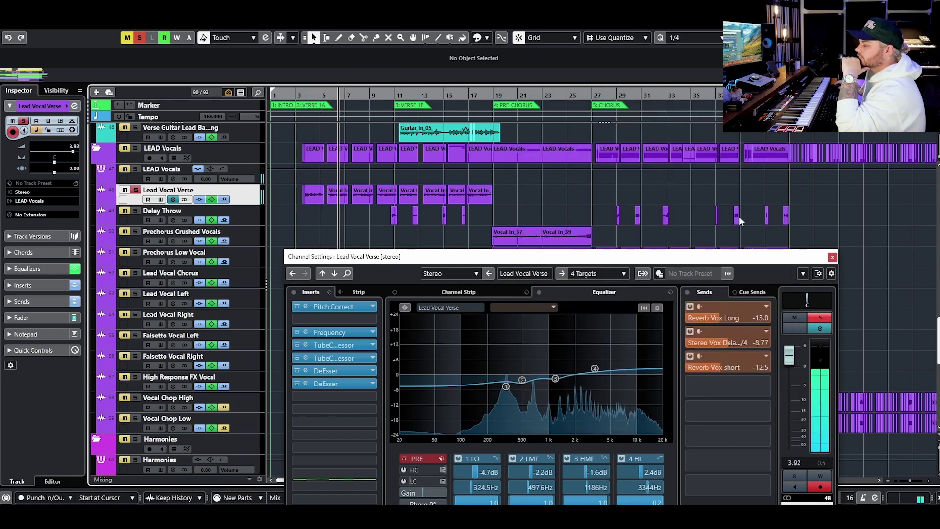
key(space)
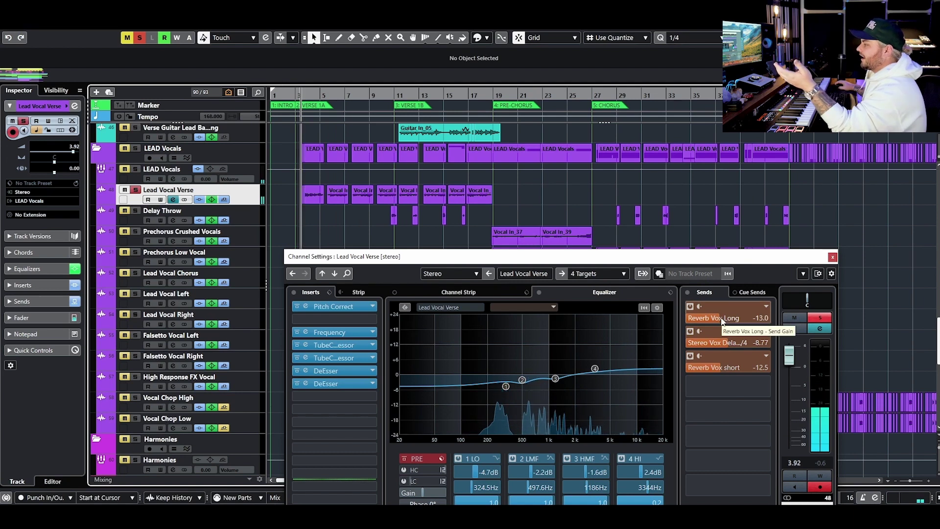
click(833, 257)
scroll(856, 256, down, 10)
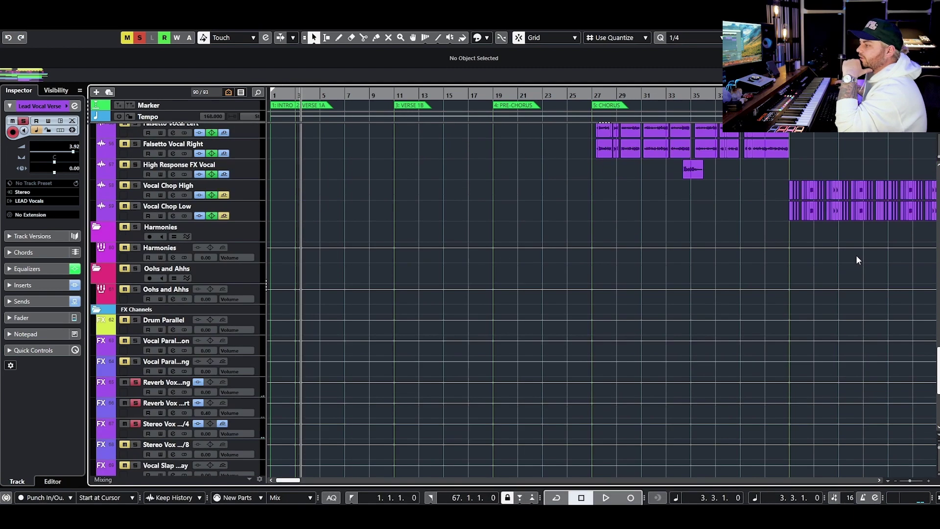
click(173, 254)
click(366, 308)
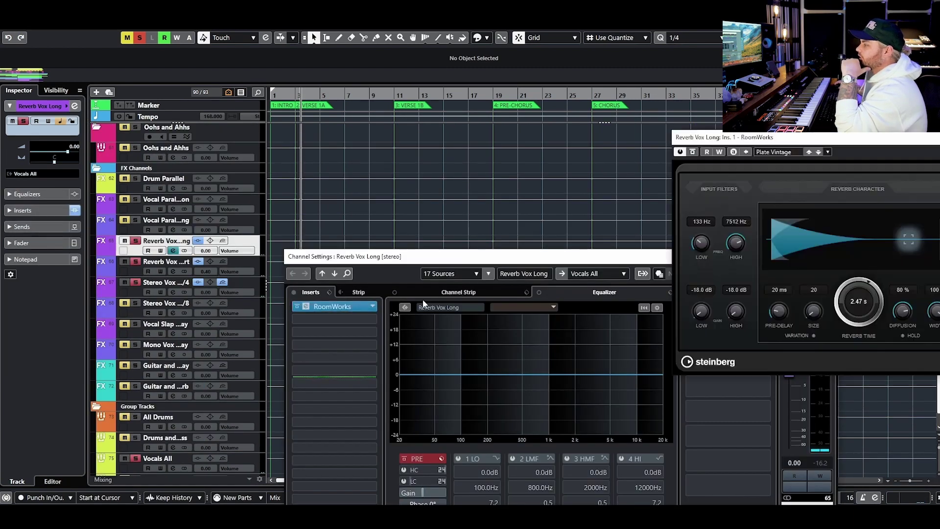
drag(803, 147, 377, 147)
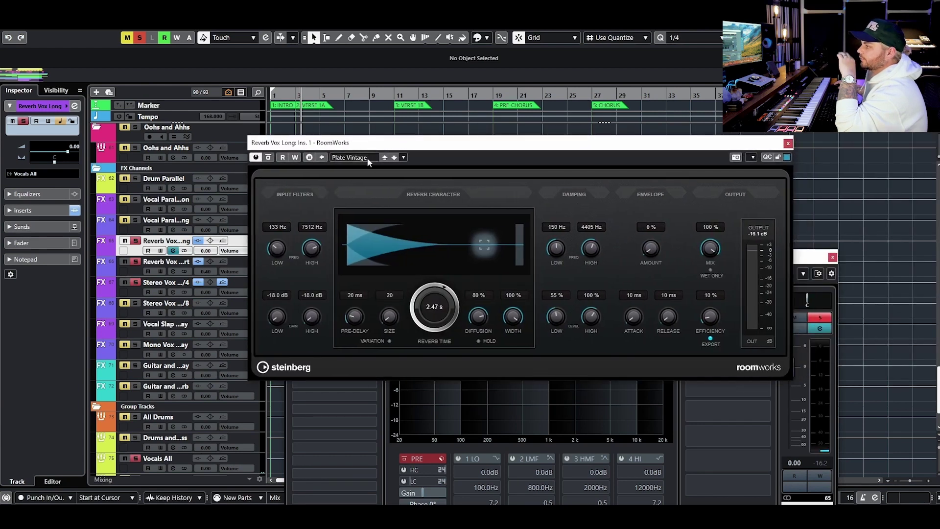
click(789, 144)
click(833, 257)
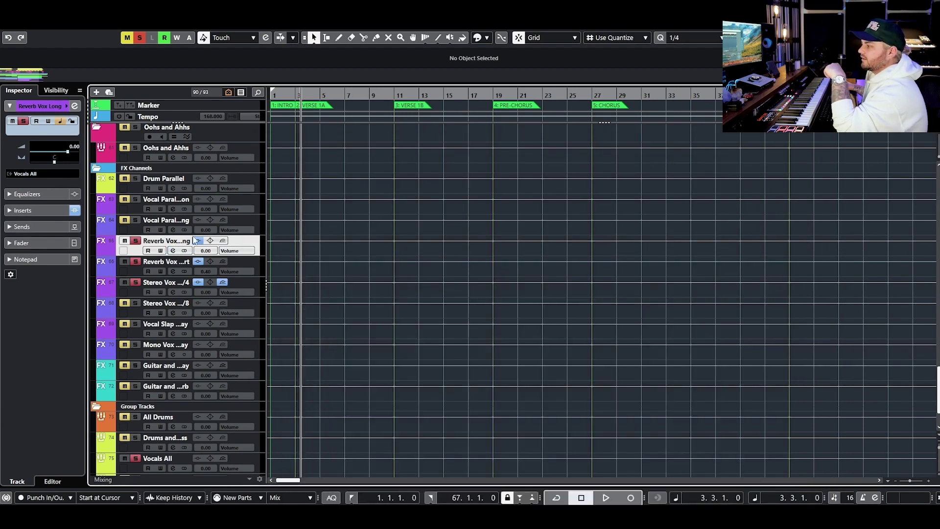
- Review the RoomWorks reverb on Reverb Vox short
click(172, 271)
click(351, 307)
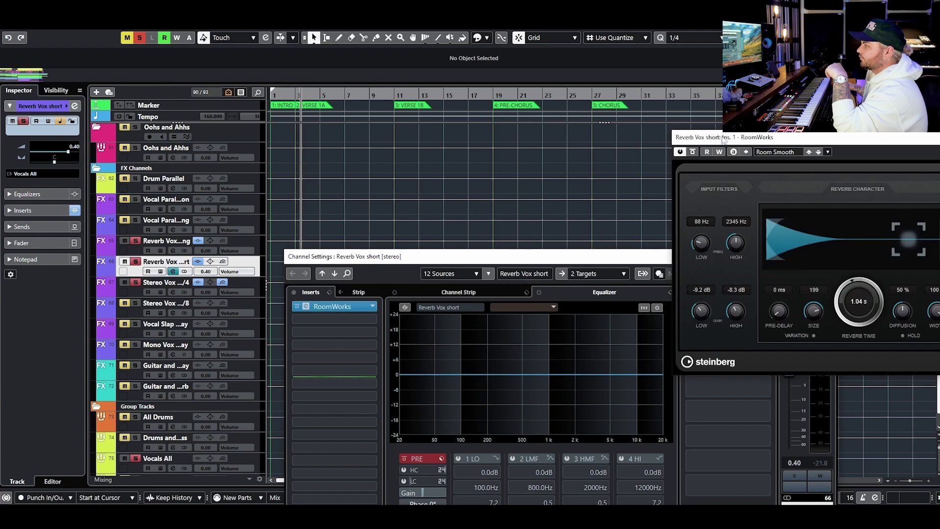
drag(735, 140, 283, 144)
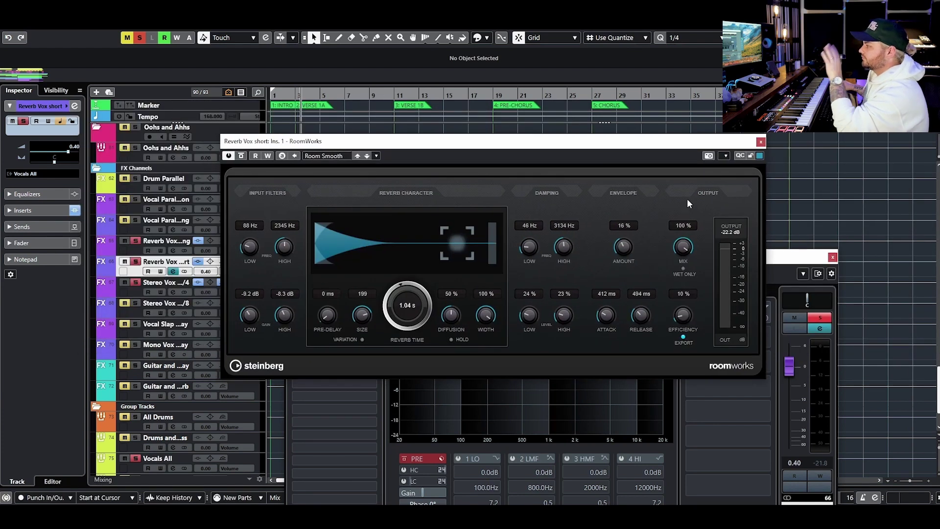
click(761, 143)
click(833, 257)
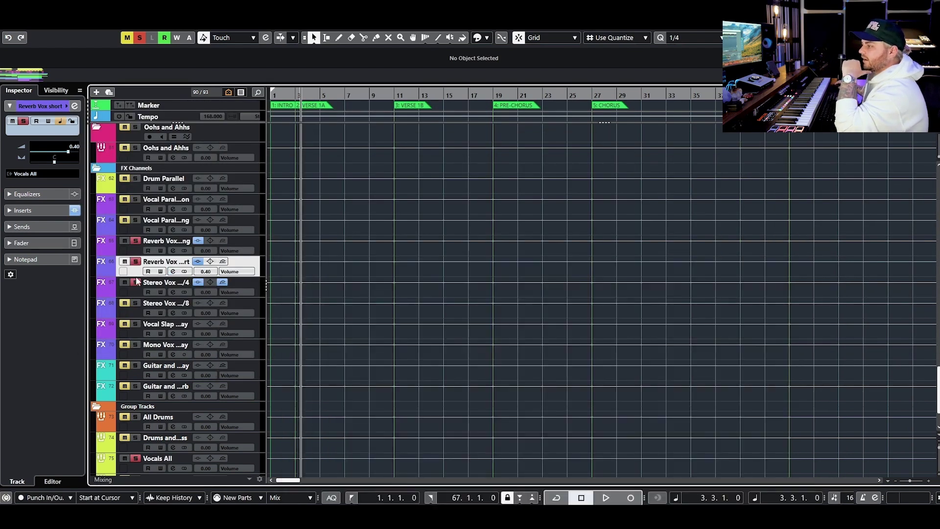
- Review the PingPongDelay on Stereo Vox Delay 1/4
click(173, 292)
click(337, 306)
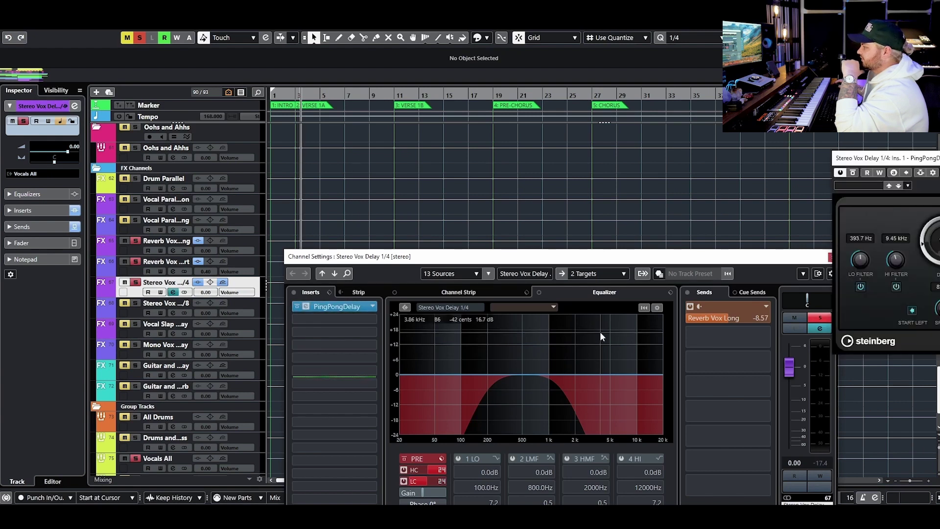
drag(882, 158, 492, 154)
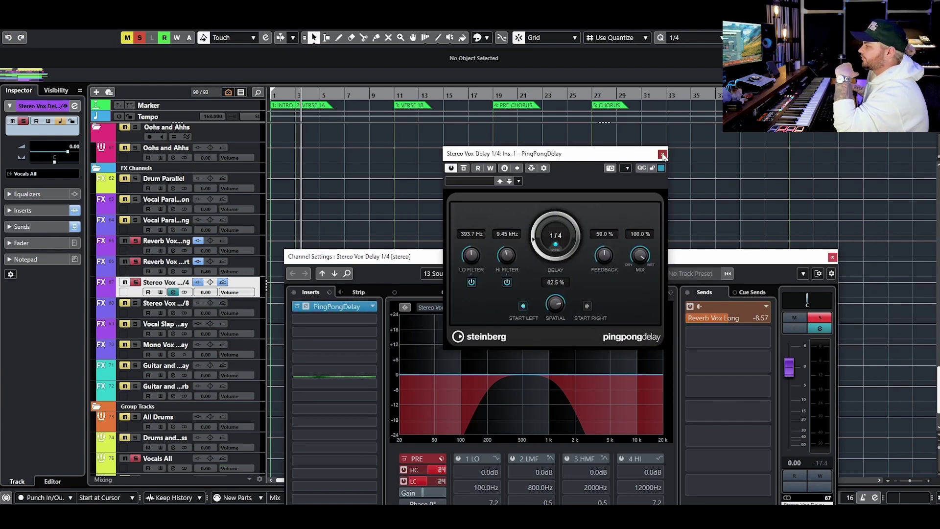
click(663, 155)
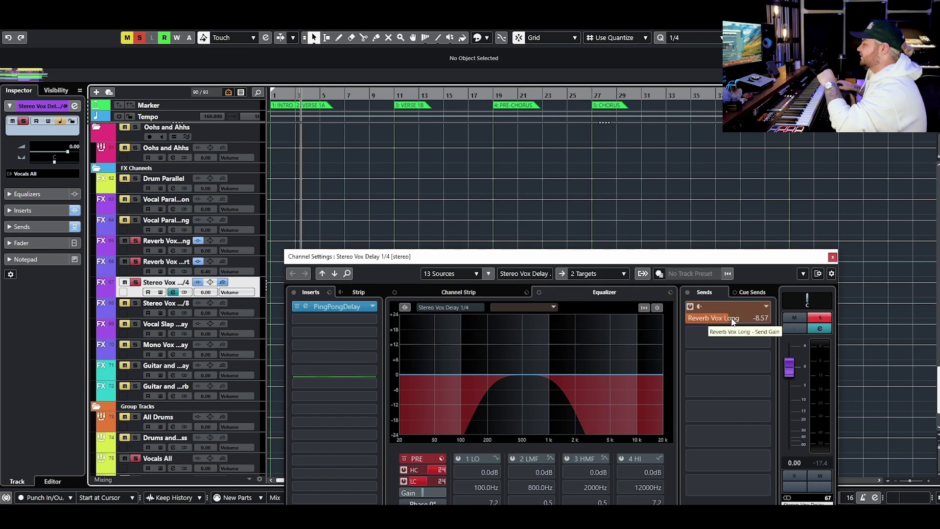
click(832, 258)
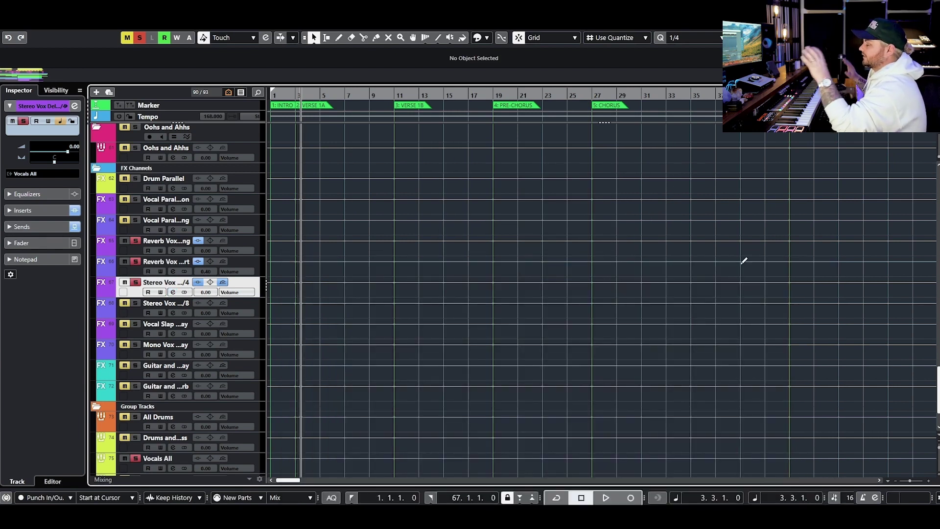
- Clear solos, play the song, then solo Prechorus Crushed Vocals at bar 18.4
click(139, 39)
scroll(396, 153, up, 10)
key(space)
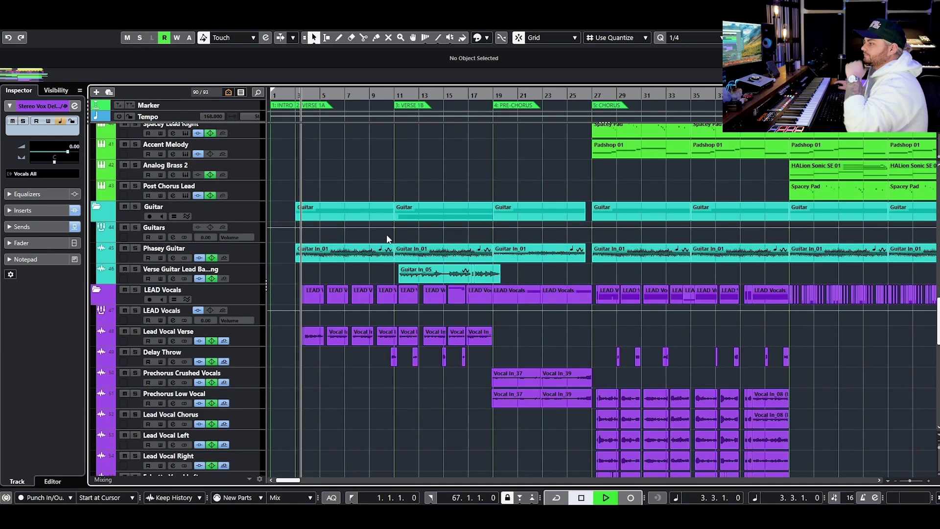
scroll(386, 234, down, 5)
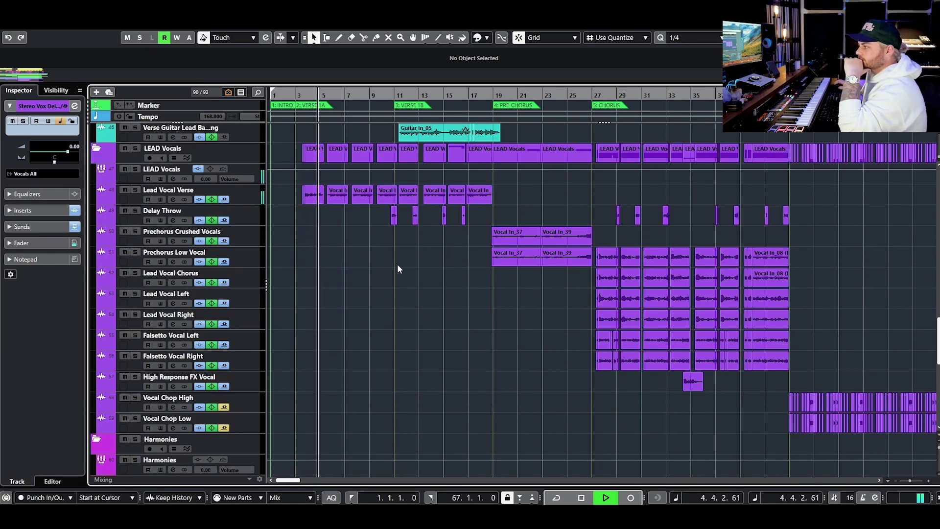
key(space)
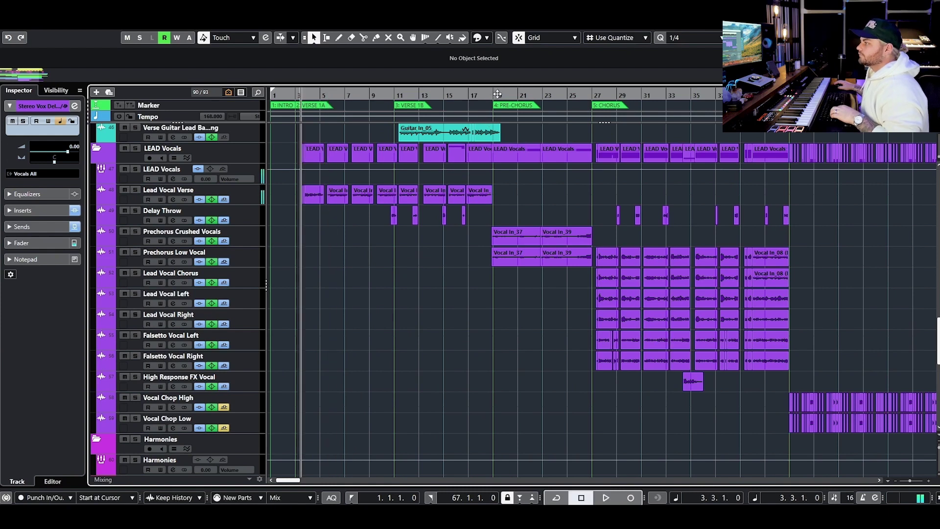
click(492, 94)
click(135, 231)
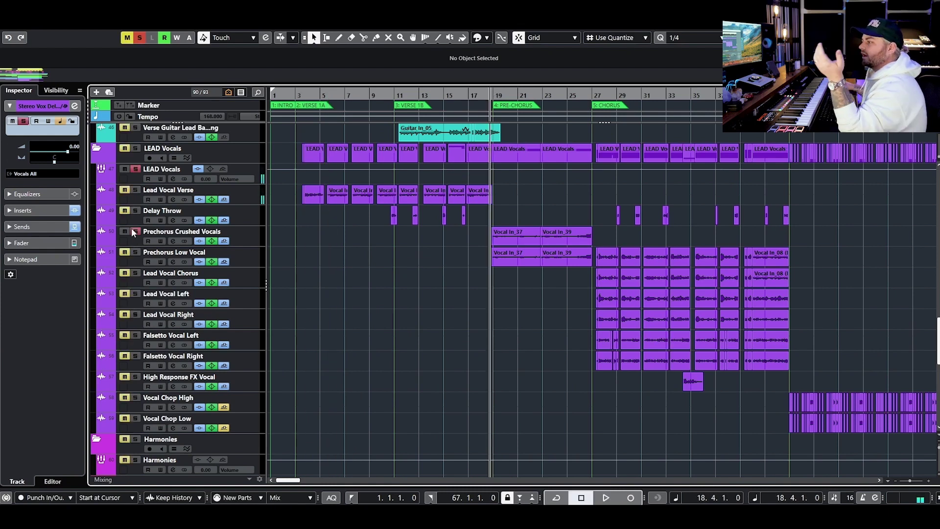
- Show Prechorus Crushed Vocals' channel settings with the DaTube editor
click(173, 241)
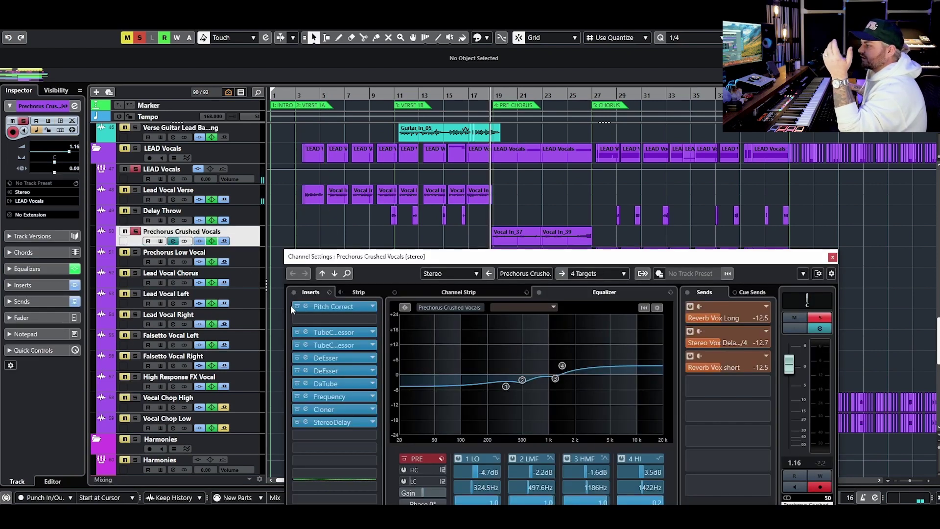
click(325, 383)
drag(911, 156, 461, 277)
click(290, 398)
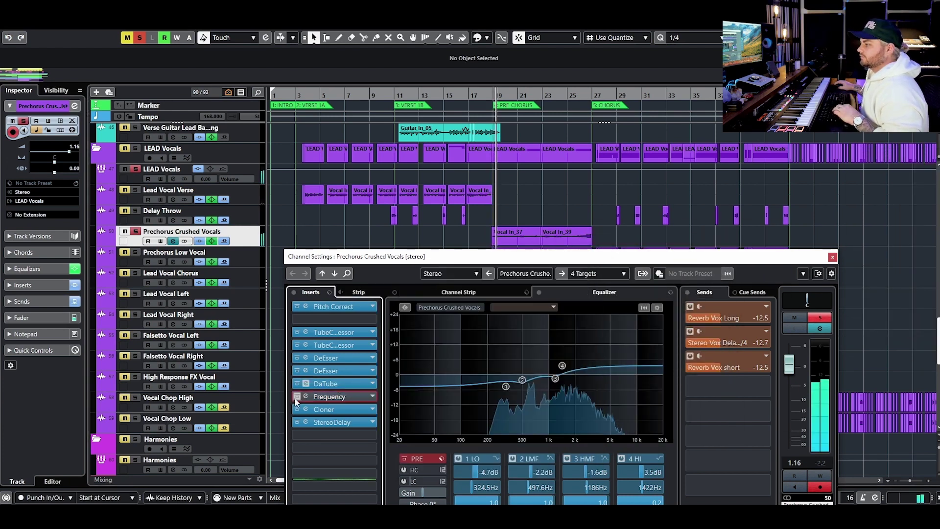
- Toggle the Cloner insert's bypass off and on, then review its editor
click(296, 409)
click(297, 409)
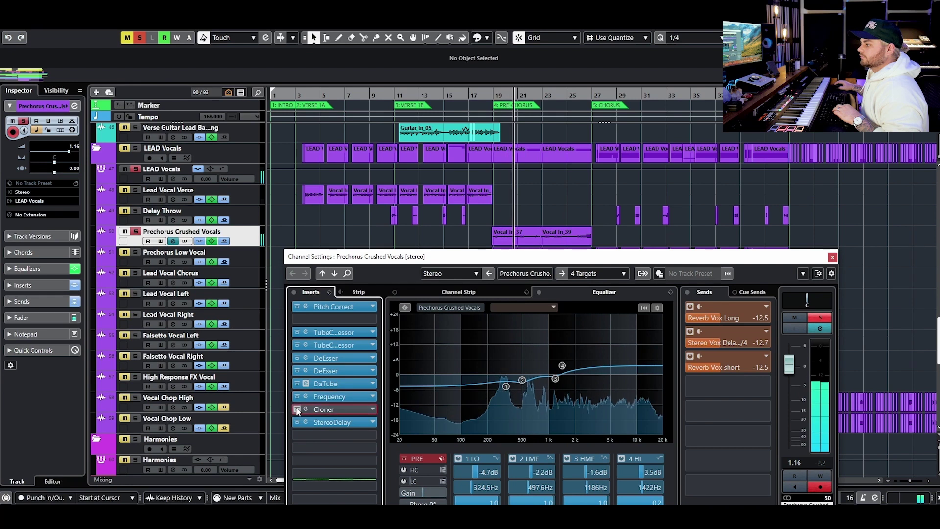
click(338, 407)
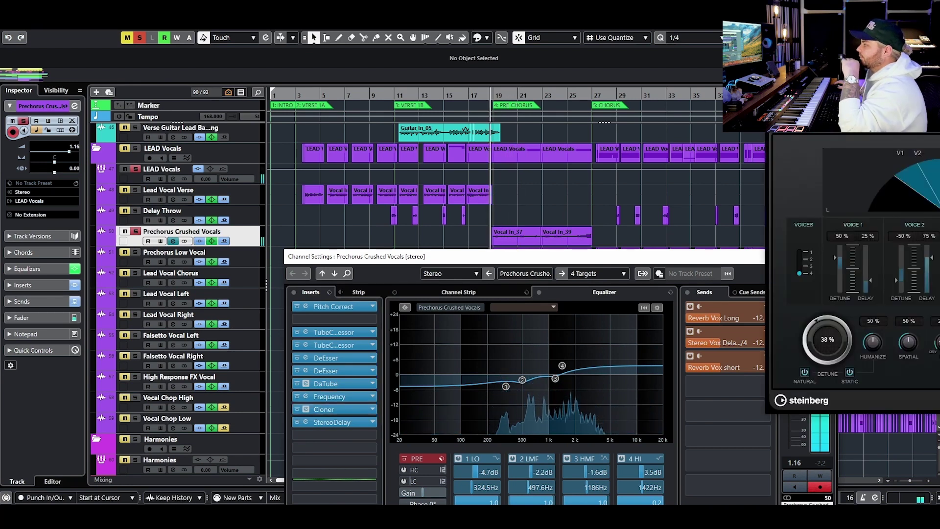
drag(936, 103, 509, 164)
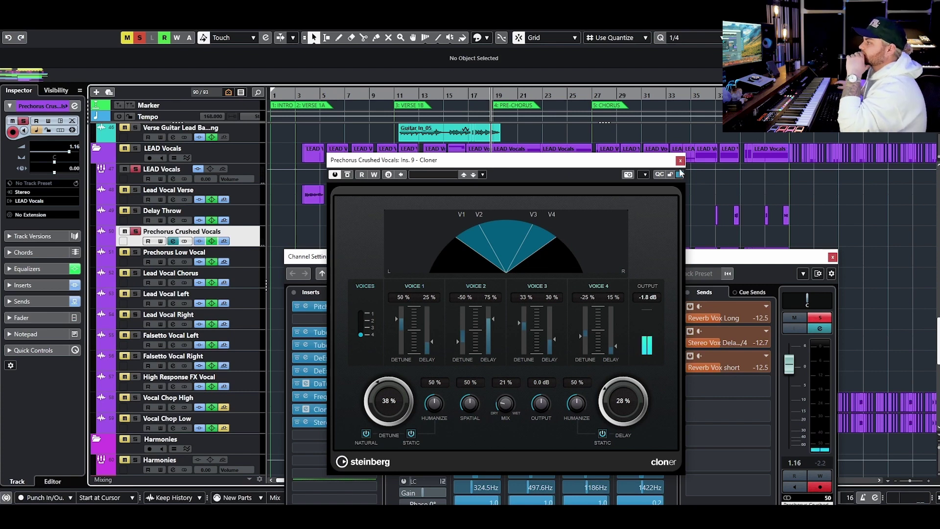
click(647, 201)
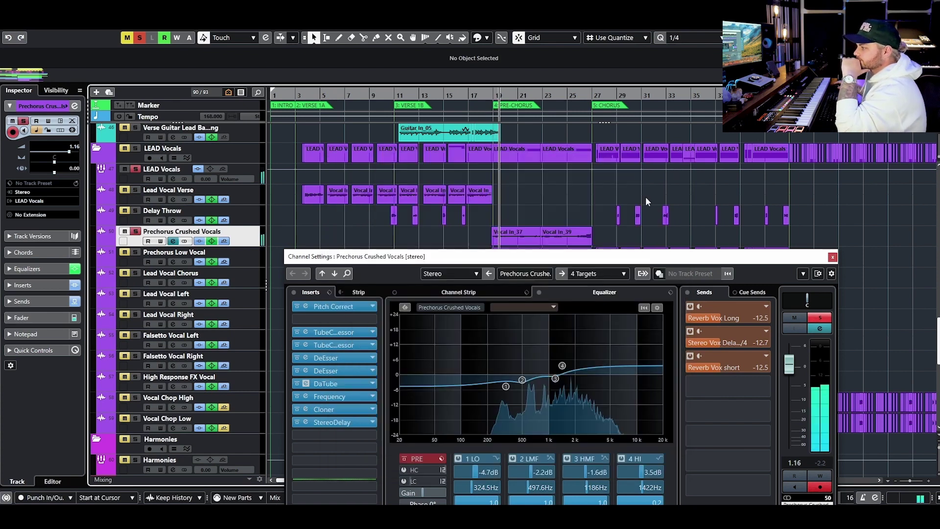
- Review the StereoDelay, close all windows, clear solos and place the playhead at bar 26.4
click(339, 422)
drag(931, 174, 586, 211)
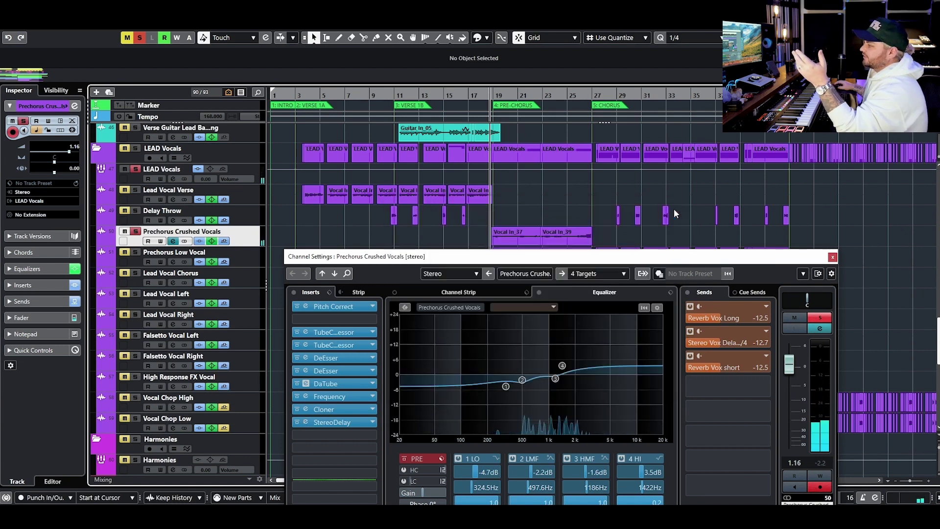
click(674, 205)
click(833, 257)
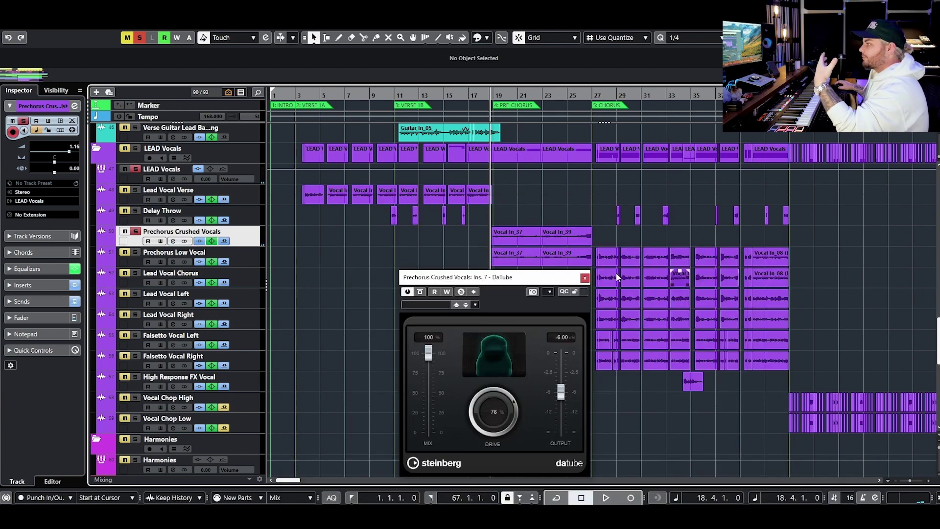
click(585, 278)
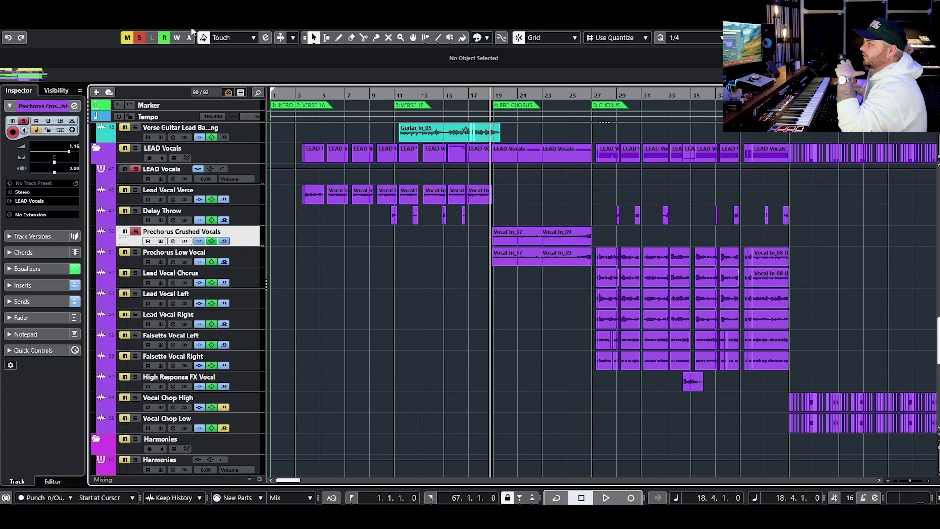
click(140, 39)
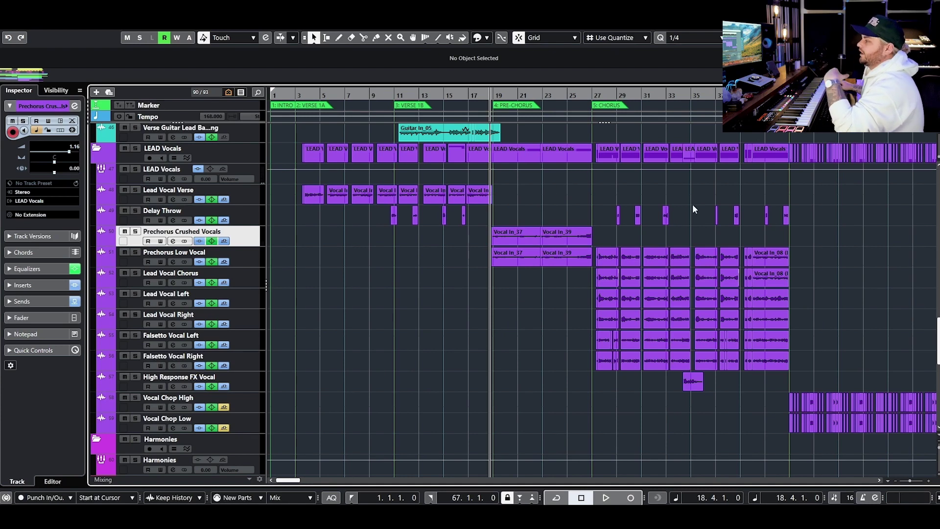
click(589, 91)
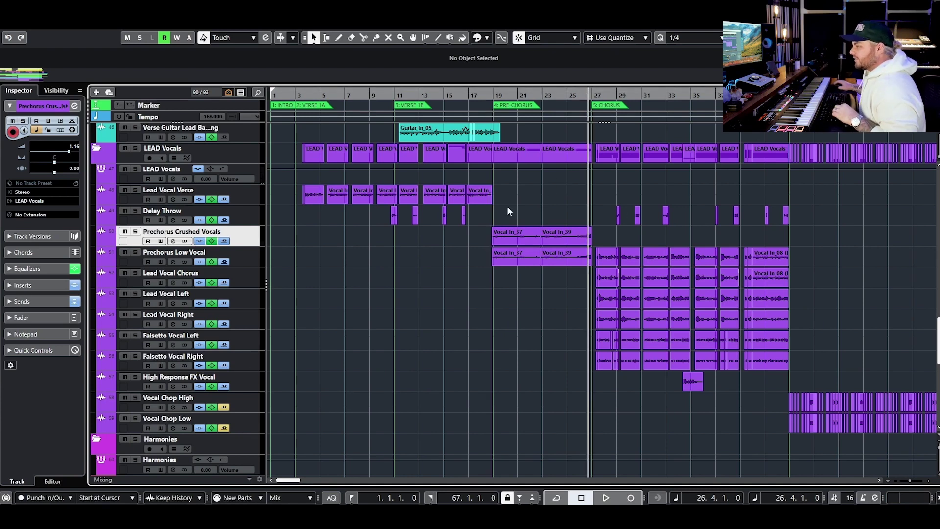
- Step through the vocal channels from Lead Vocal Chorus to High Response FX Vocal
click(248, 277)
click(173, 283)
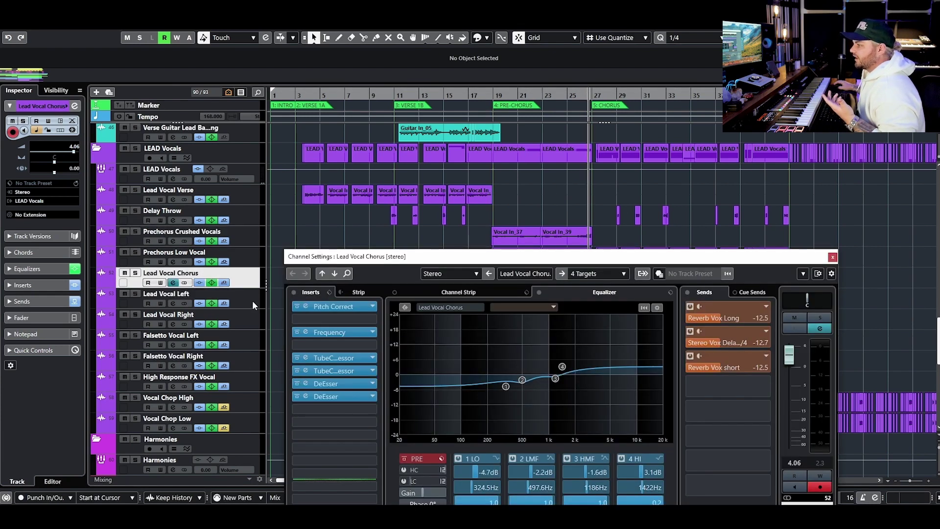
click(251, 299)
click(248, 318)
click(248, 339)
click(248, 361)
click(248, 380)
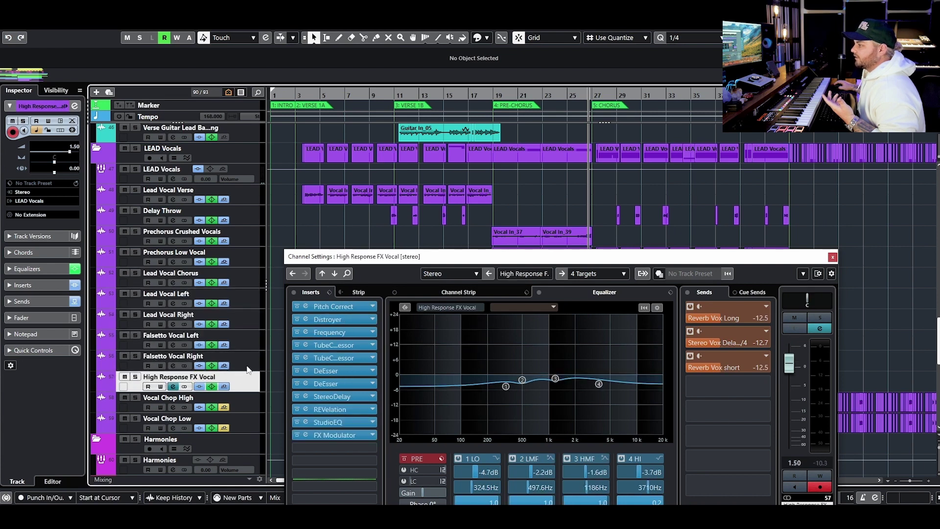
click(247, 360)
click(248, 340)
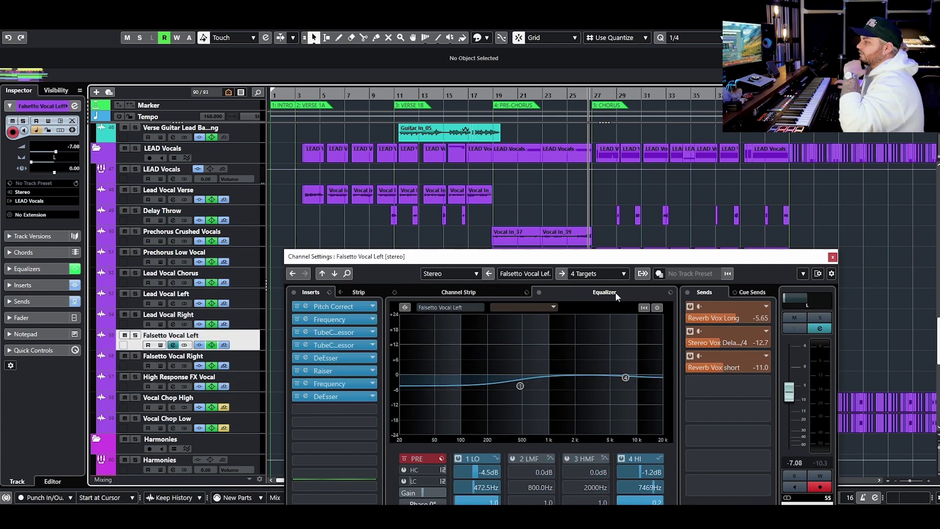
click(248, 361)
click(247, 380)
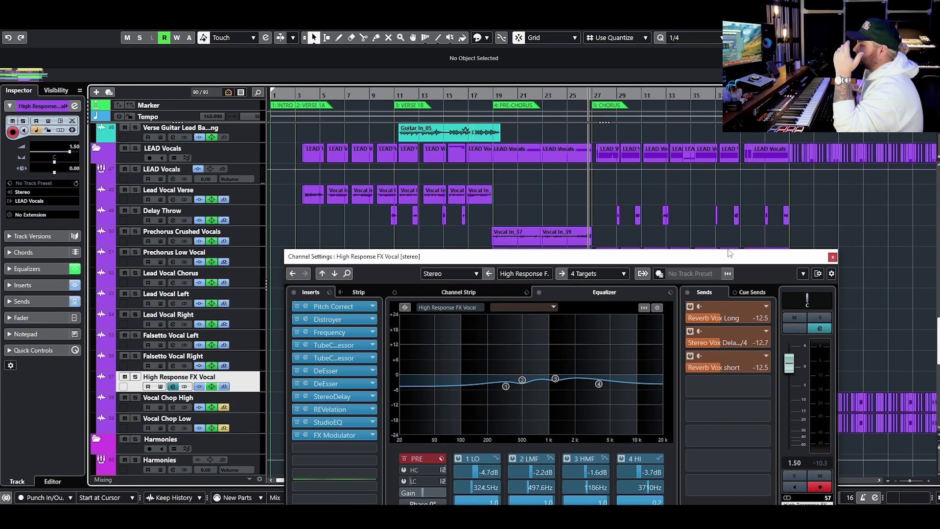
- Close the channel settings, zoom in, place the playhead at bar 43 and solo Vocal Chop High
click(832, 256)
drag(636, 95, 614, 132)
click(601, 94)
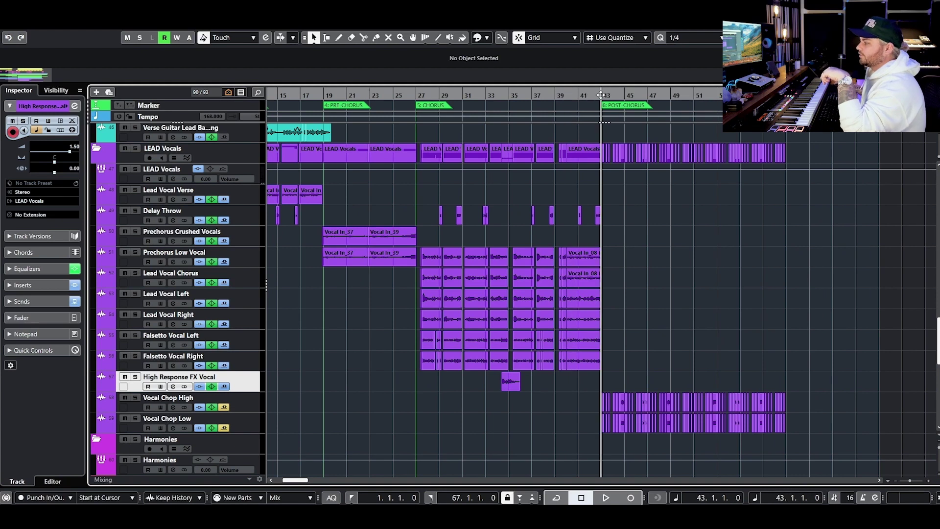
click(135, 398)
click(172, 407)
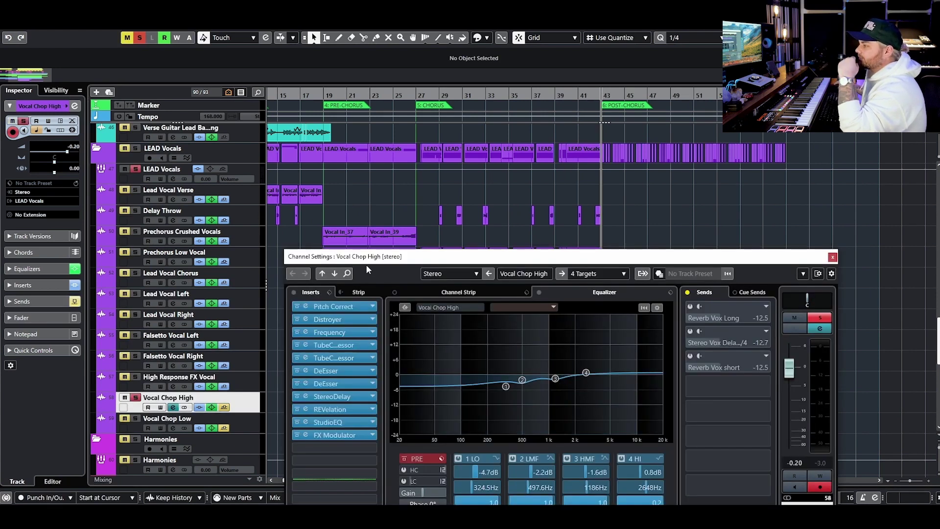
drag(366, 266, 368, 188)
click(307, 242)
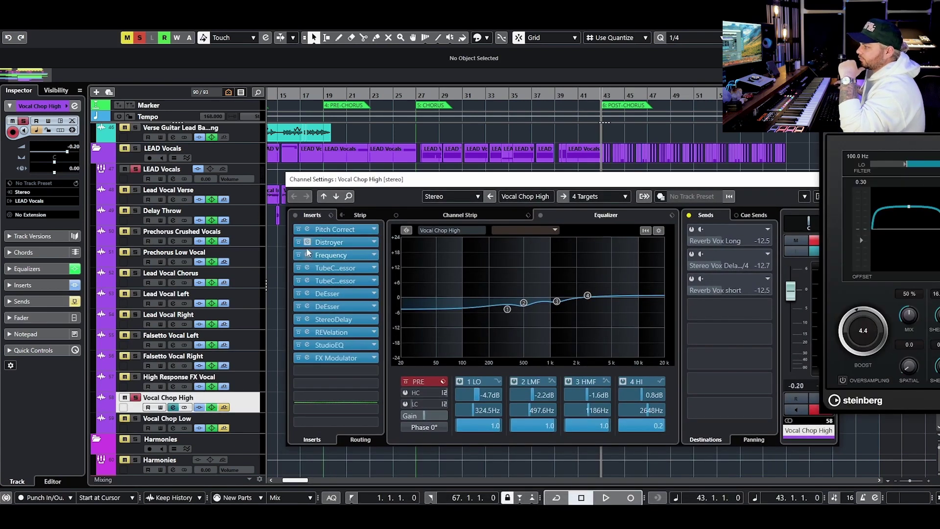
drag(876, 98, 469, 180)
key(space)
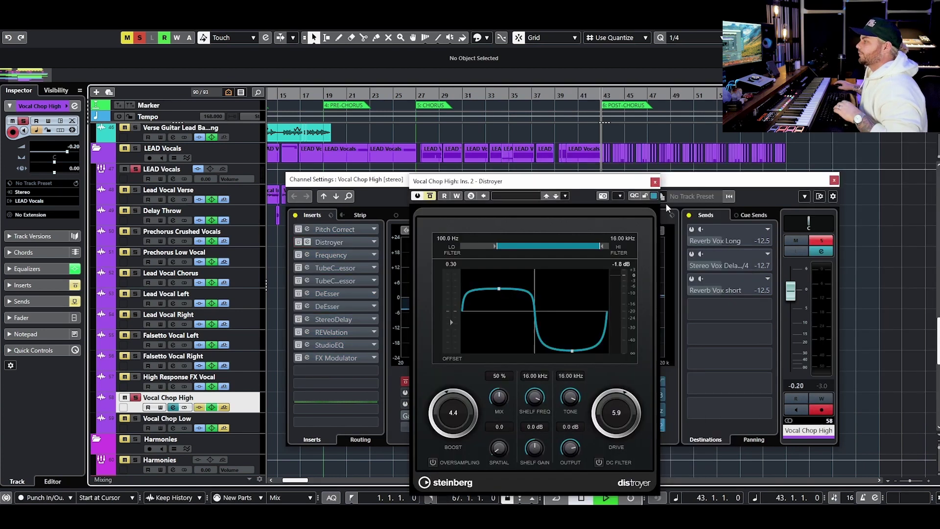
click(655, 183)
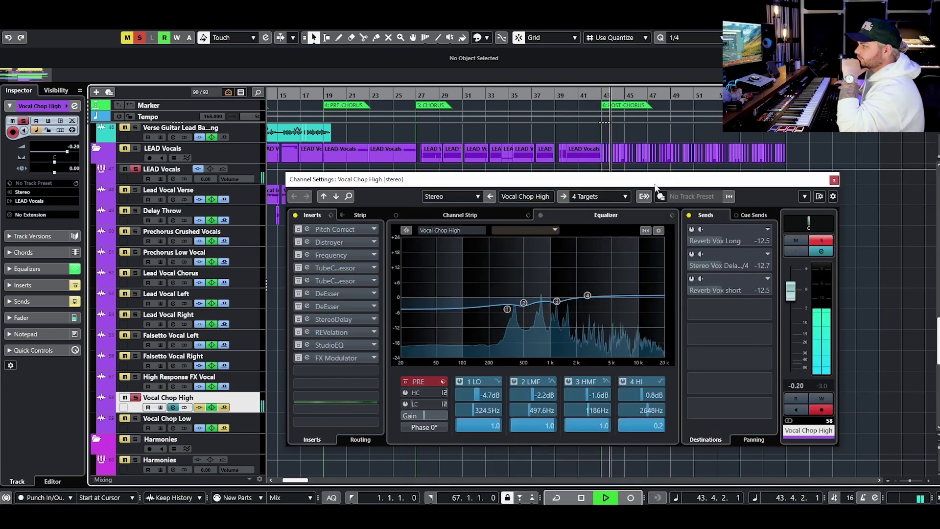
key(space)
- Re-enable Pitch Correct and Distroyer and audition the effect
click(307, 241)
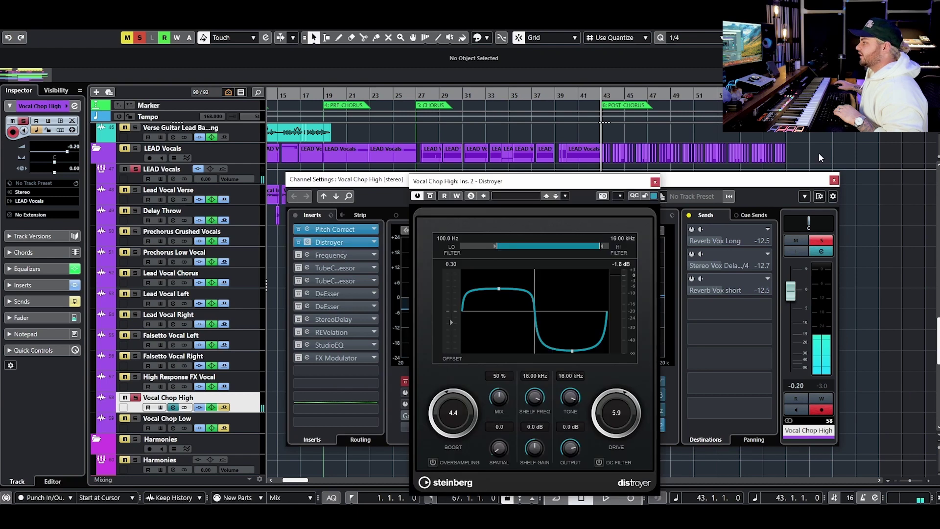
key(space)
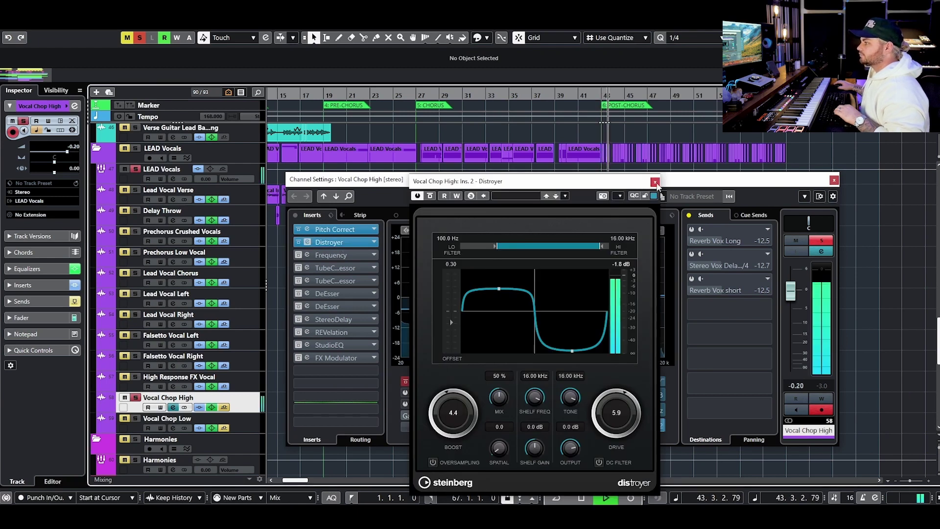
key(space)
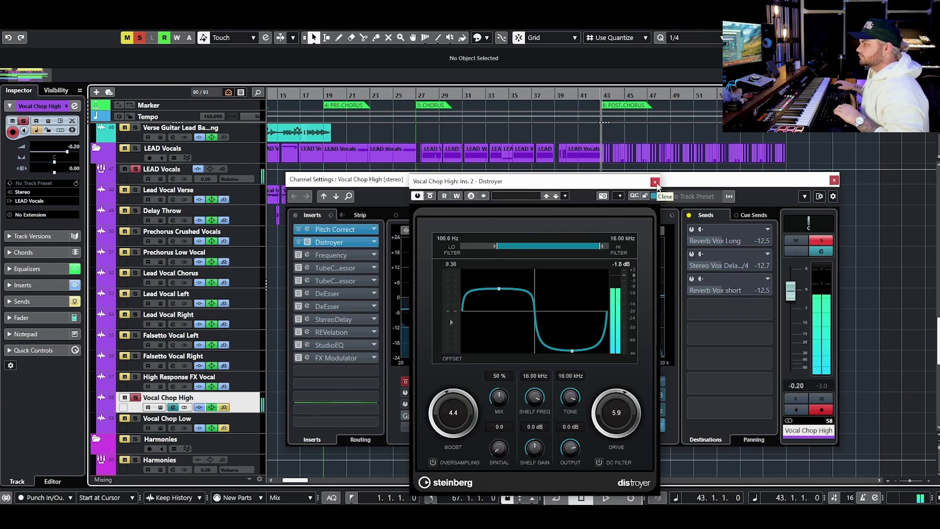
click(655, 183)
- Re-enable Frequency, both TubeCompressors, both DeEssers and StereoDelay
click(307, 255)
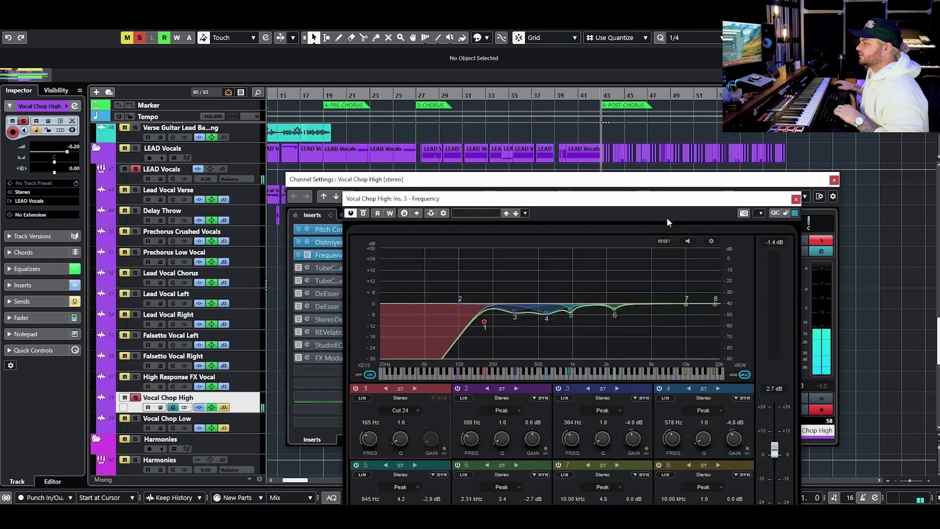
click(796, 200)
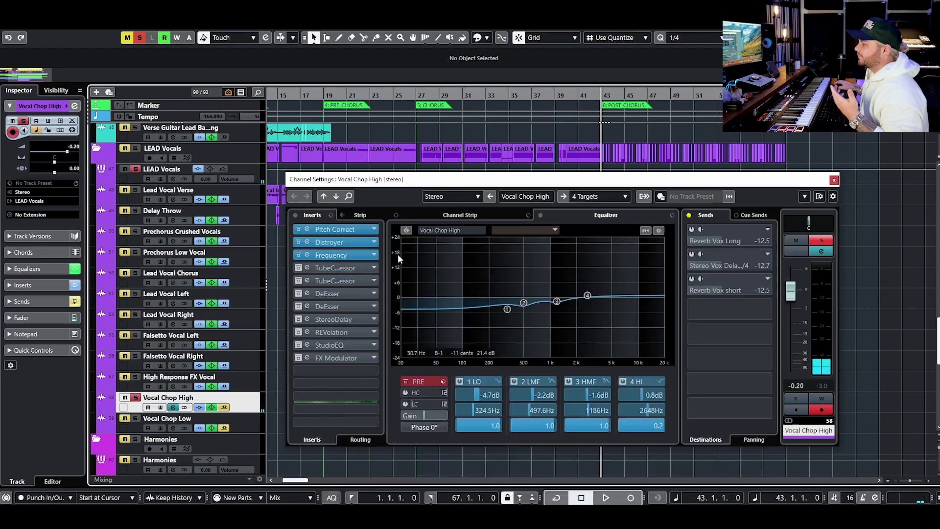
click(298, 268)
click(298, 280)
click(298, 293)
click(298, 306)
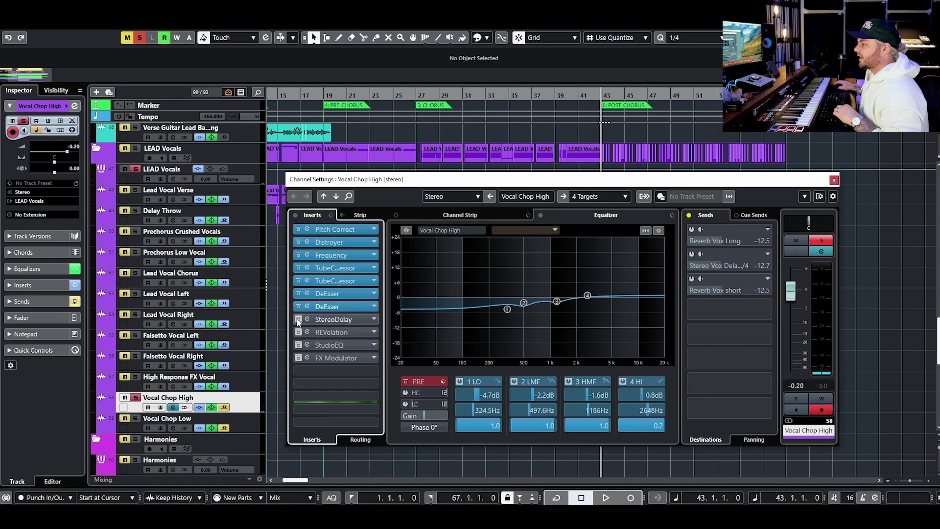
click(298, 319)
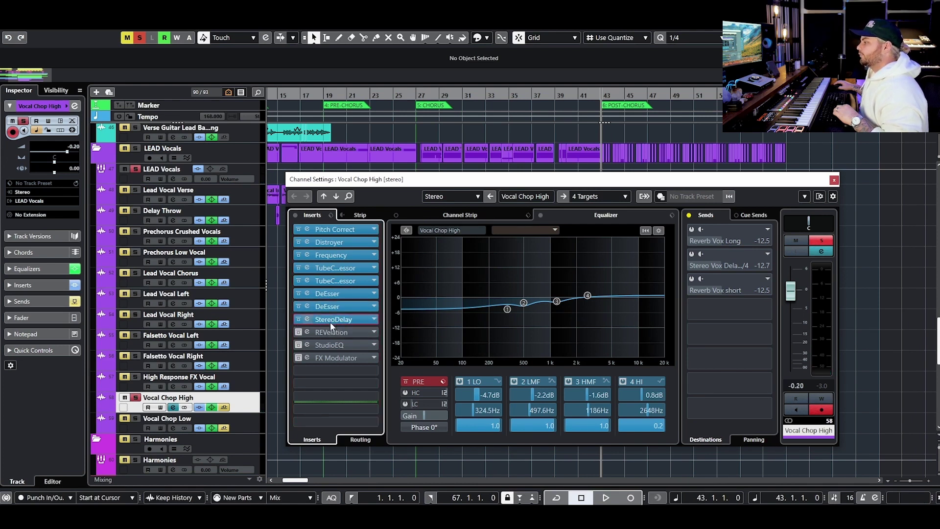
- Audition the Vocal Chop High StereoDelay insert during playback, then close its editor
click(331, 322)
key(space)
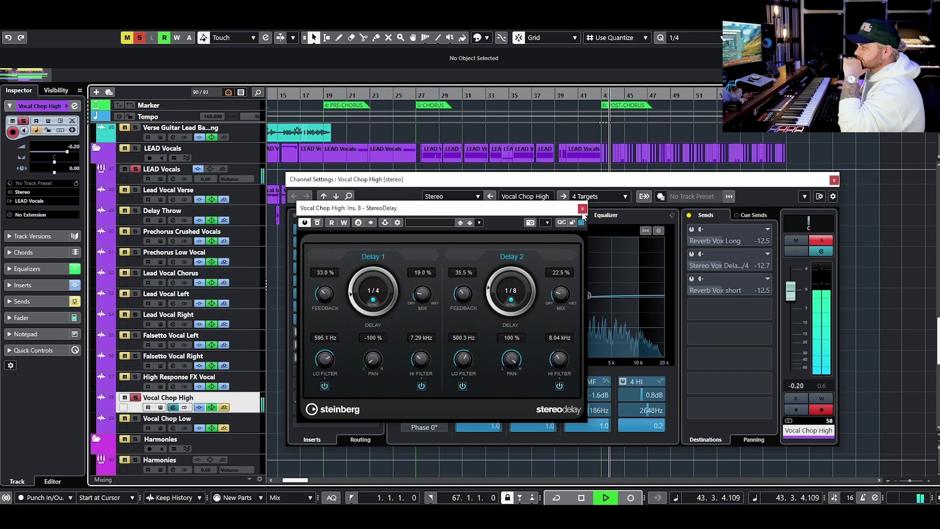
click(582, 209)
key(space)
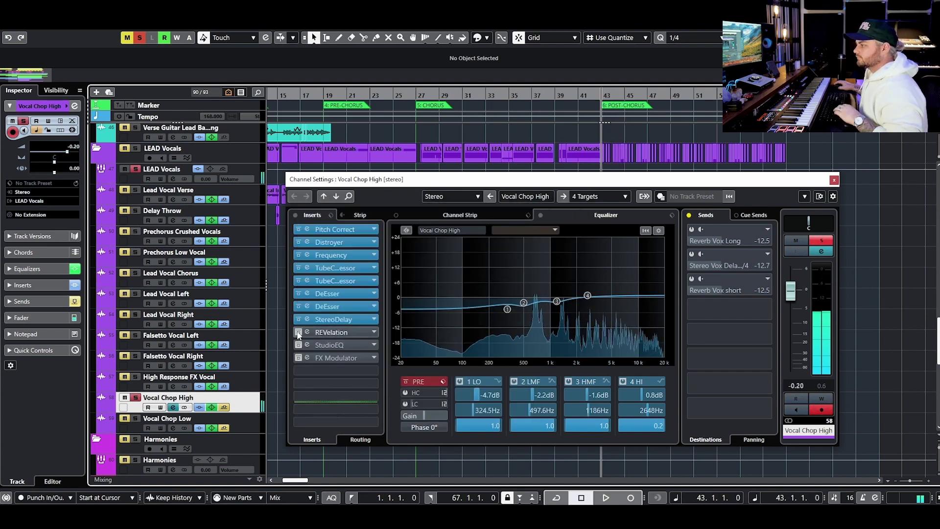
- Activate the REVelation reverb insert and audition it in its editor
click(298, 333)
click(330, 334)
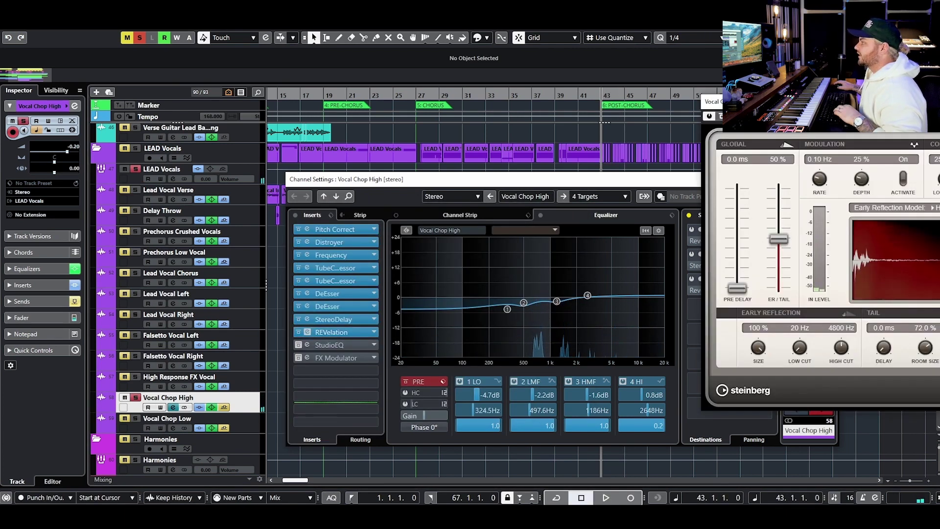
drag(823, 122, 416, 188)
key(space)
click(770, 183)
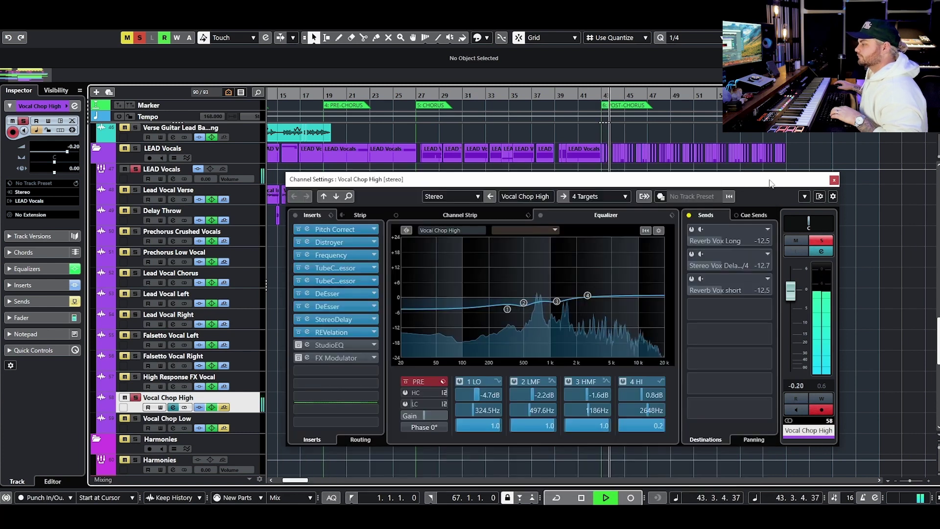
click(343, 333)
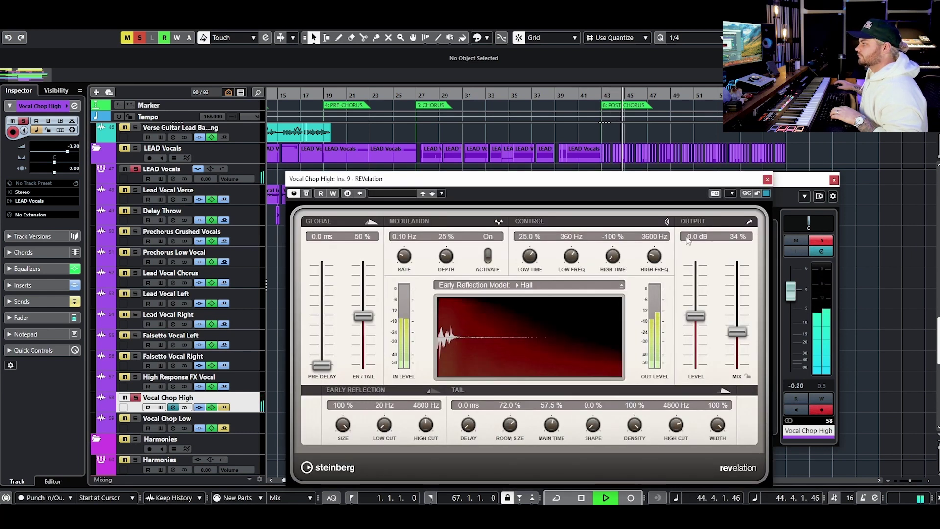
click(767, 181)
key(space)
- Activate the StudioEQ insert and audition it during playback
click(298, 344)
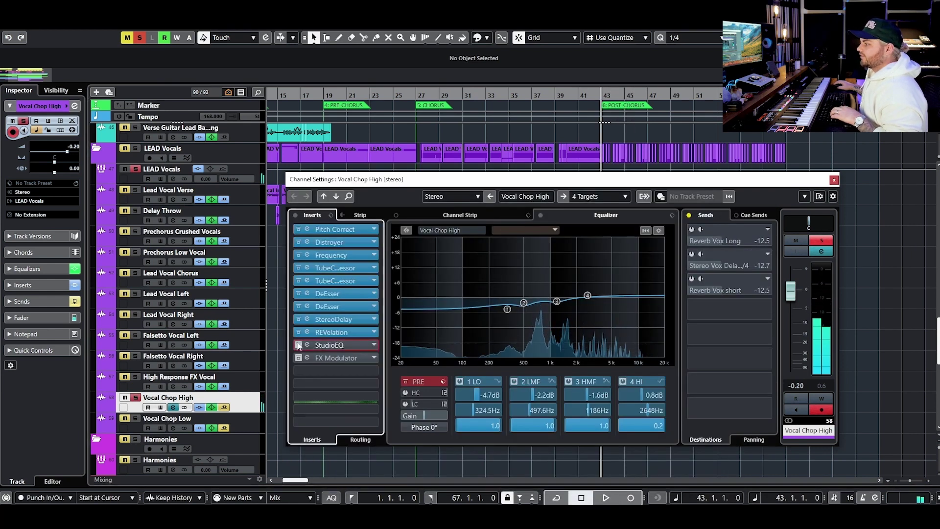
click(338, 345)
key(space)
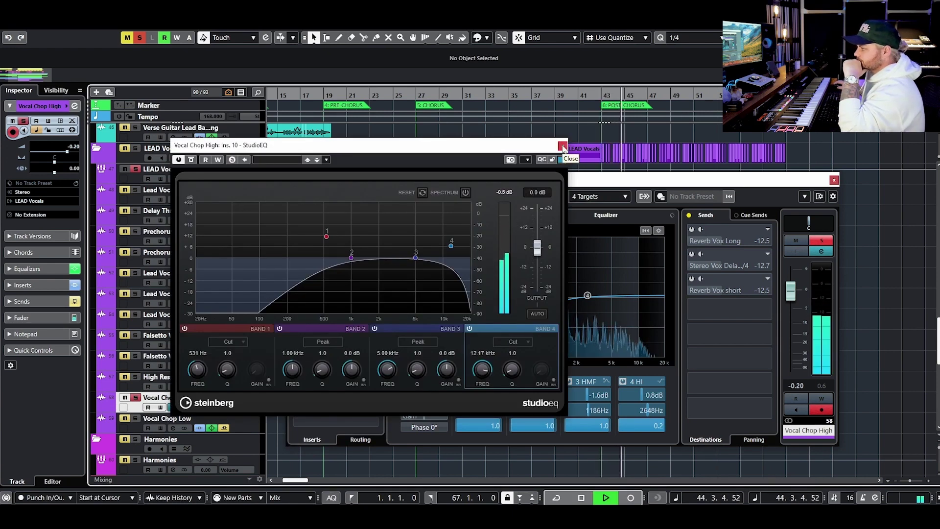
click(564, 148)
key(space)
- Audition the FX Modulator insert, then show the Vocal Chop Low channel settings
click(343, 356)
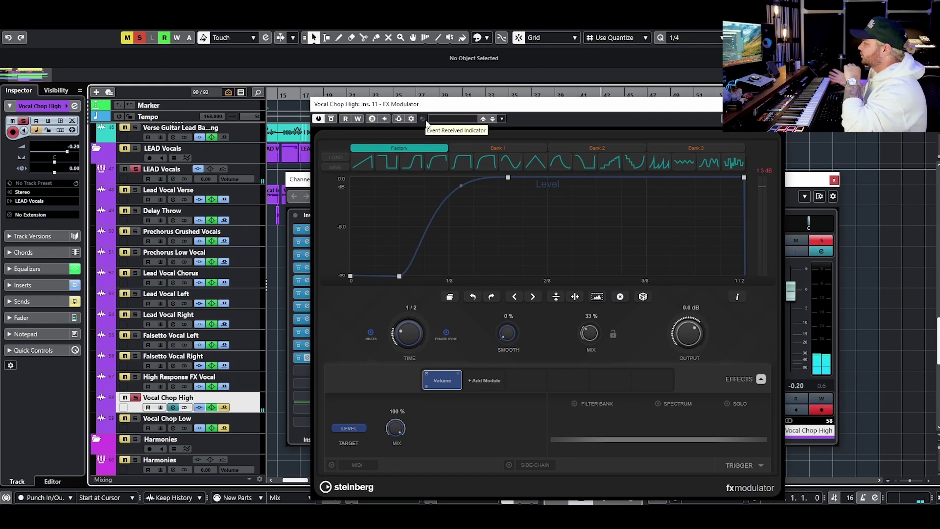
key(space)
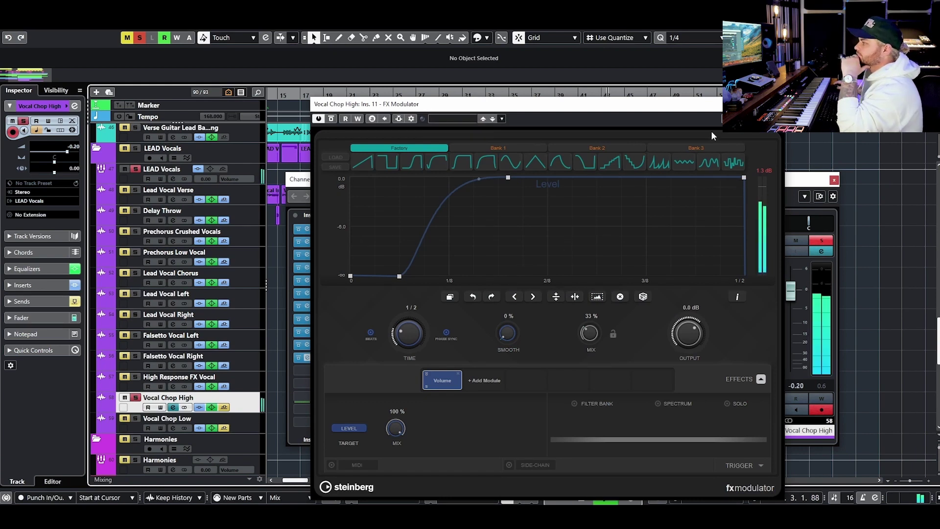
key(Escape)
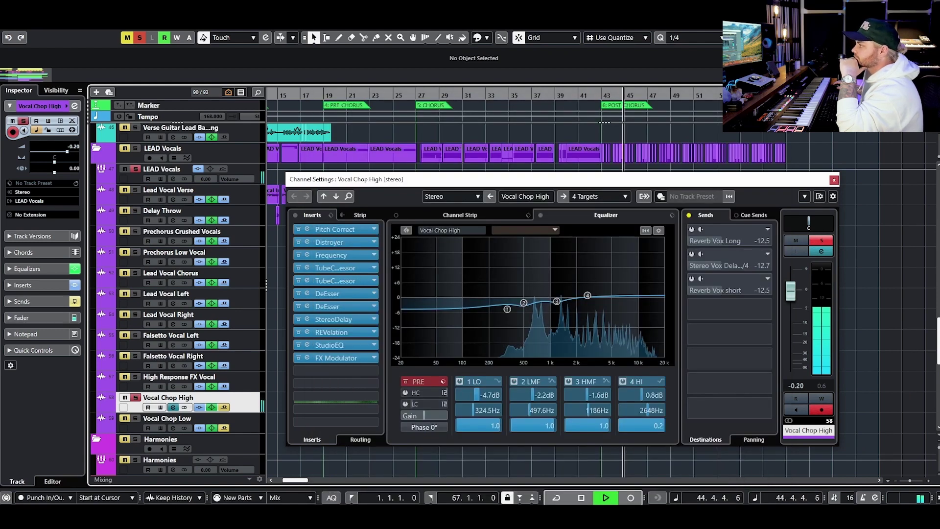
click(129, 419)
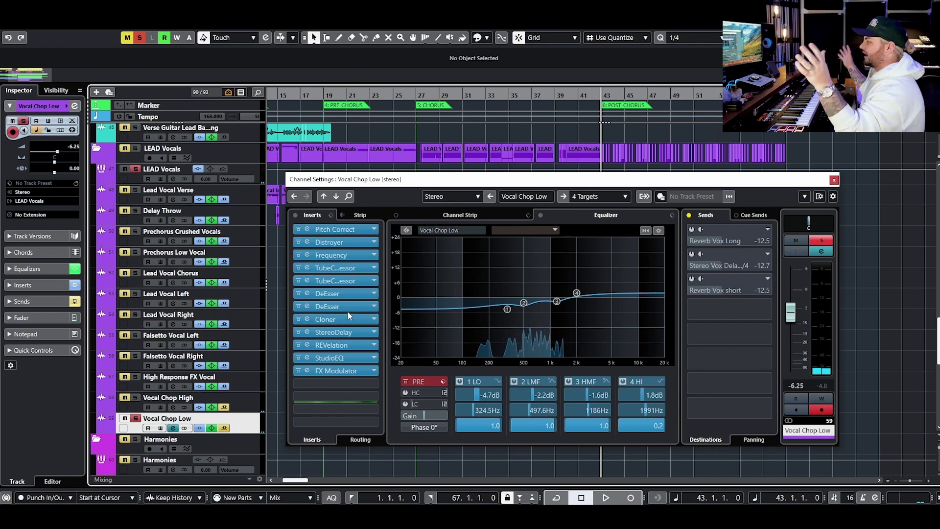
- Close the channel settings and play, soloing Vocal Chop High briefly, then unsoloing it
click(834, 180)
key(space)
scroll(804, 275, down, 5)
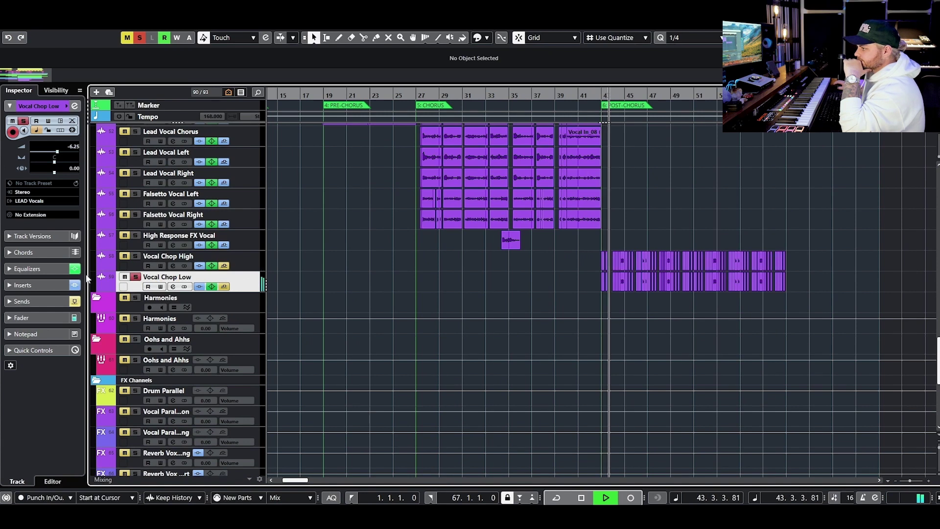
click(134, 258)
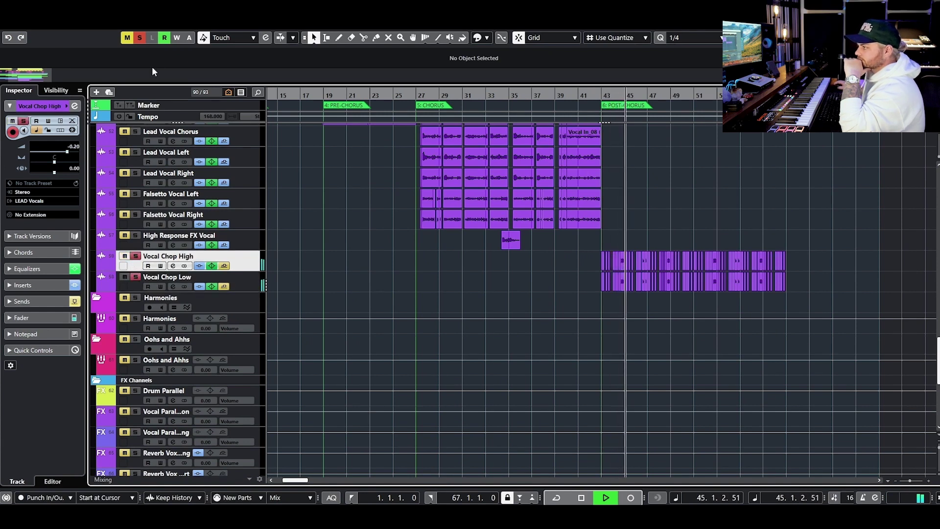
click(134, 257)
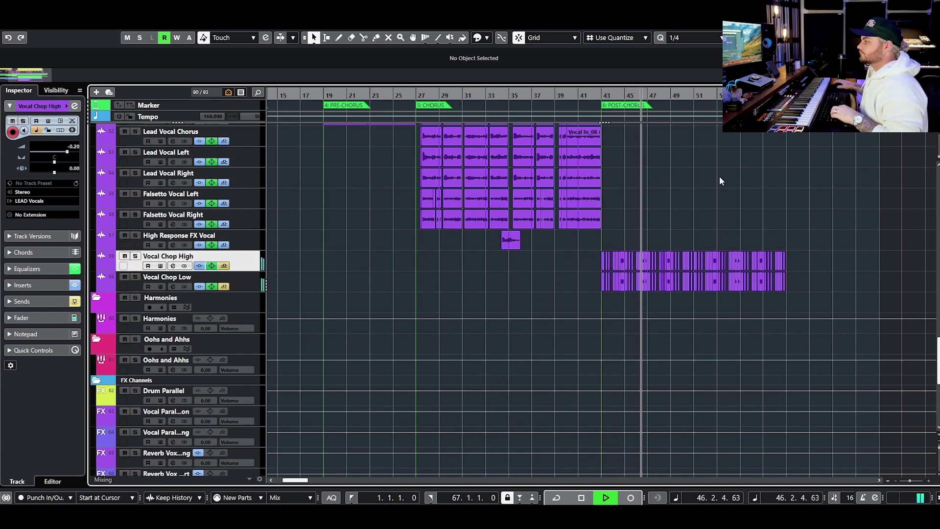
- Stop playback and select the Master Bus track
scroll(683, 177, down, 2)
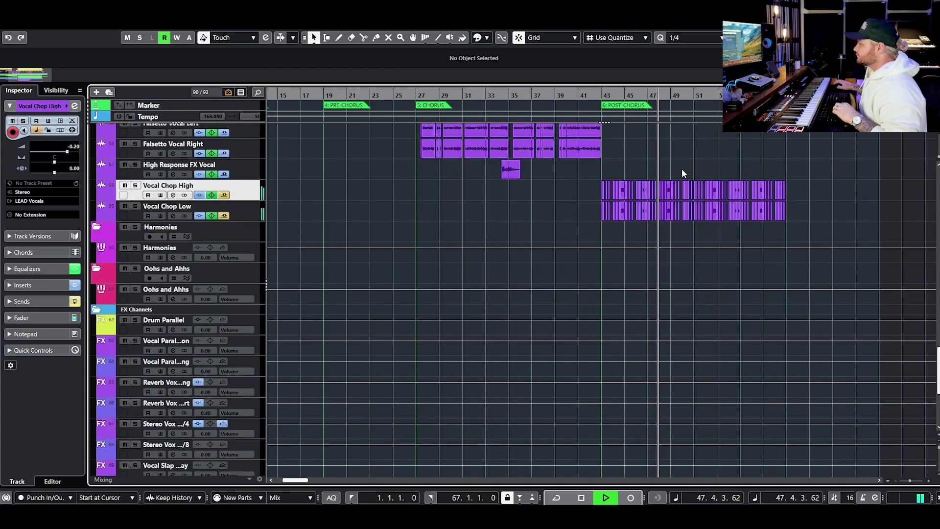
key(space)
scroll(603, 252, down, 6)
click(161, 445)
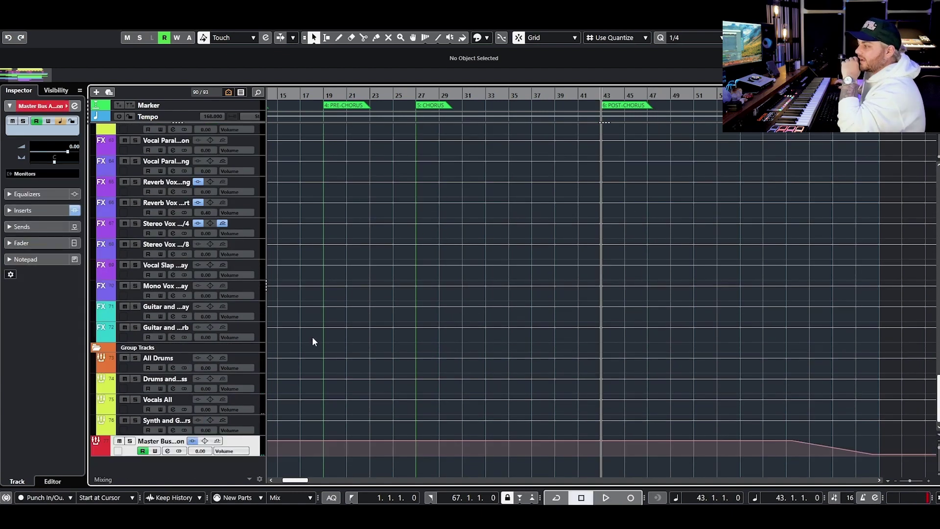
scroll(329, 342, up, 12)
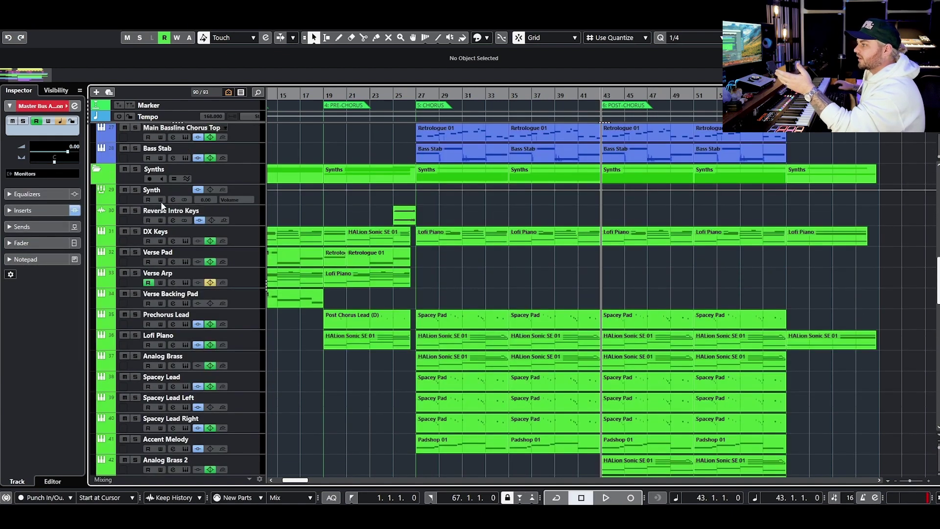
- Open the Synth channel settings, switch them to Bass to view its Multiband Compressor, then close
click(173, 199)
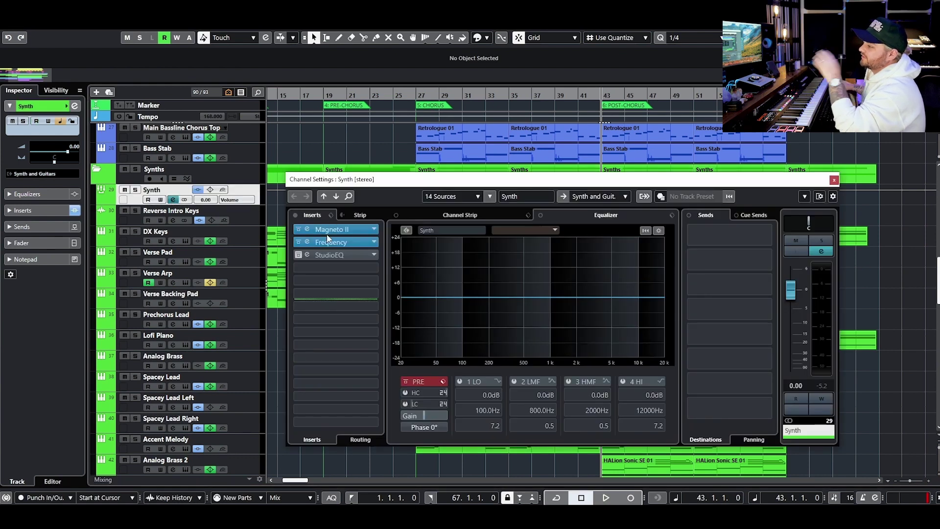
scroll(236, 213, up, 12)
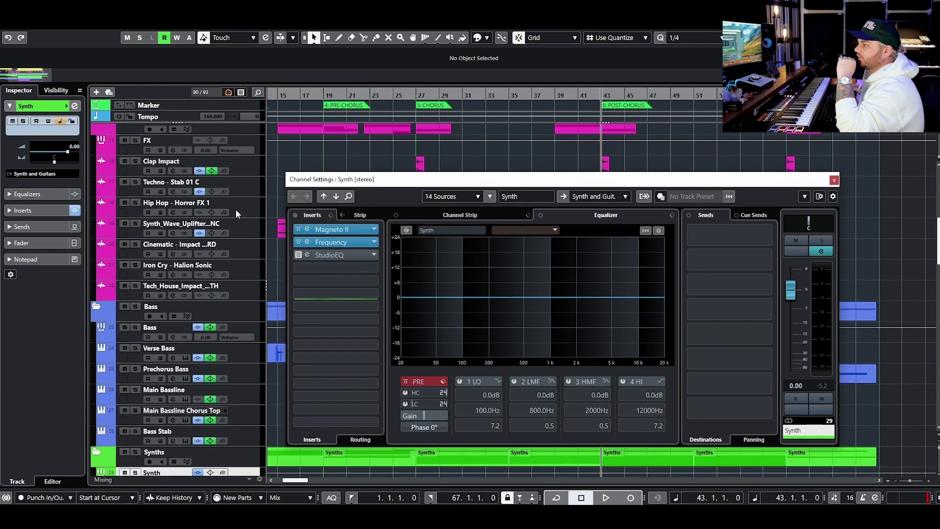
click(242, 332)
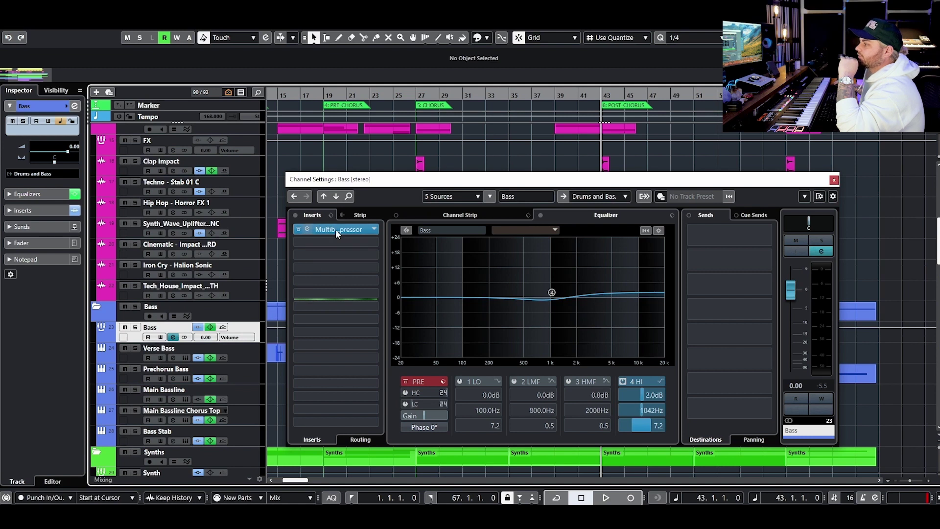
click(835, 180)
- Select LEAD Vocals, open and close its channel settings, then scroll up to Main Drums
scroll(850, 252, down, 15)
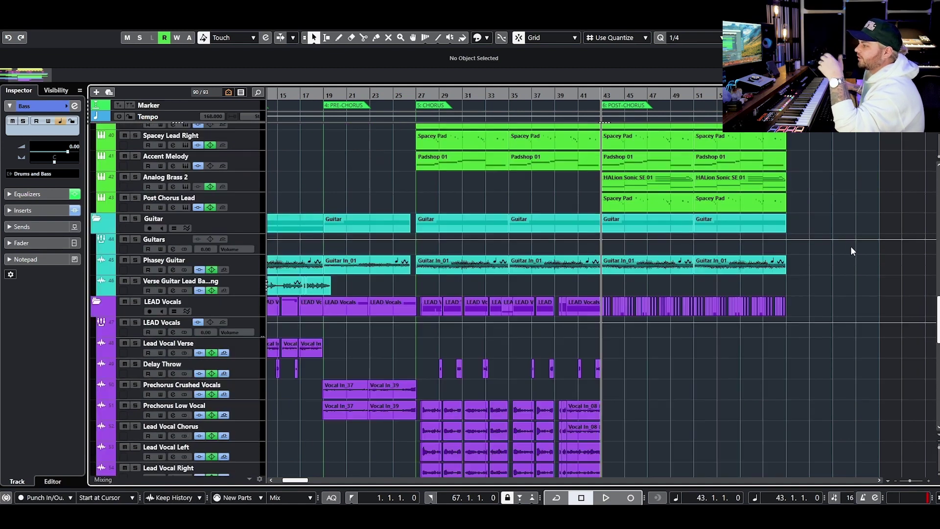
click(234, 190)
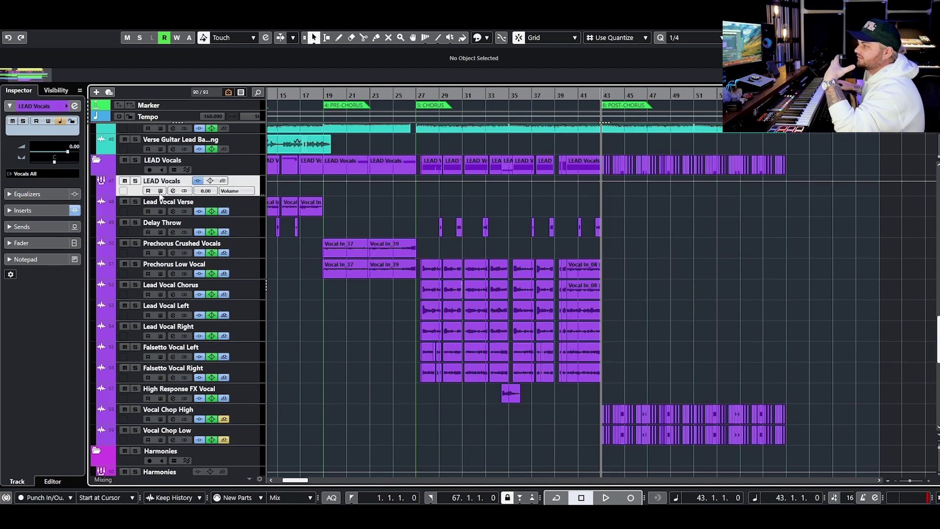
click(173, 190)
click(834, 180)
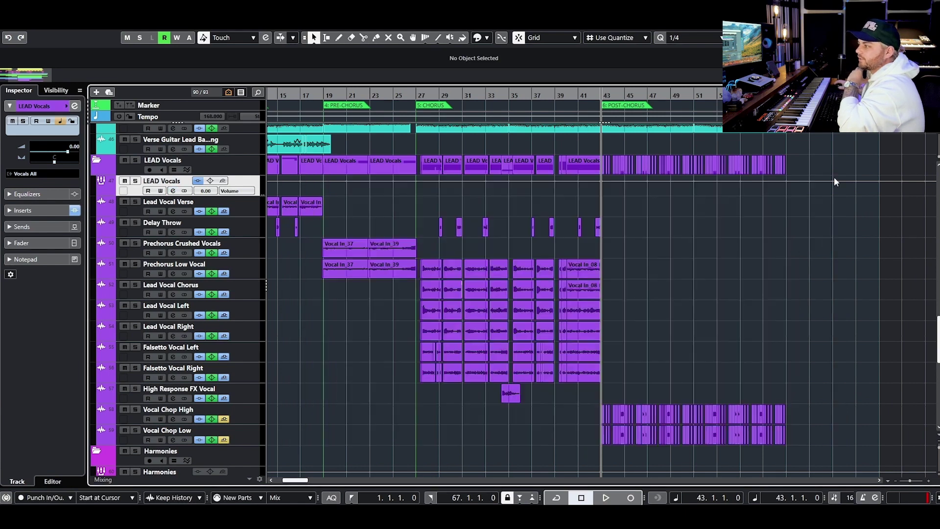
scroll(813, 274, up, 15)
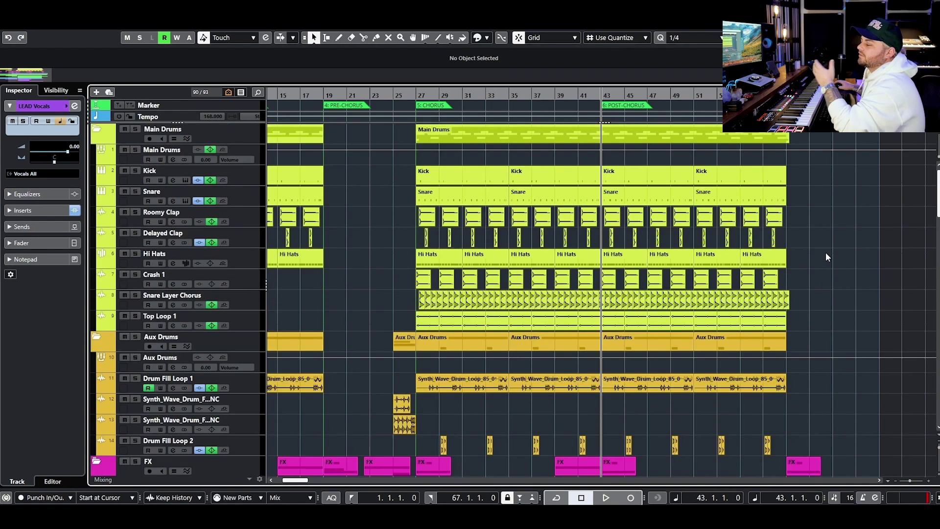